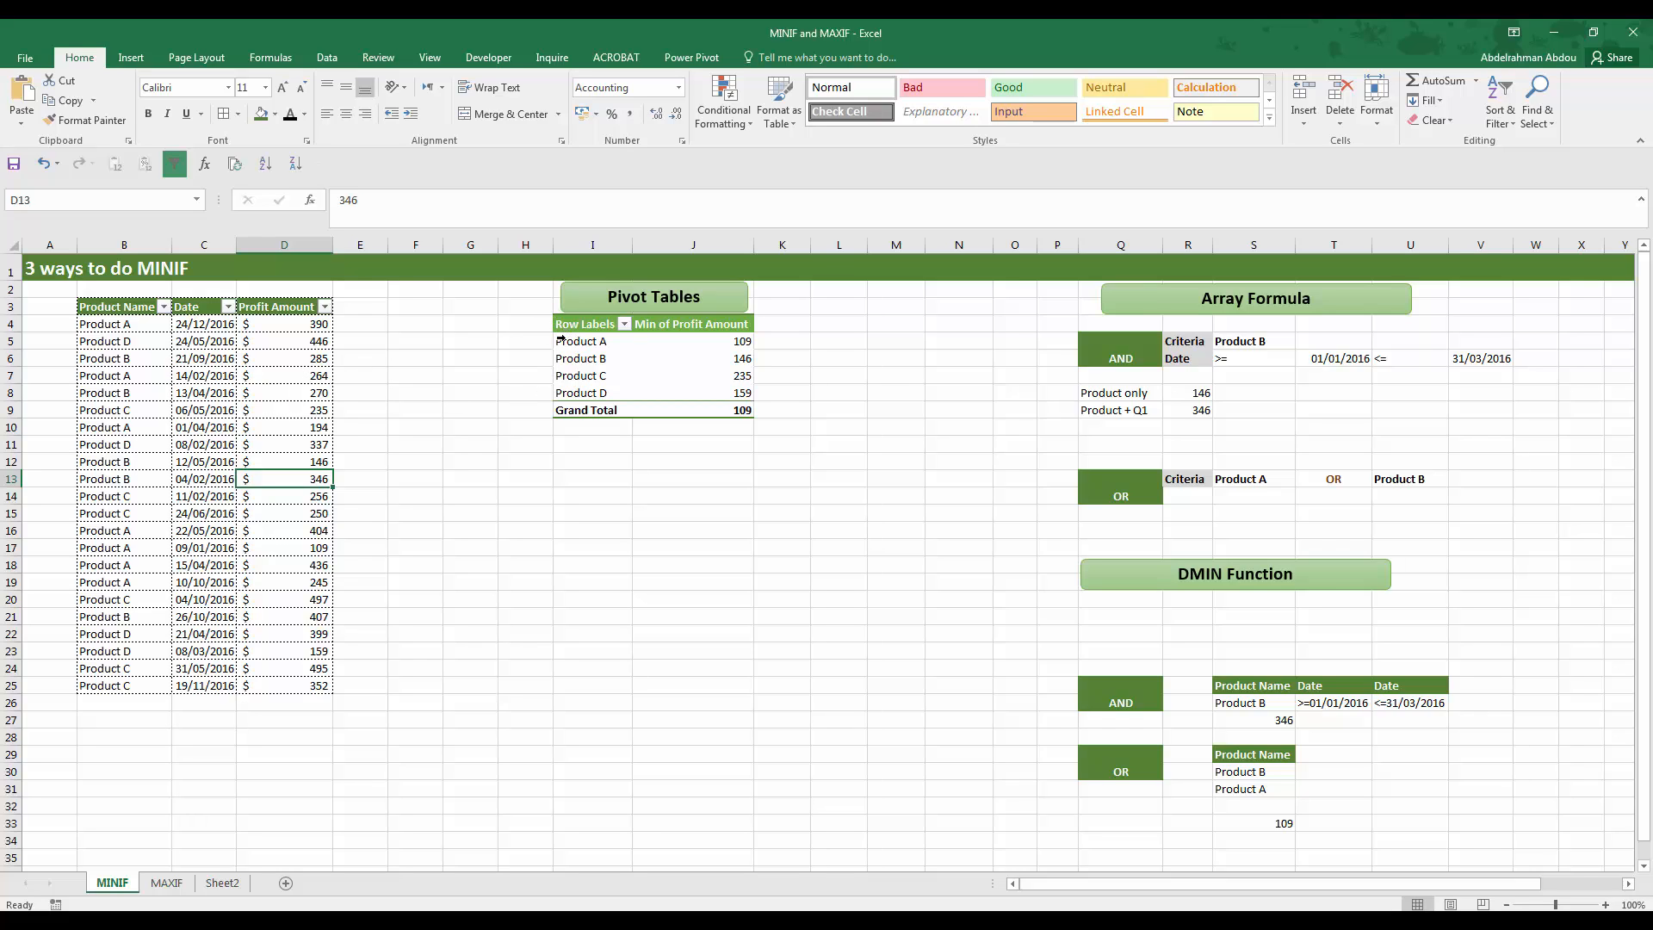
Inspect the pivot table's product rows and how Profit Amount is summarized in its value field settings.
click(585, 333)
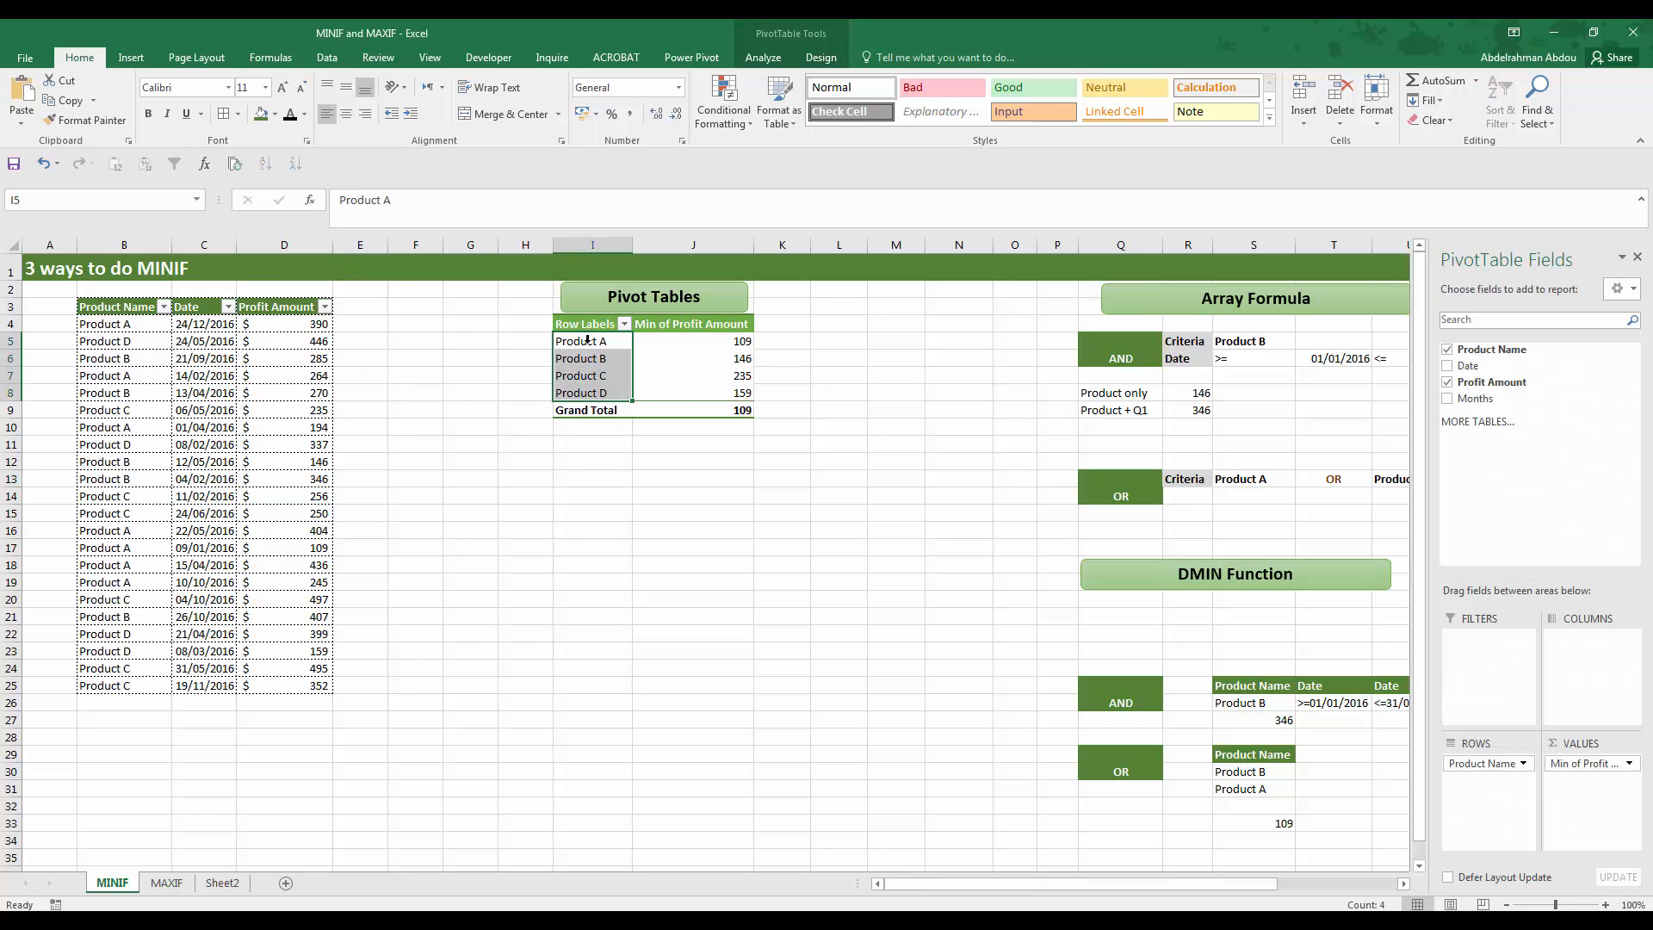
click(565, 358)
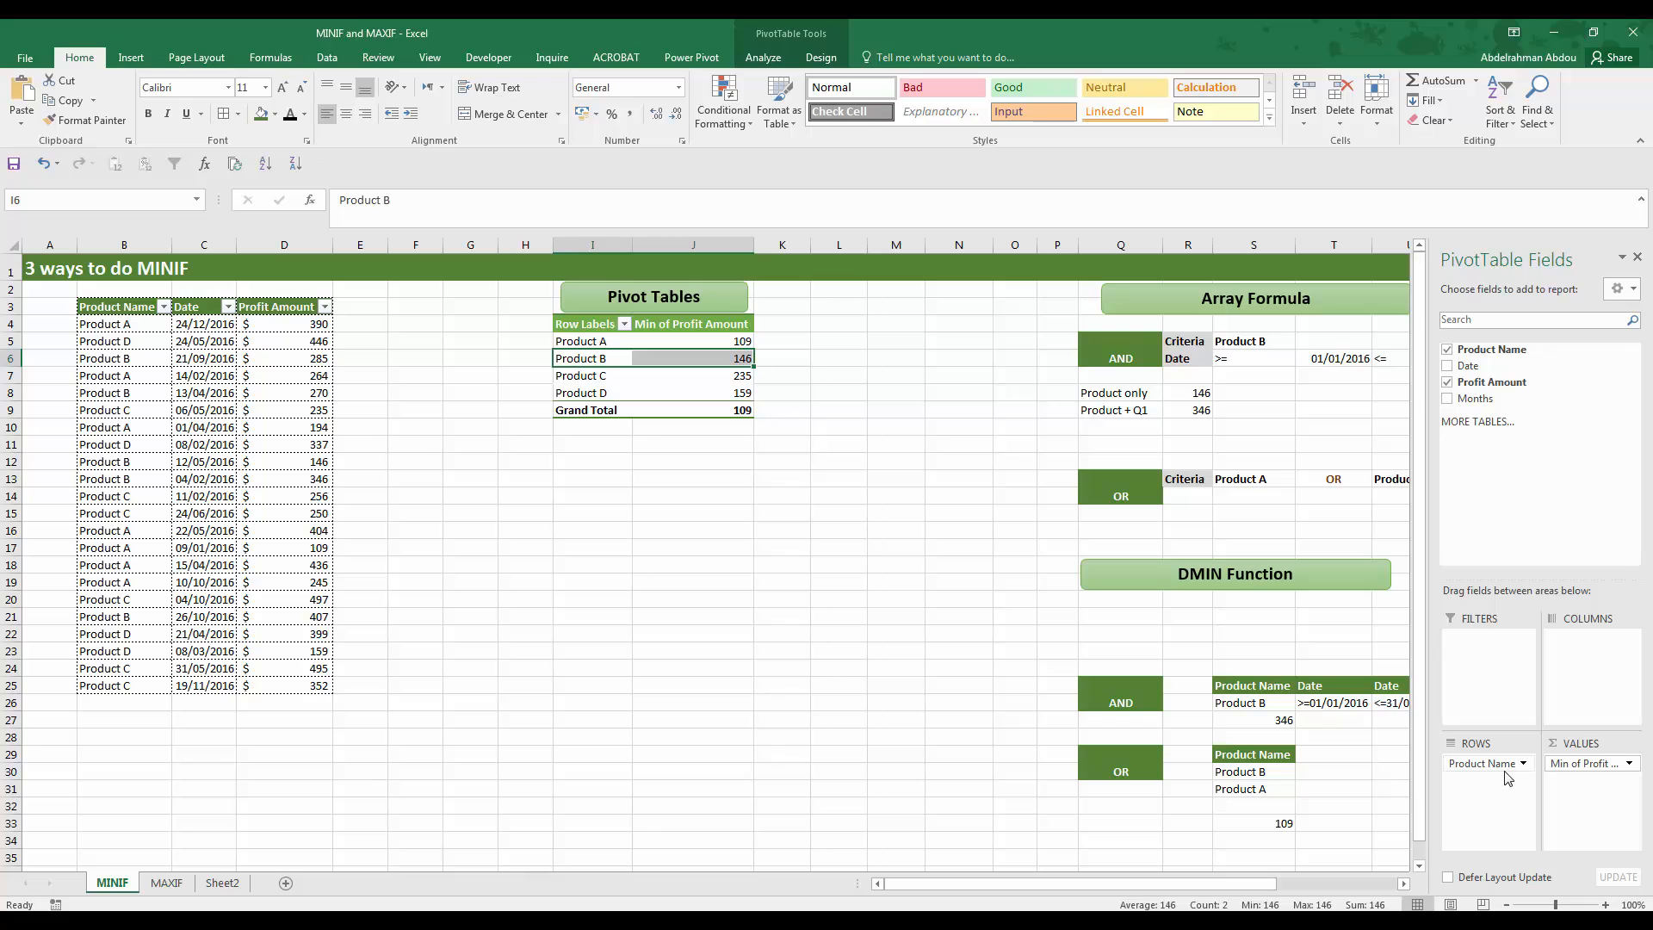
click(1630, 763)
click(1593, 747)
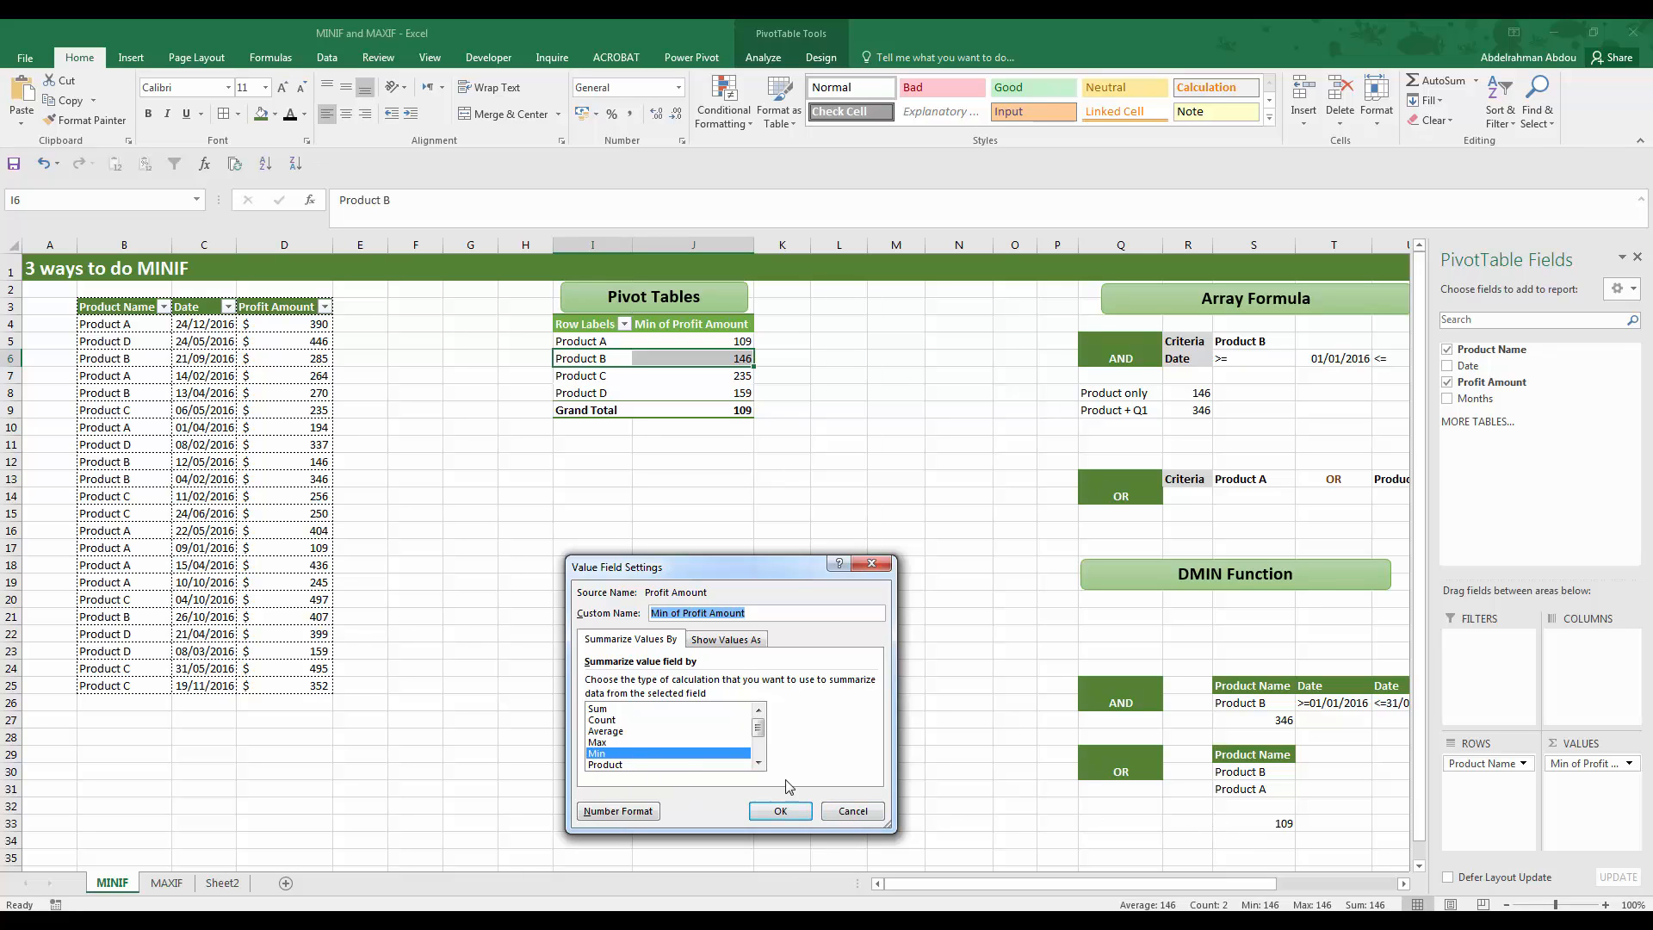
click(843, 812)
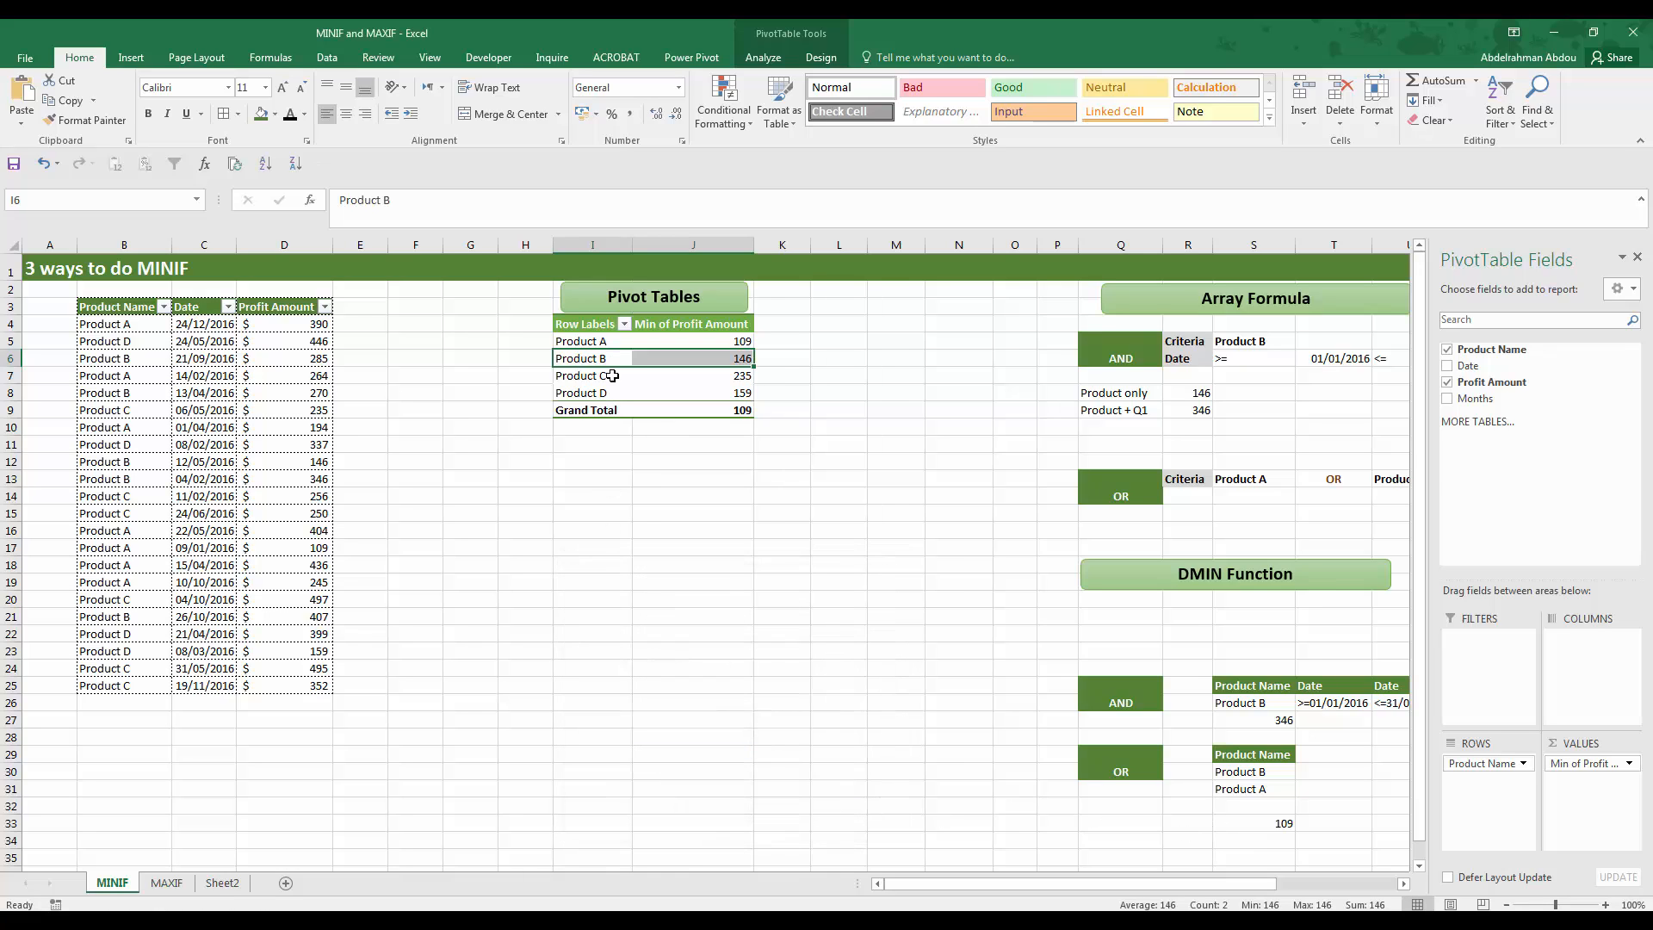
drag(611, 362, 592, 358)
click(670, 461)
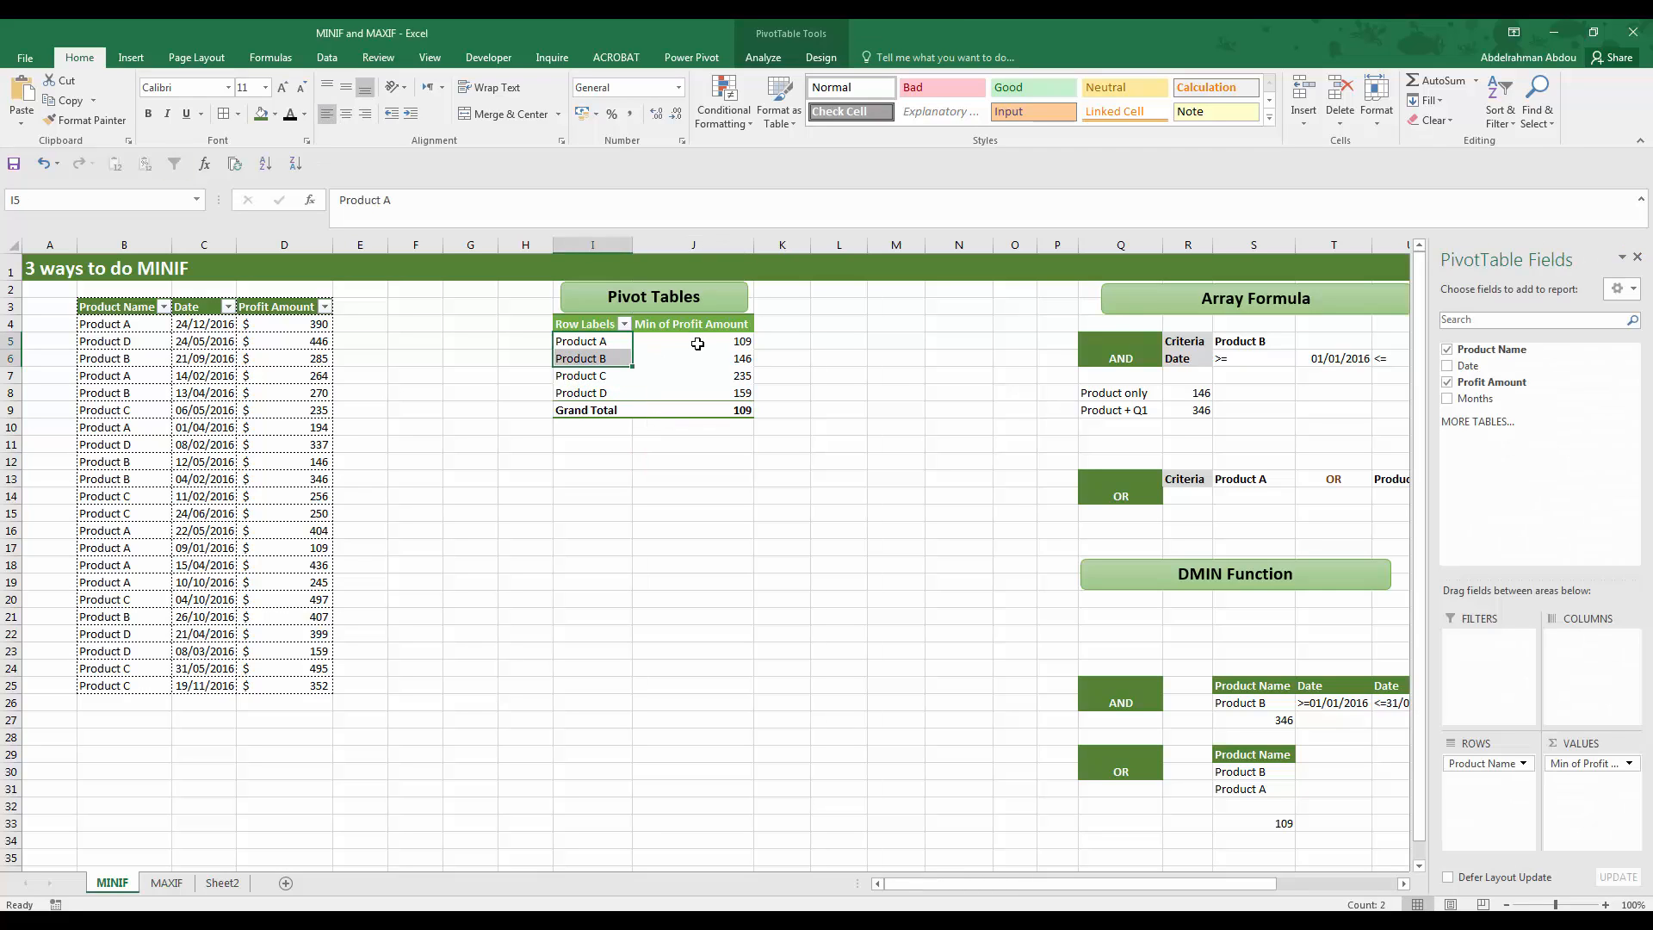
Rearrange the pivot table to show Product Name as columns and Date as rows.
click(697, 344)
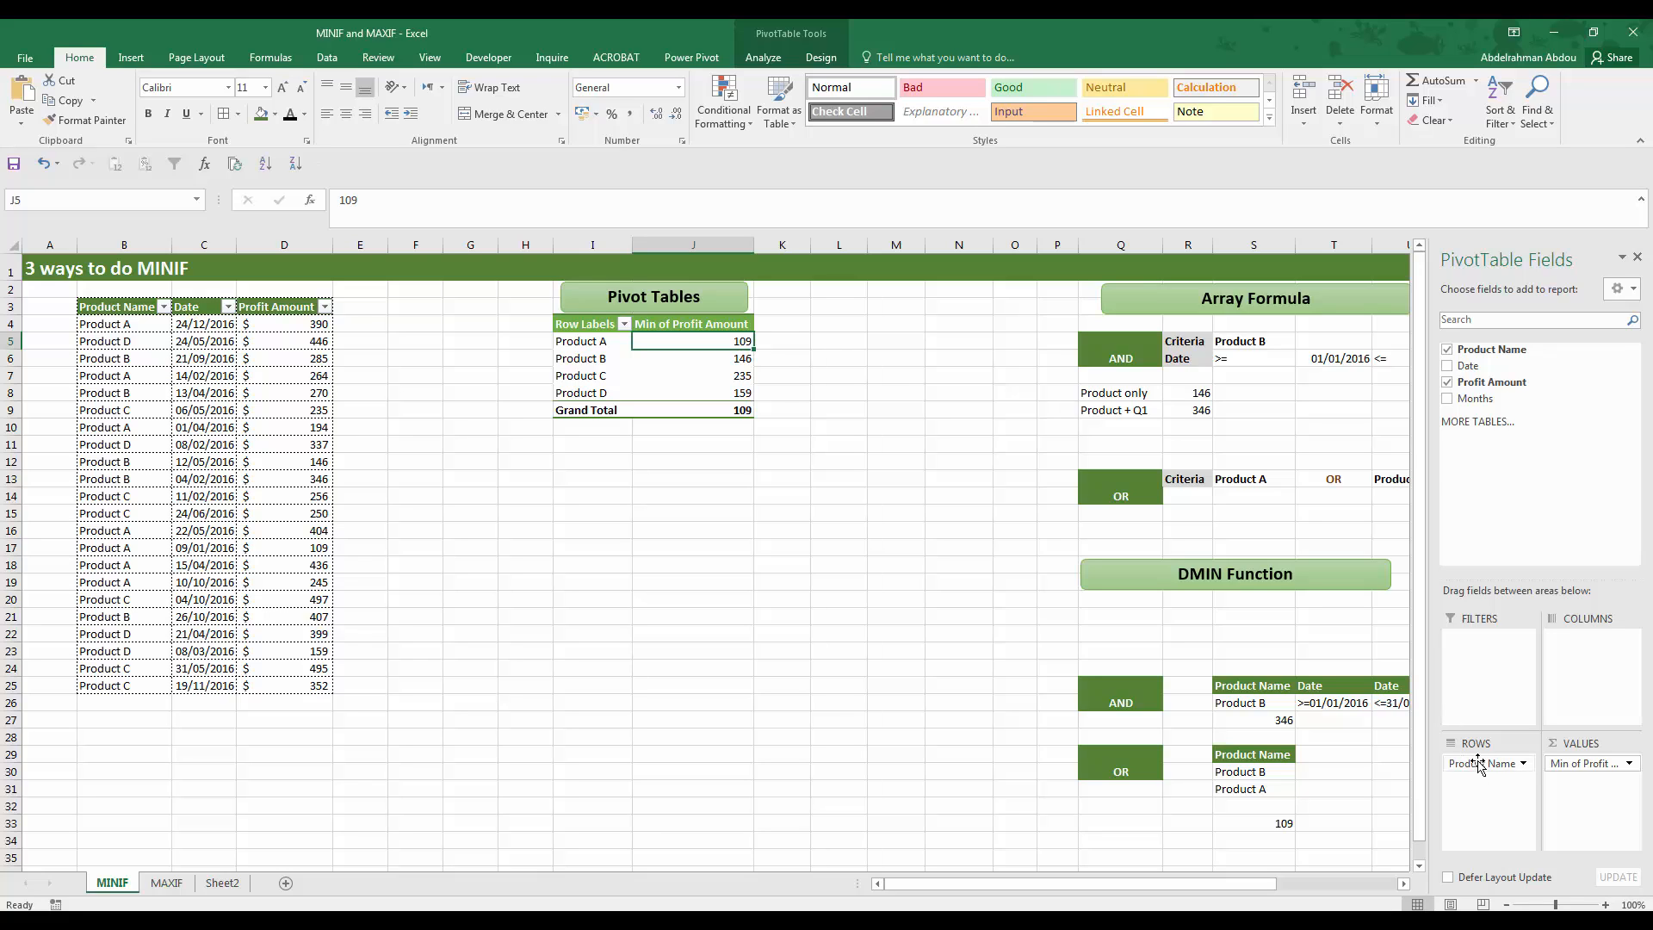
drag(1478, 764, 1598, 654)
drag(1468, 365, 1491, 797)
Ungroup the month row labels in the pivot table into individual dates.
click(557, 377)
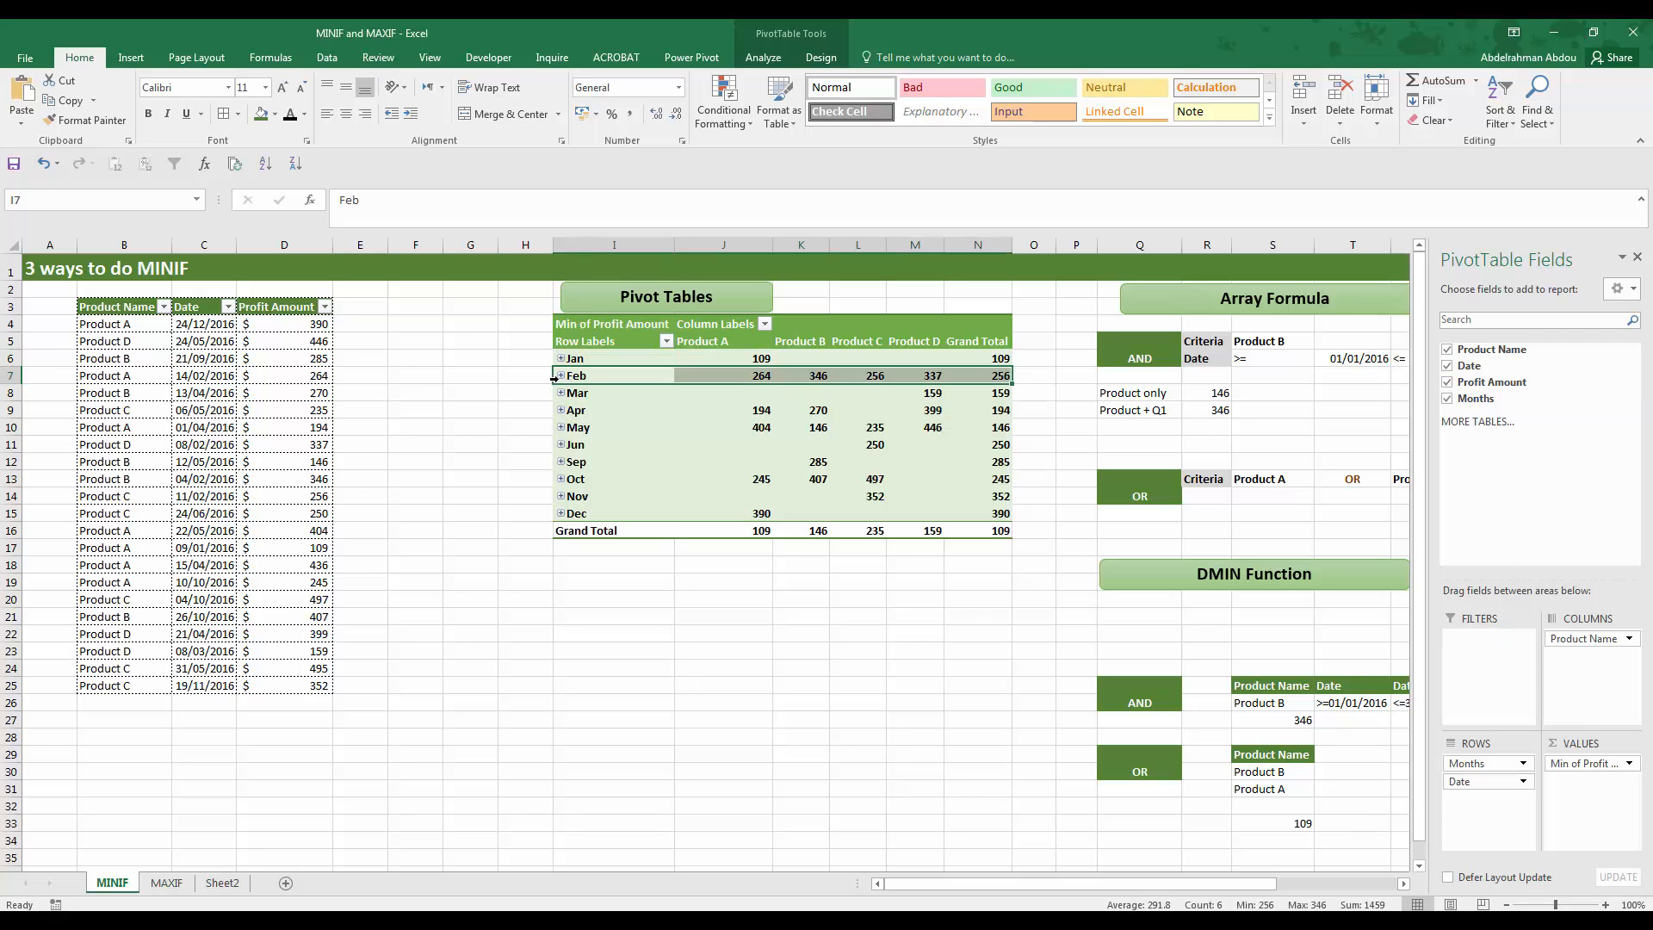
click(637, 386)
click(646, 379)
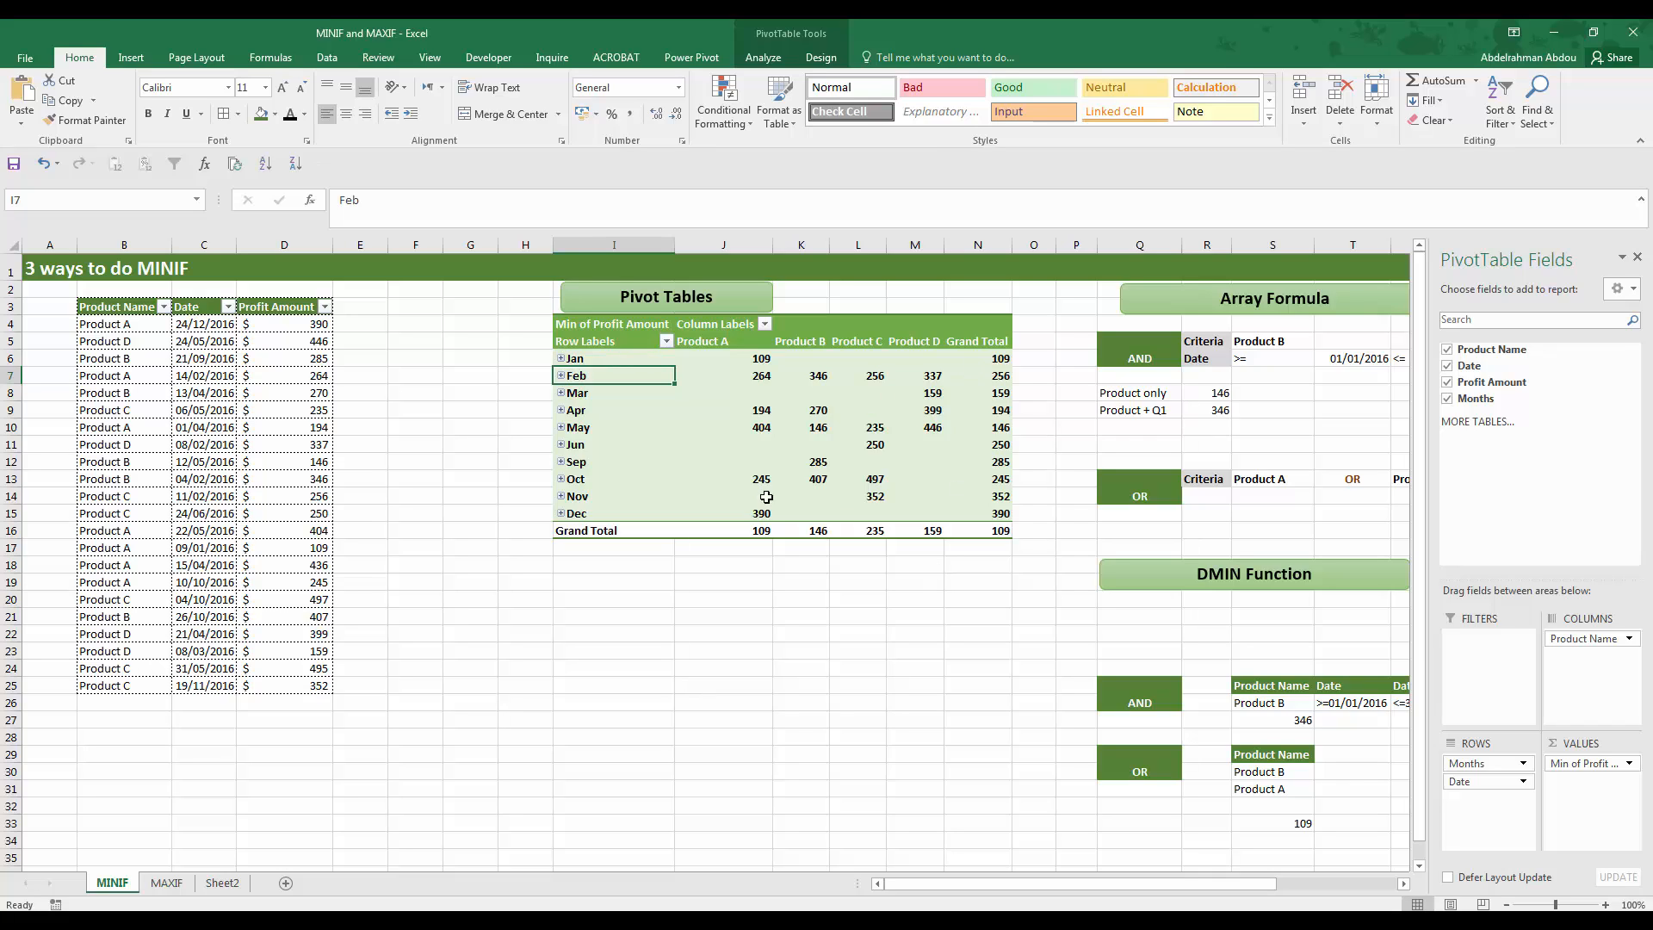
click(661, 394)
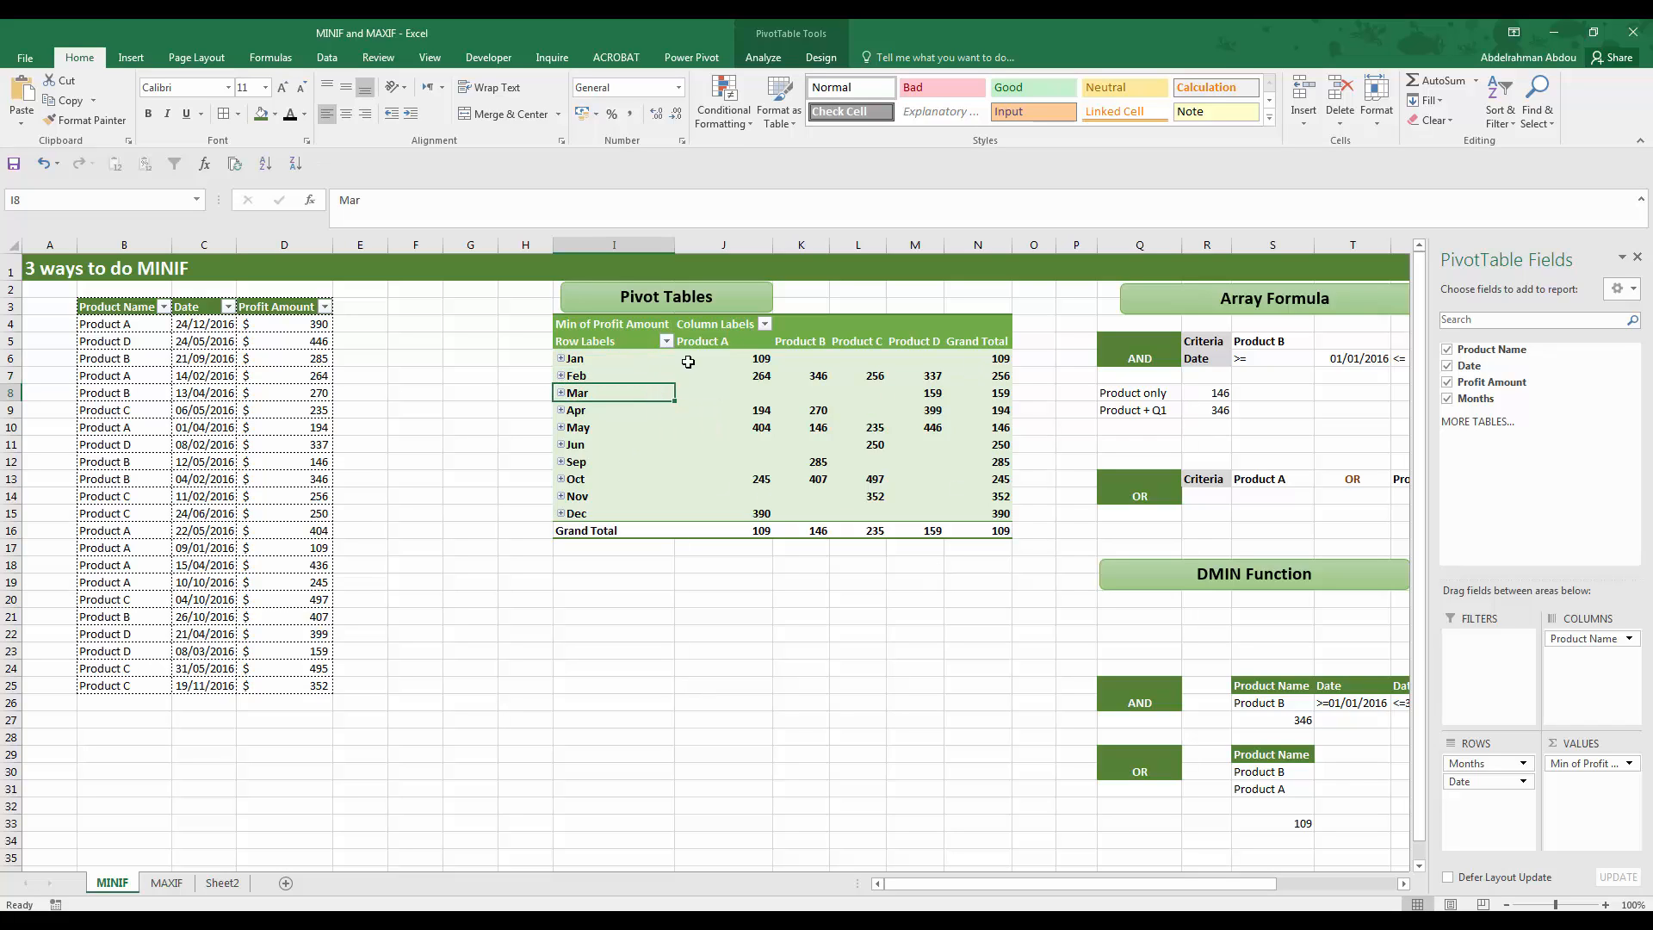
right_click(636, 395)
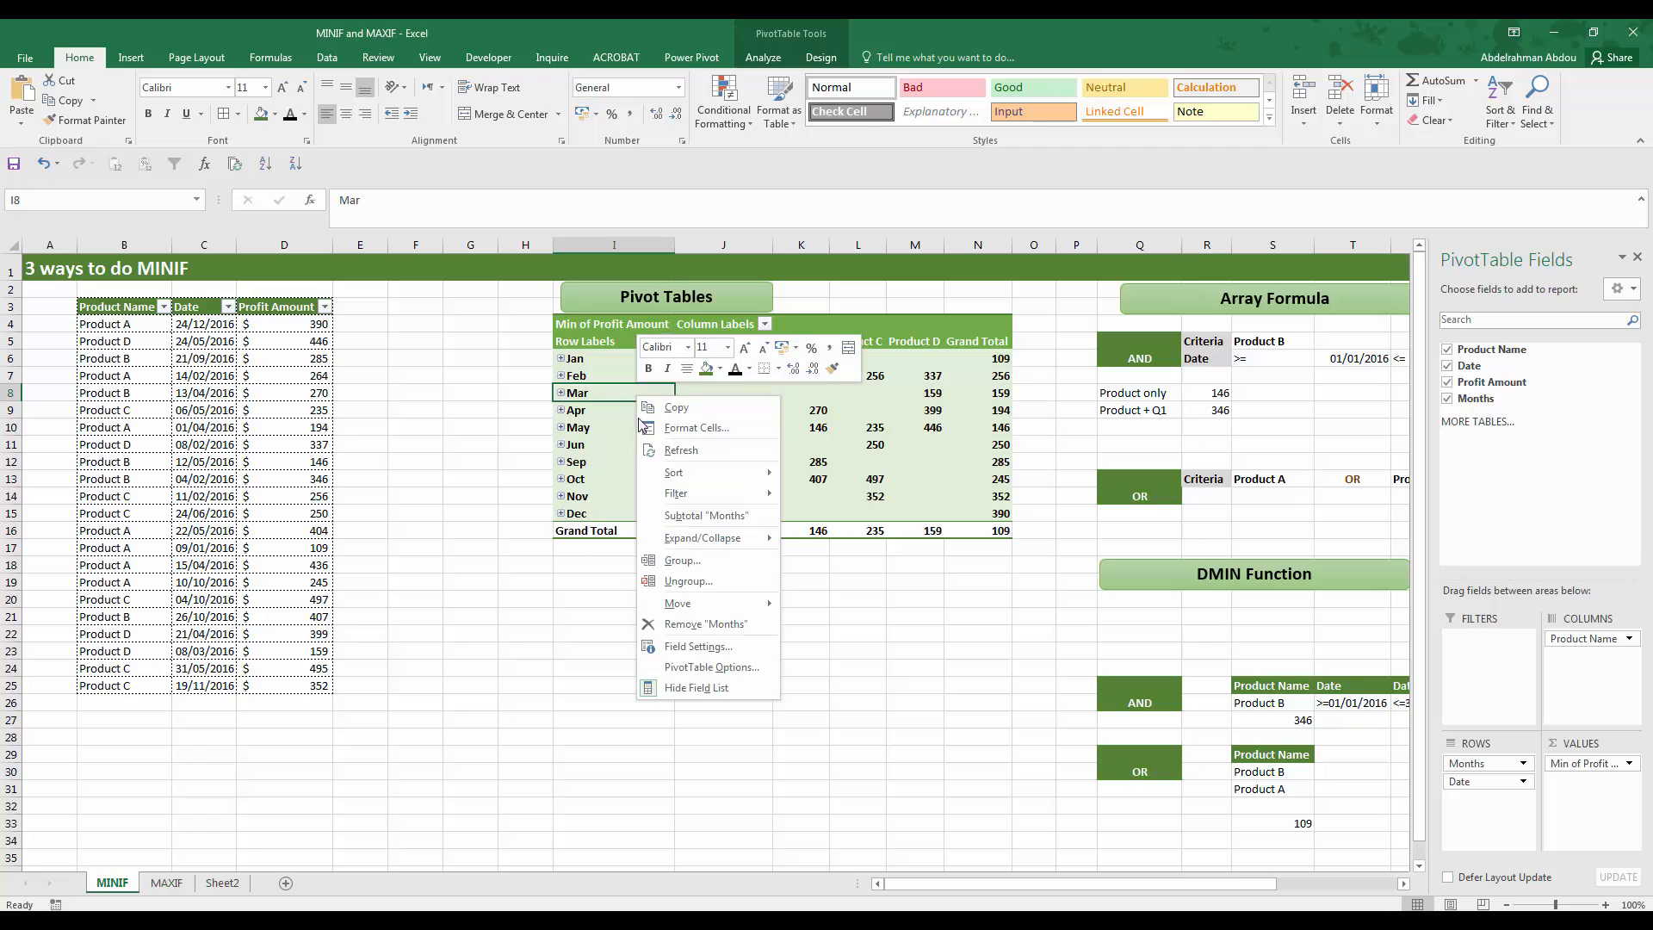
click(689, 582)
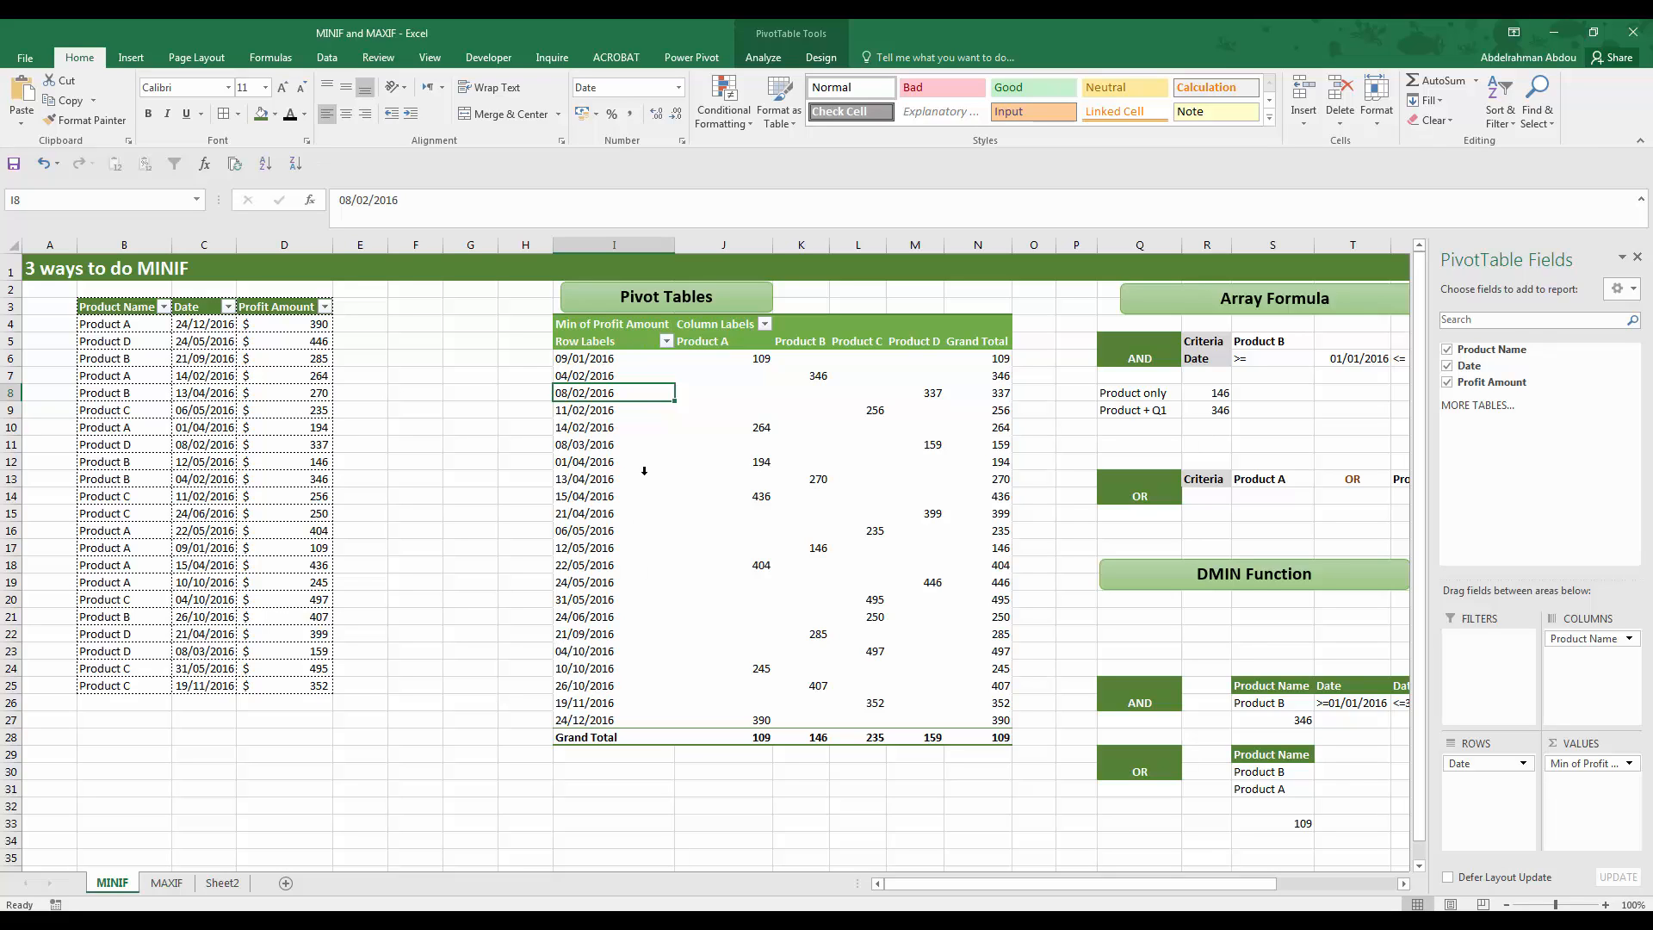
Examine the date filter options for the pivot table's row labels without applying one.
click(665, 341)
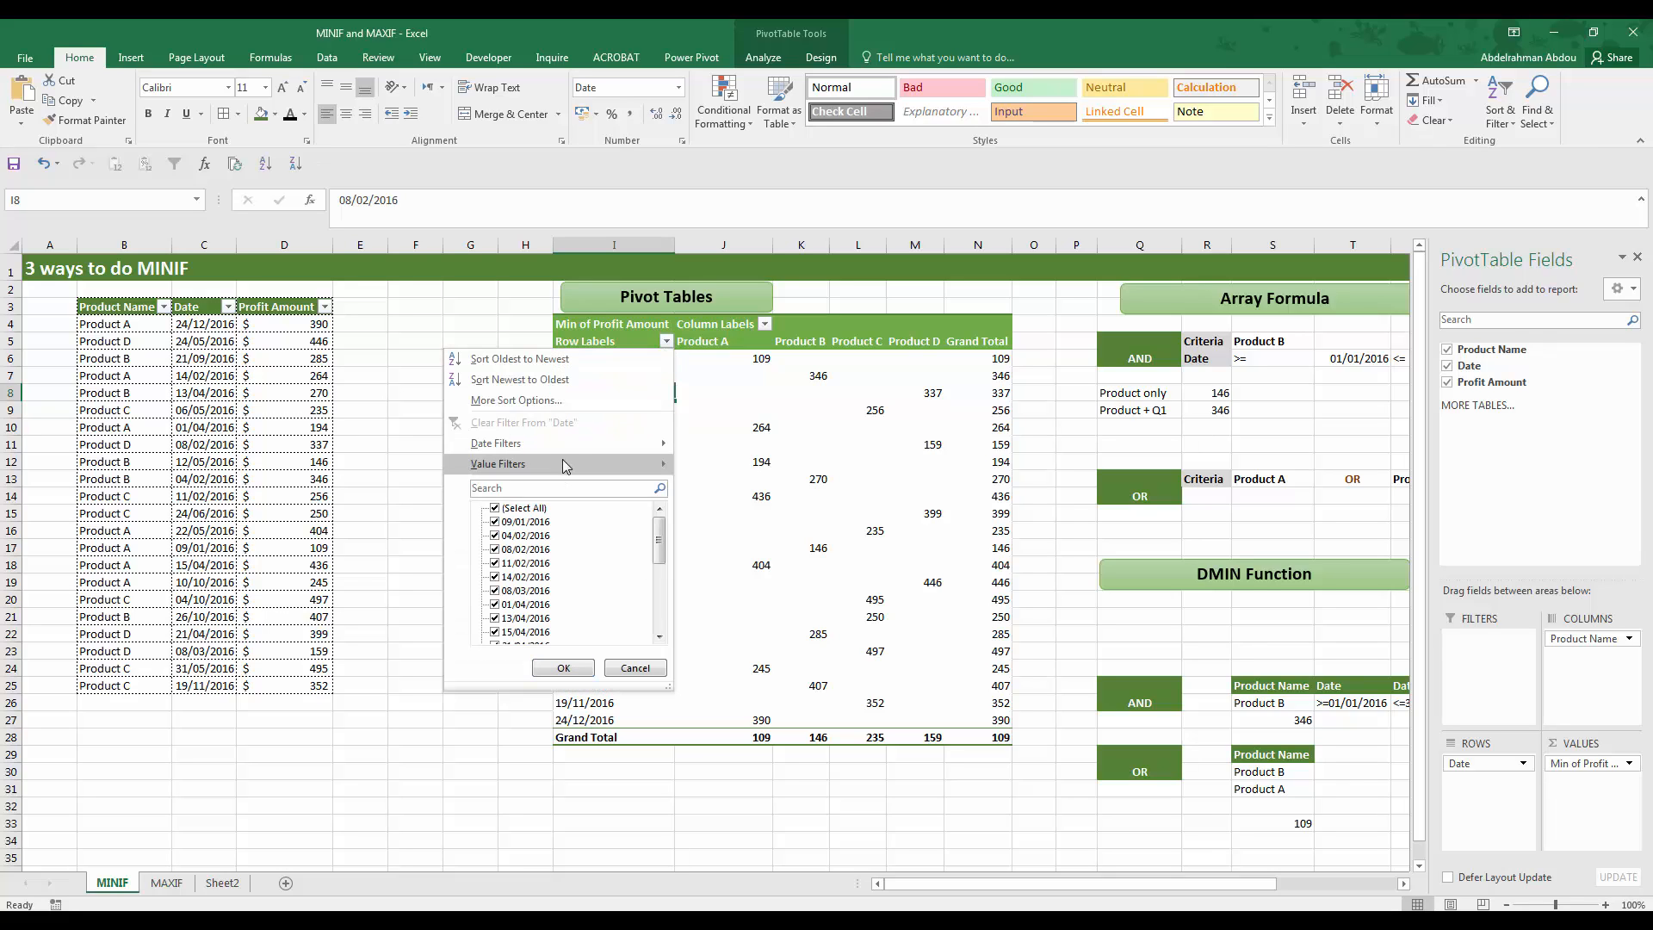
mouse_move(564, 444)
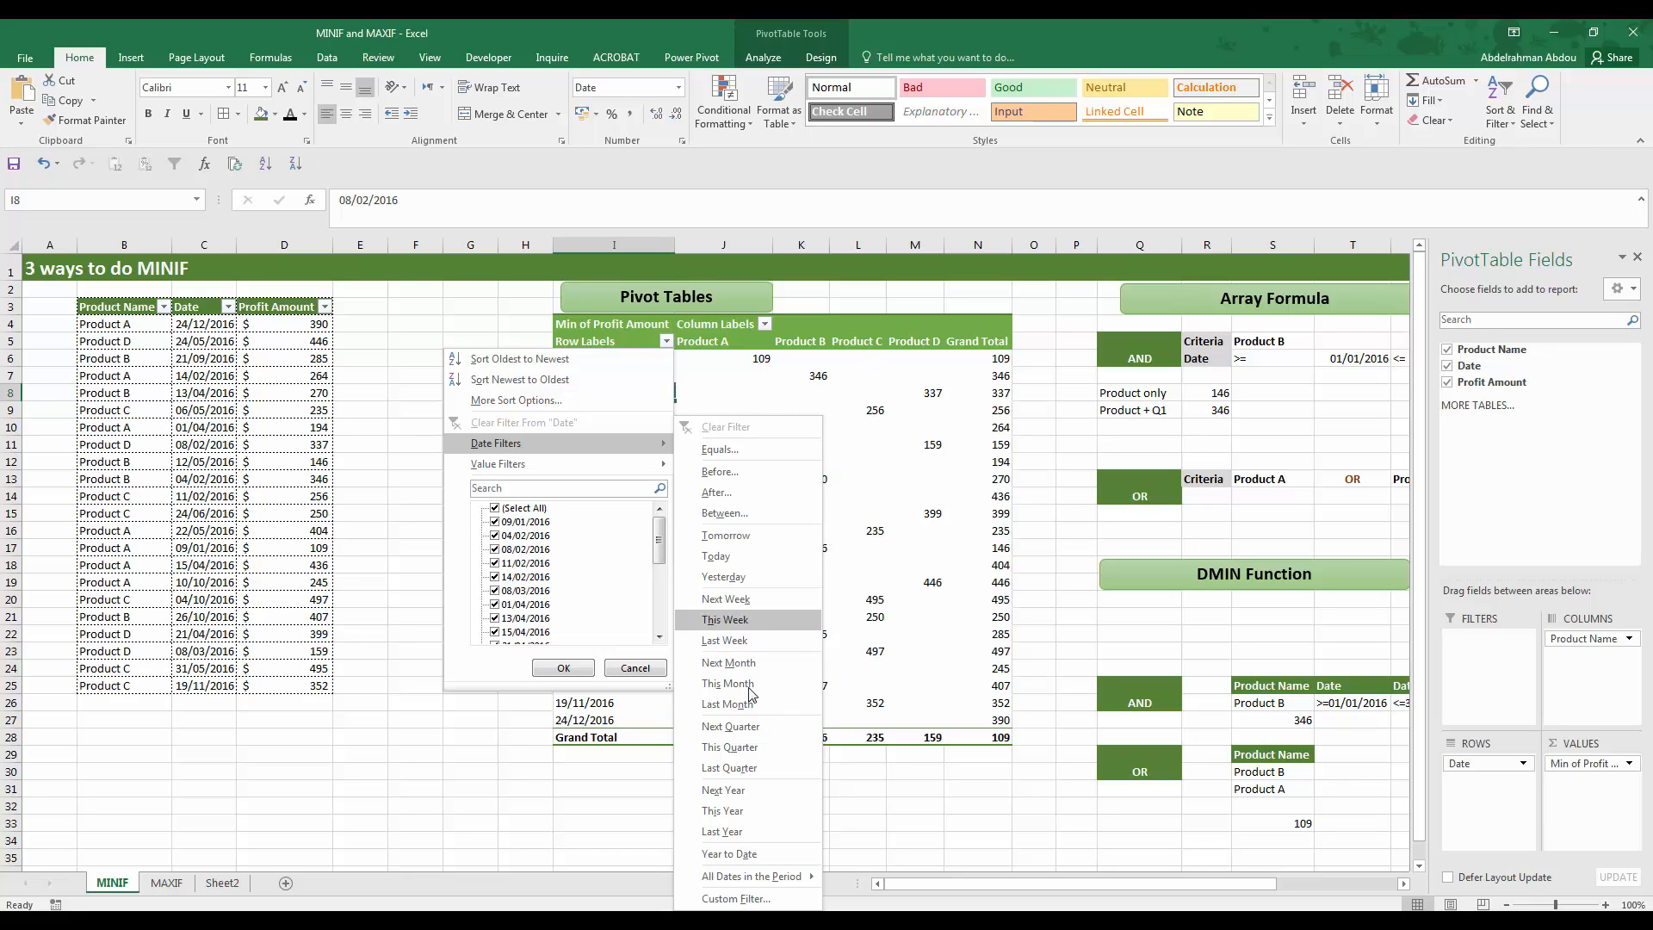
click(673, 672)
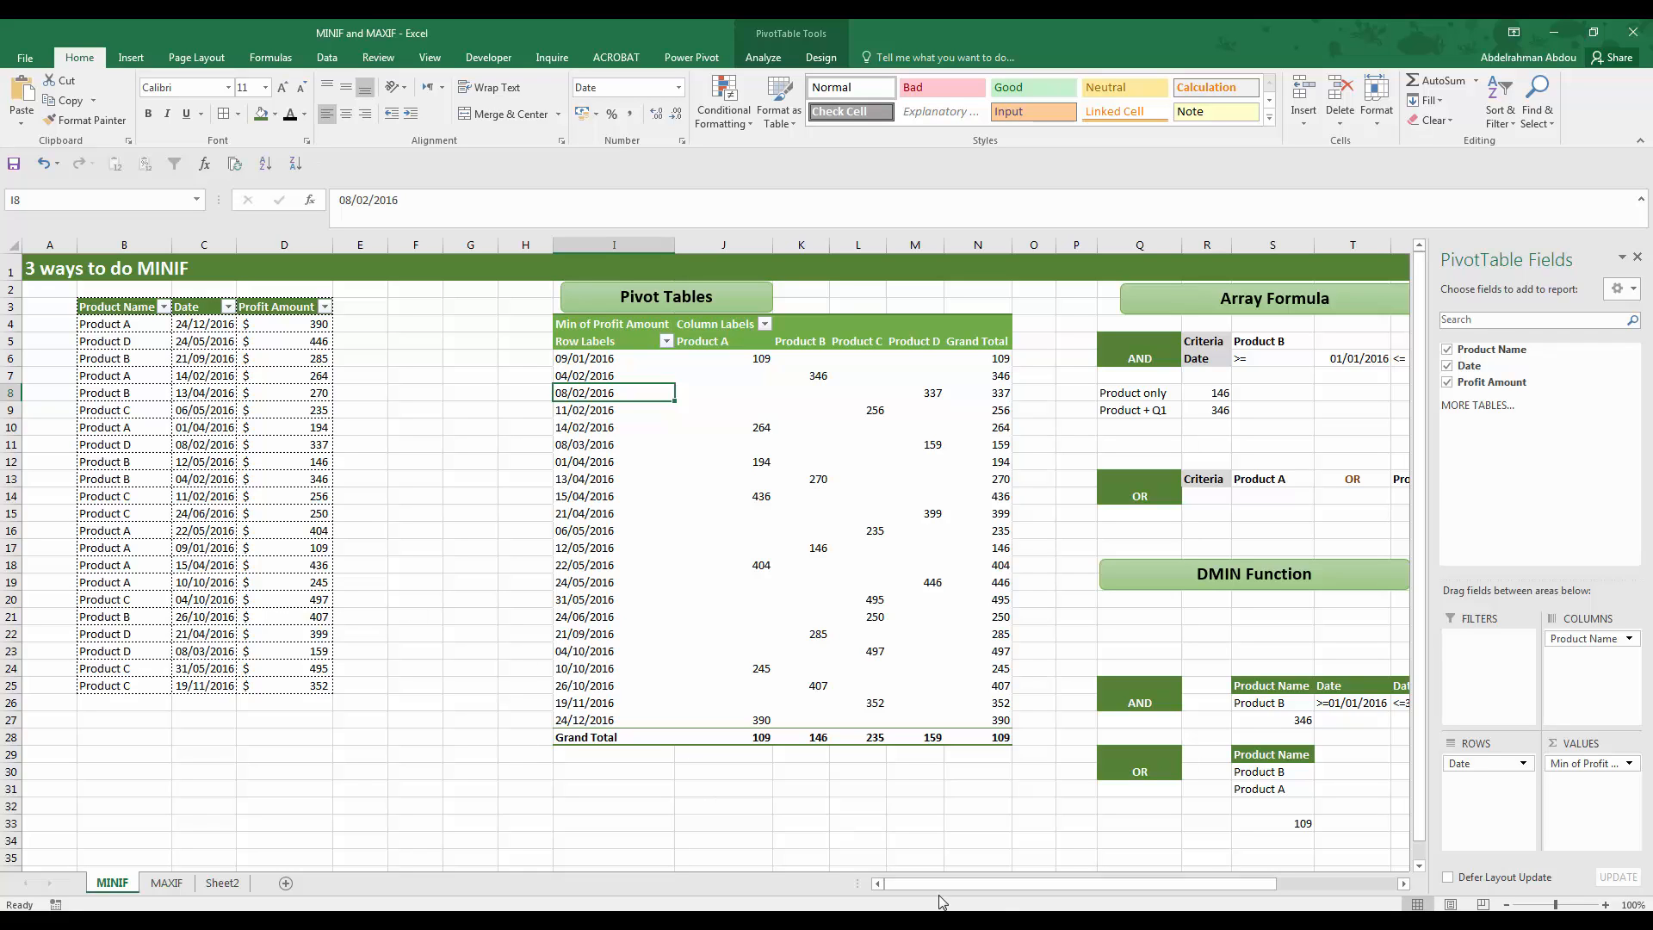
Clear the existing "Product only" formula in cell R8 of the Array Formula section.
drag(1004, 891, 1088, 887)
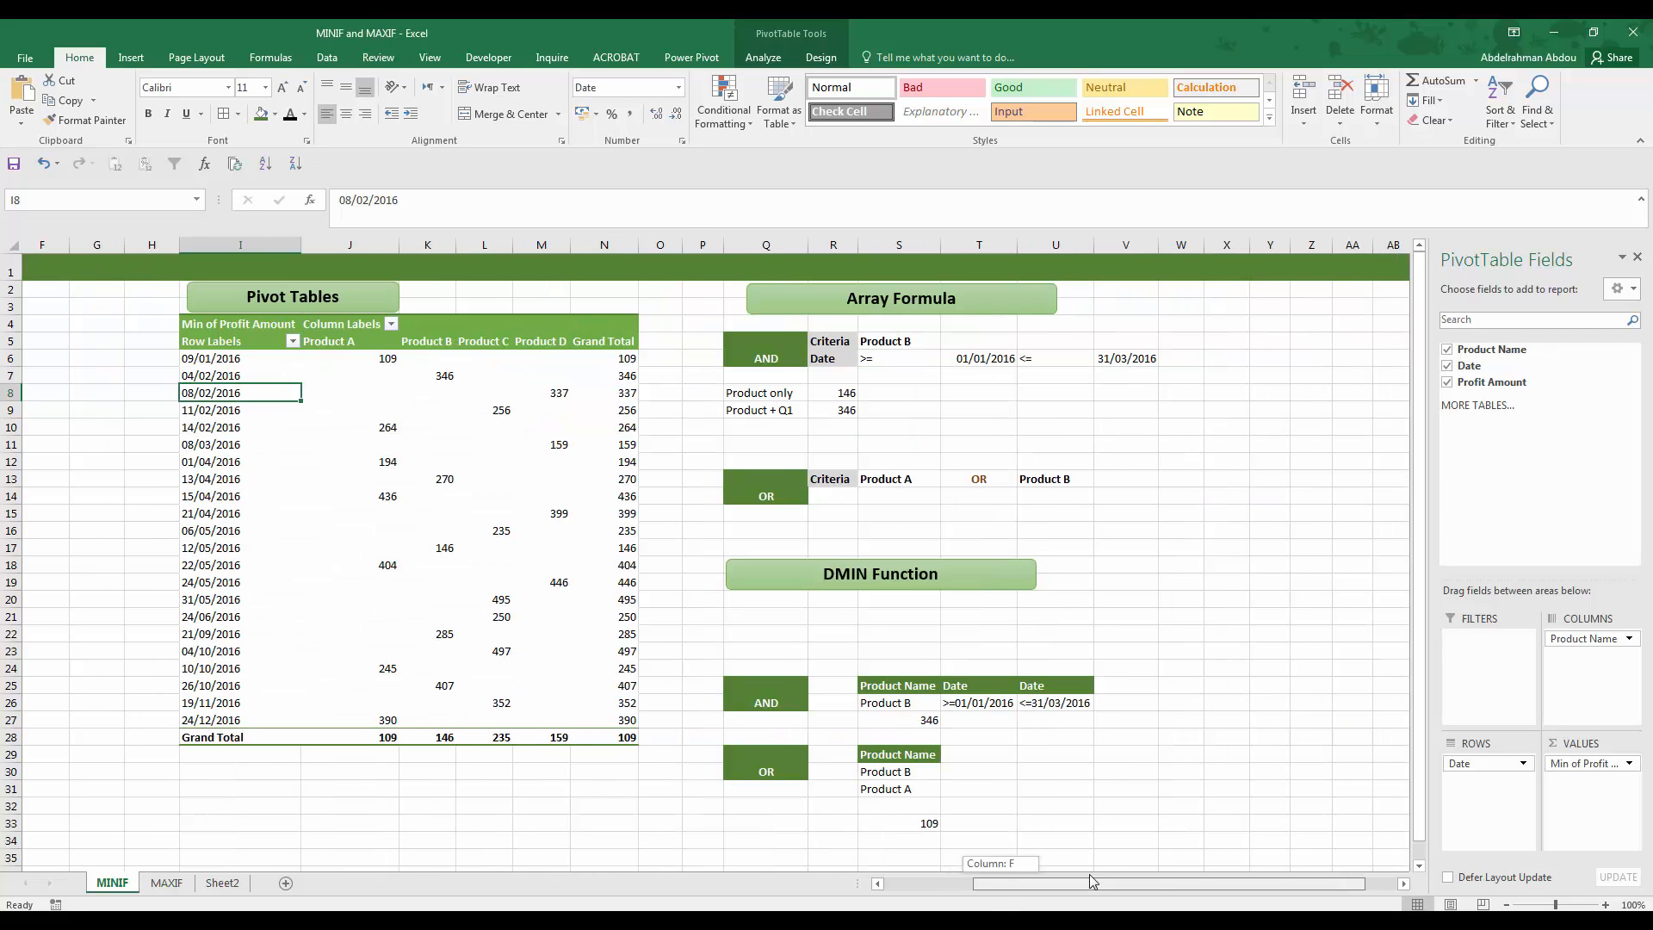
click(844, 392)
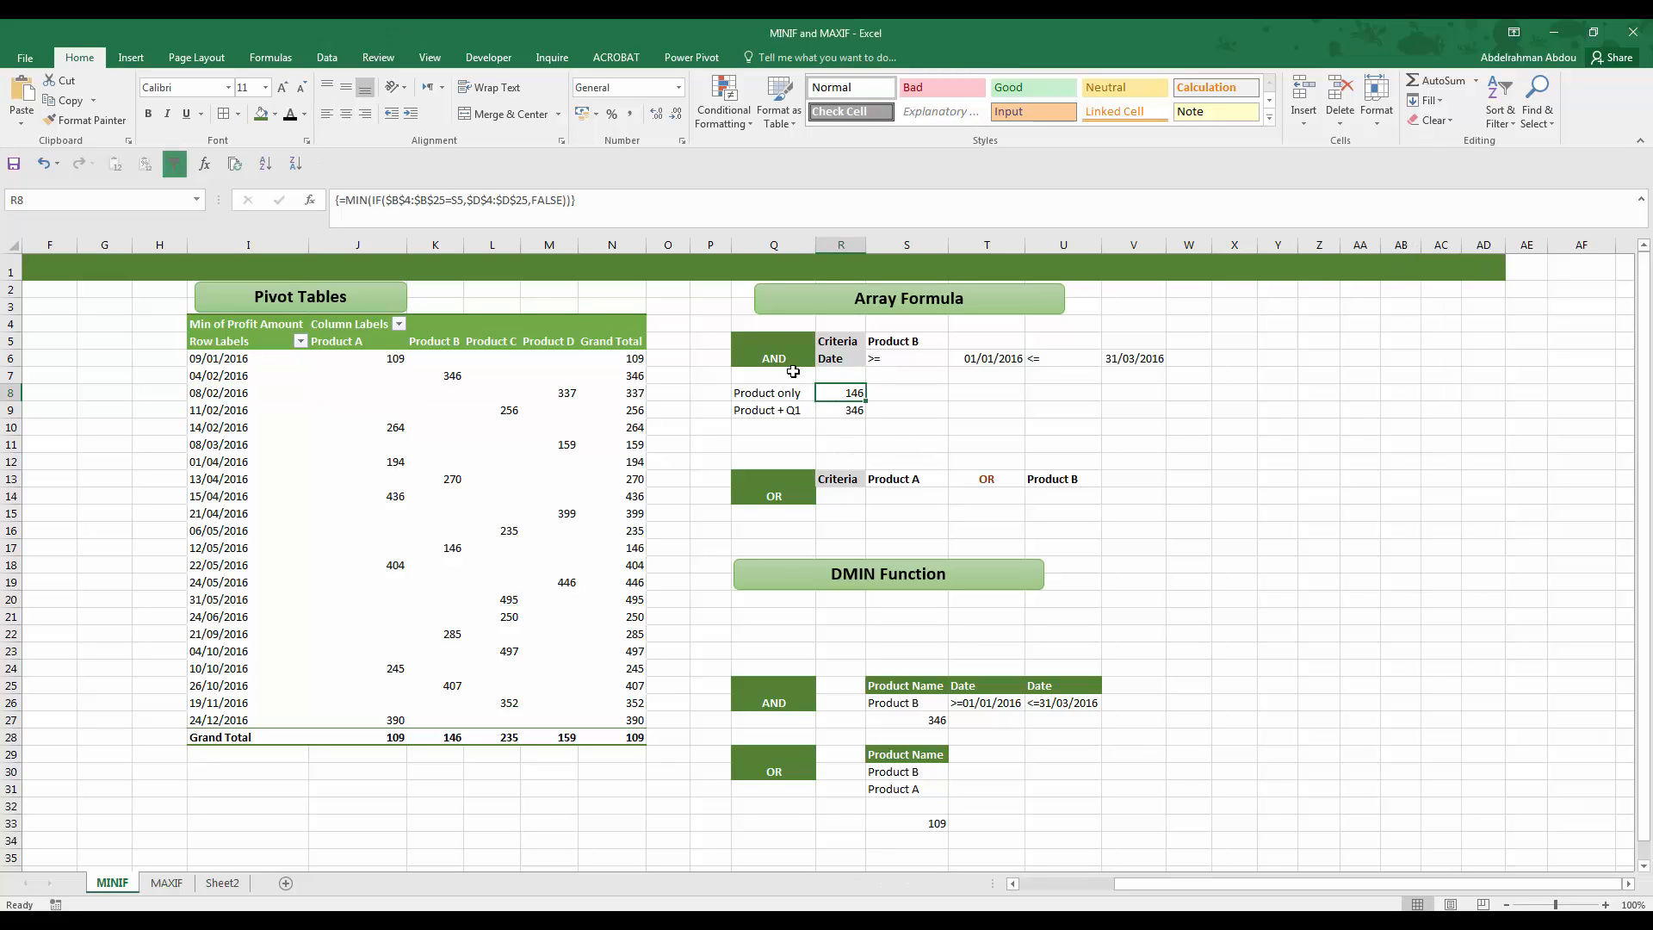
click(787, 354)
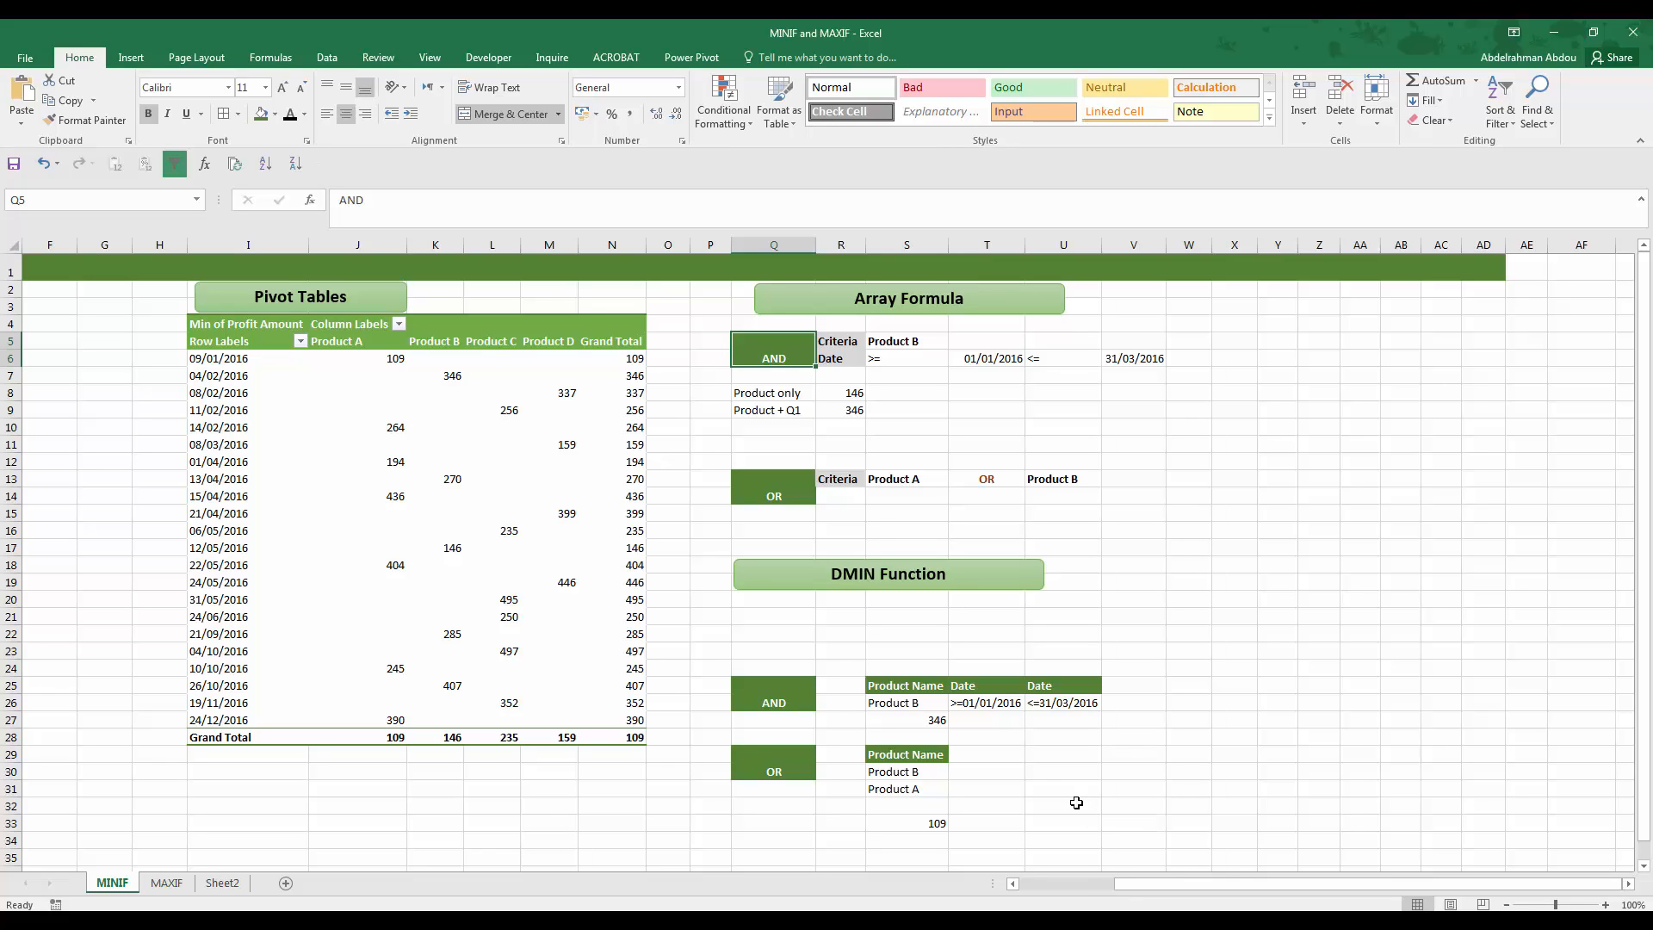
click(845, 393)
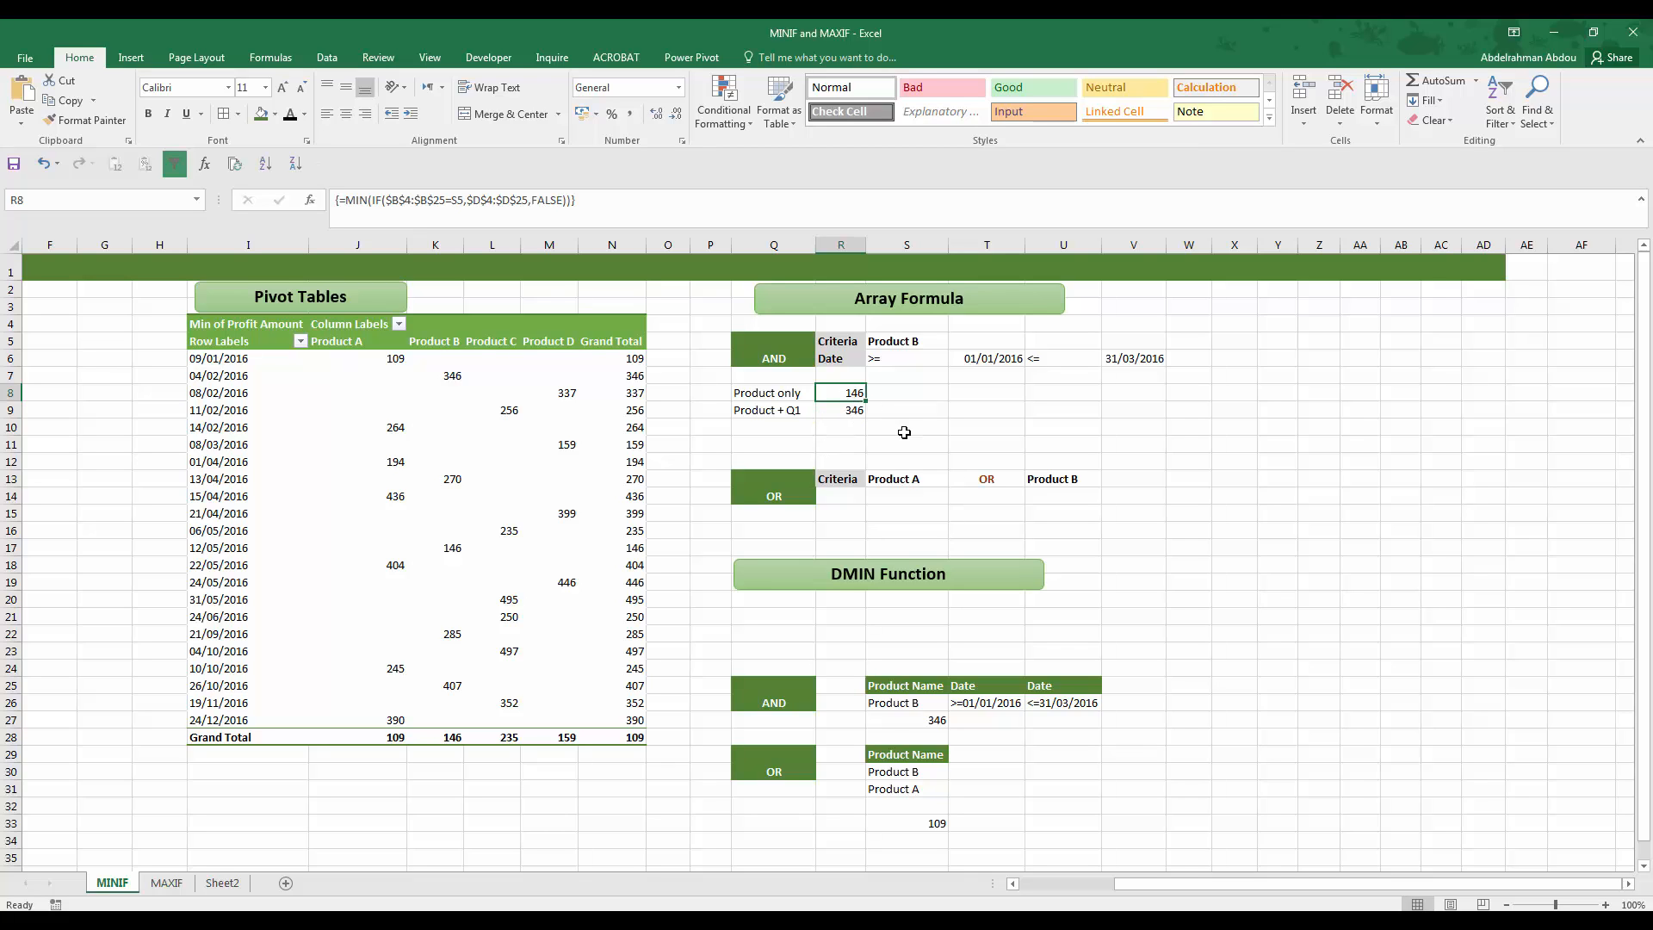
key(Delete)
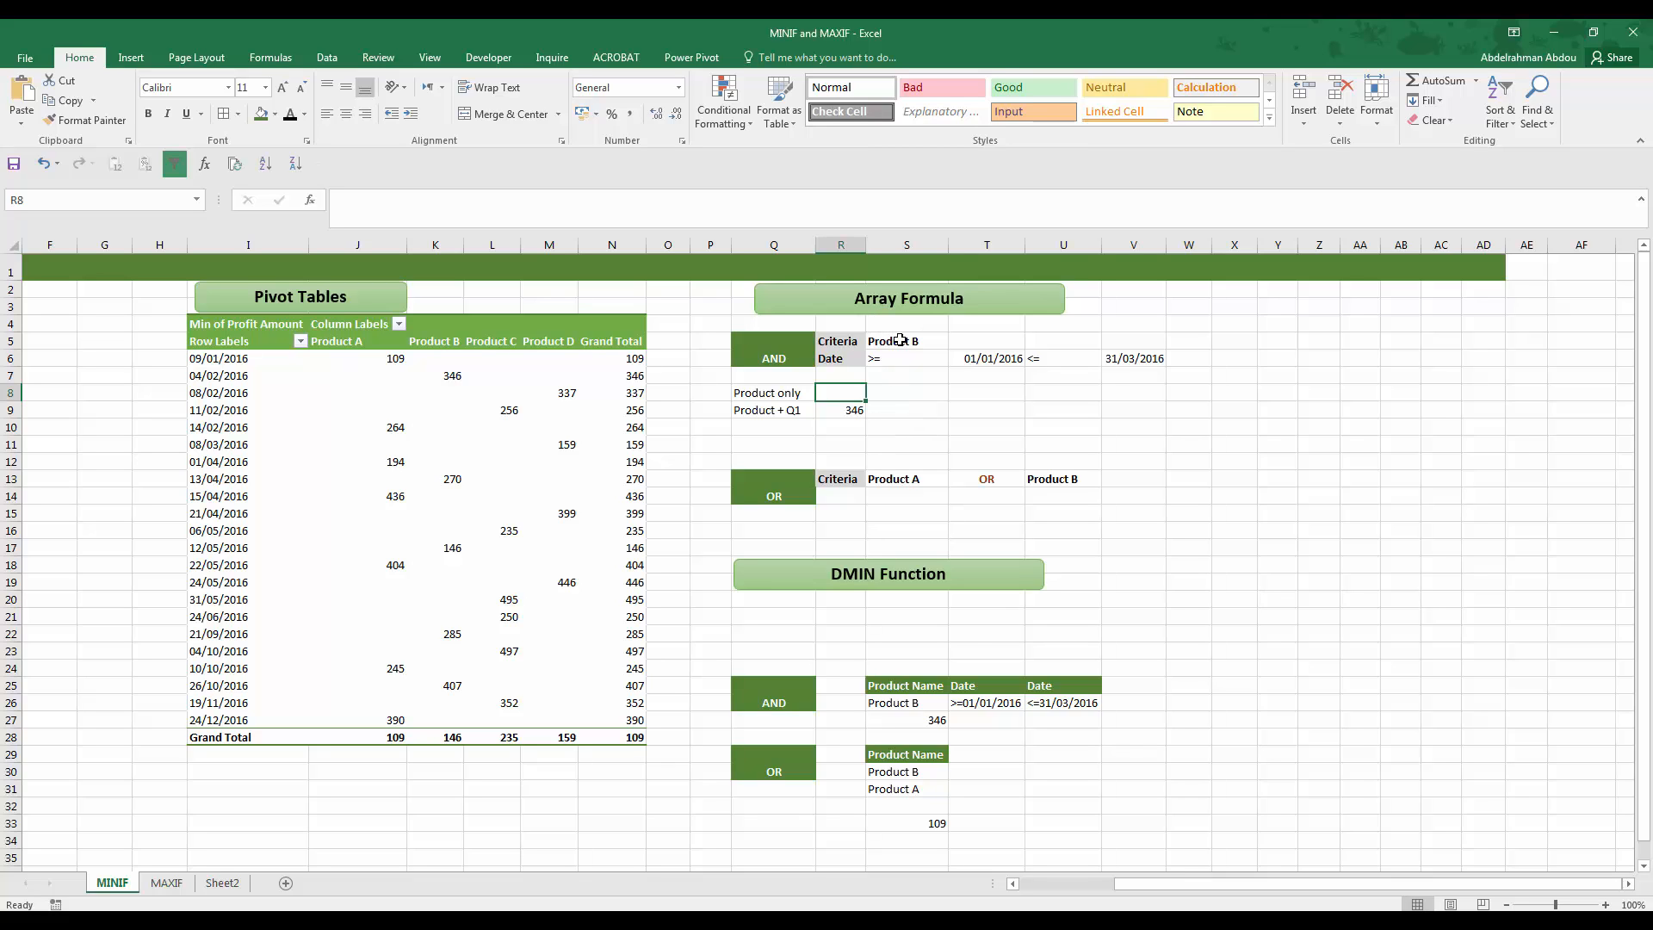
In R8, start an IF formula that tests $B$4:$B$25 against the product in S5 and returns the profit amounts in $D$4:$D$25.
drag(1274, 884, 1074, 862)
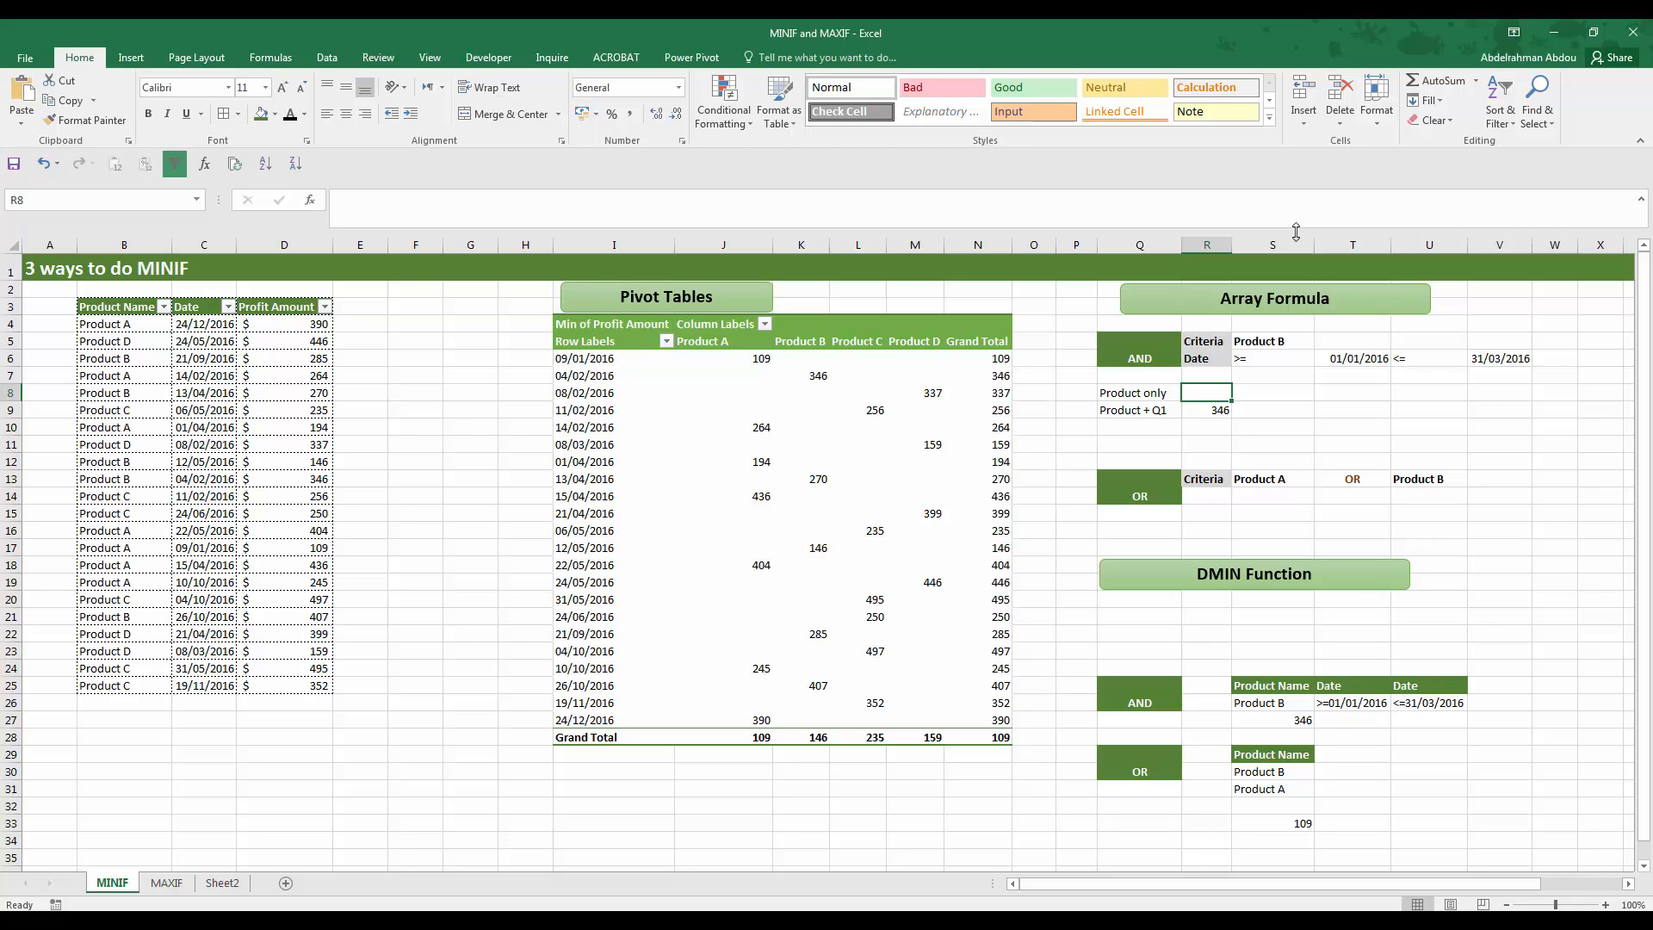
text(=IF()
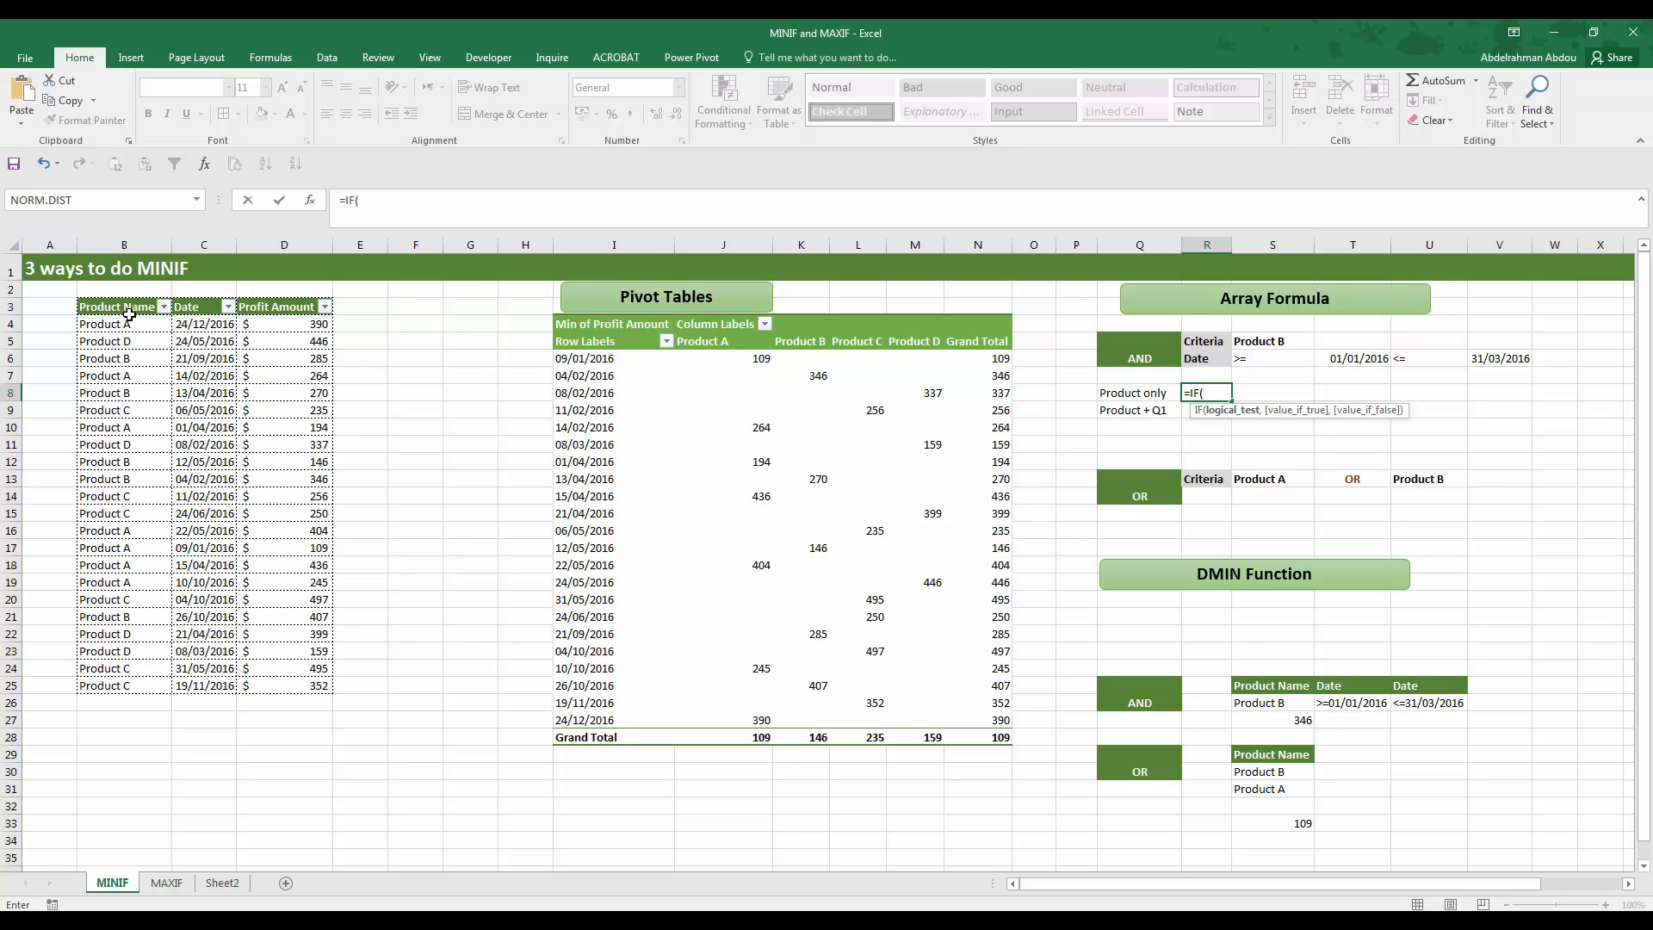
drag(128, 324, 152, 689)
key(F4)
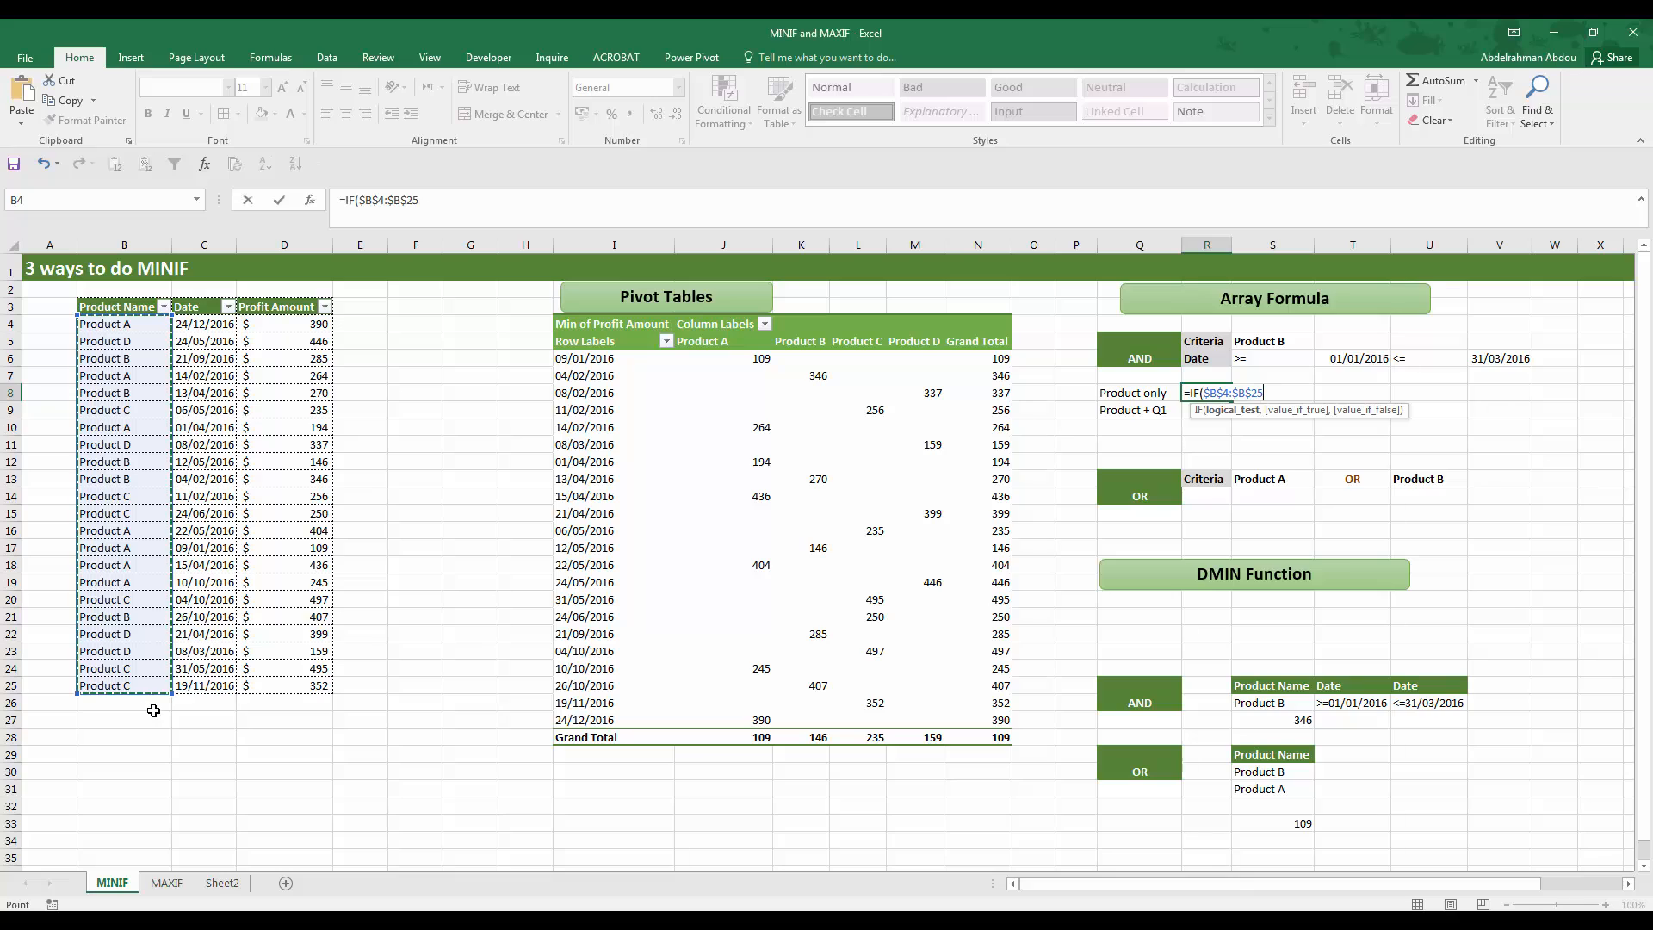
text(=)
click(1262, 339)
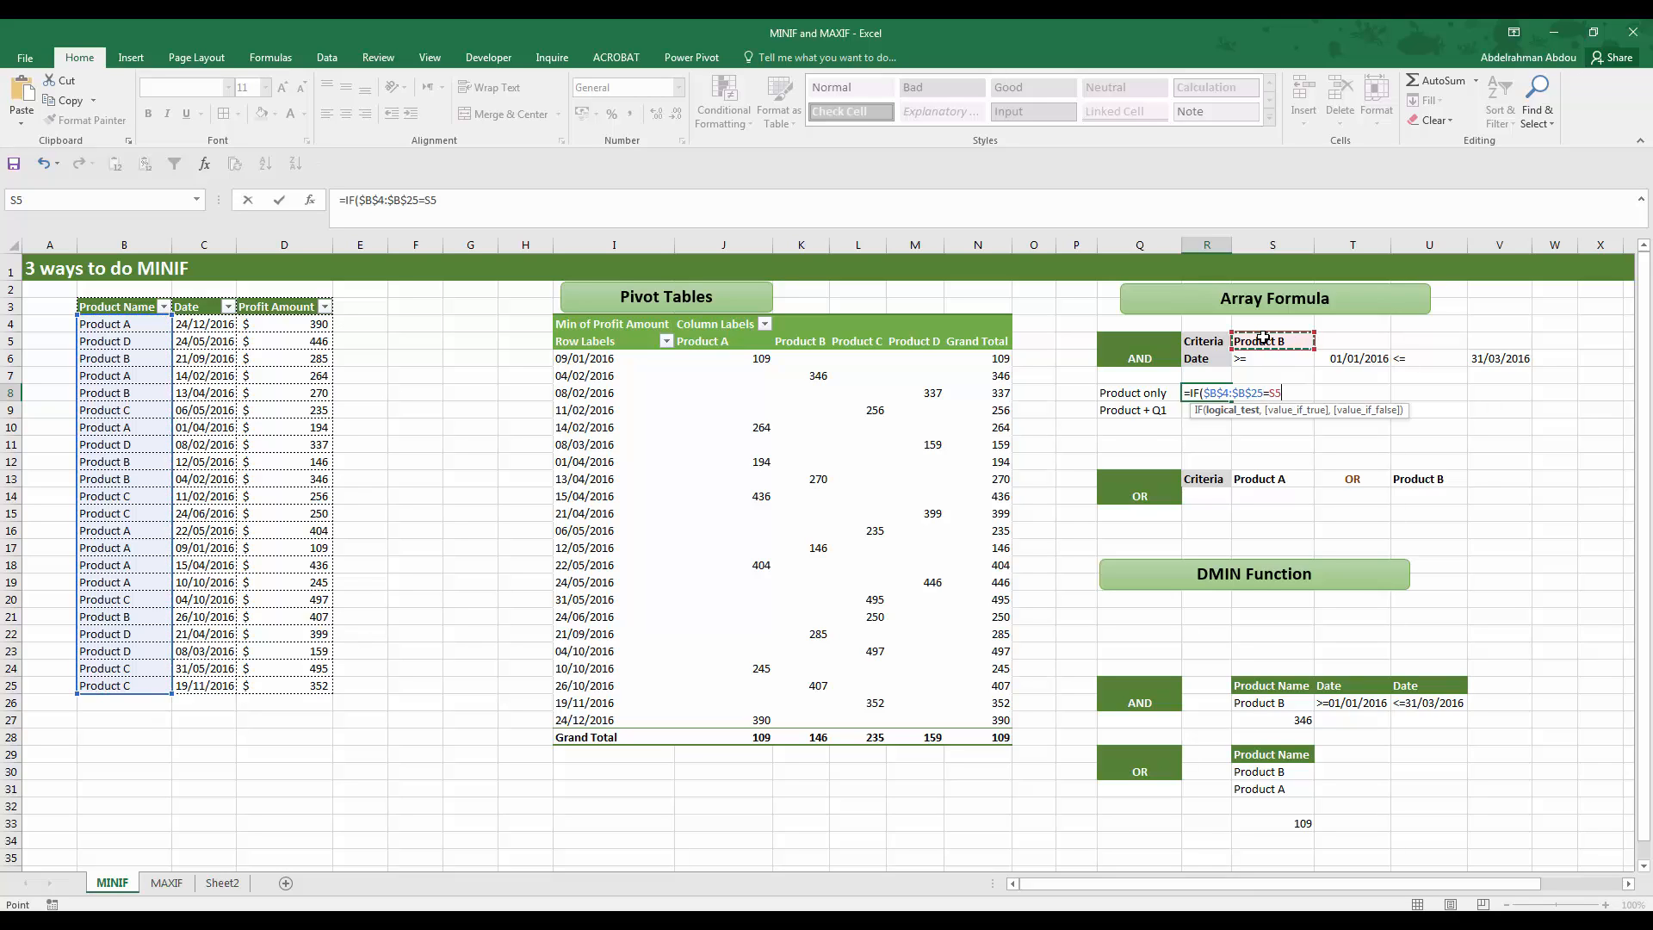
text(,)
drag(284, 326, 297, 681)
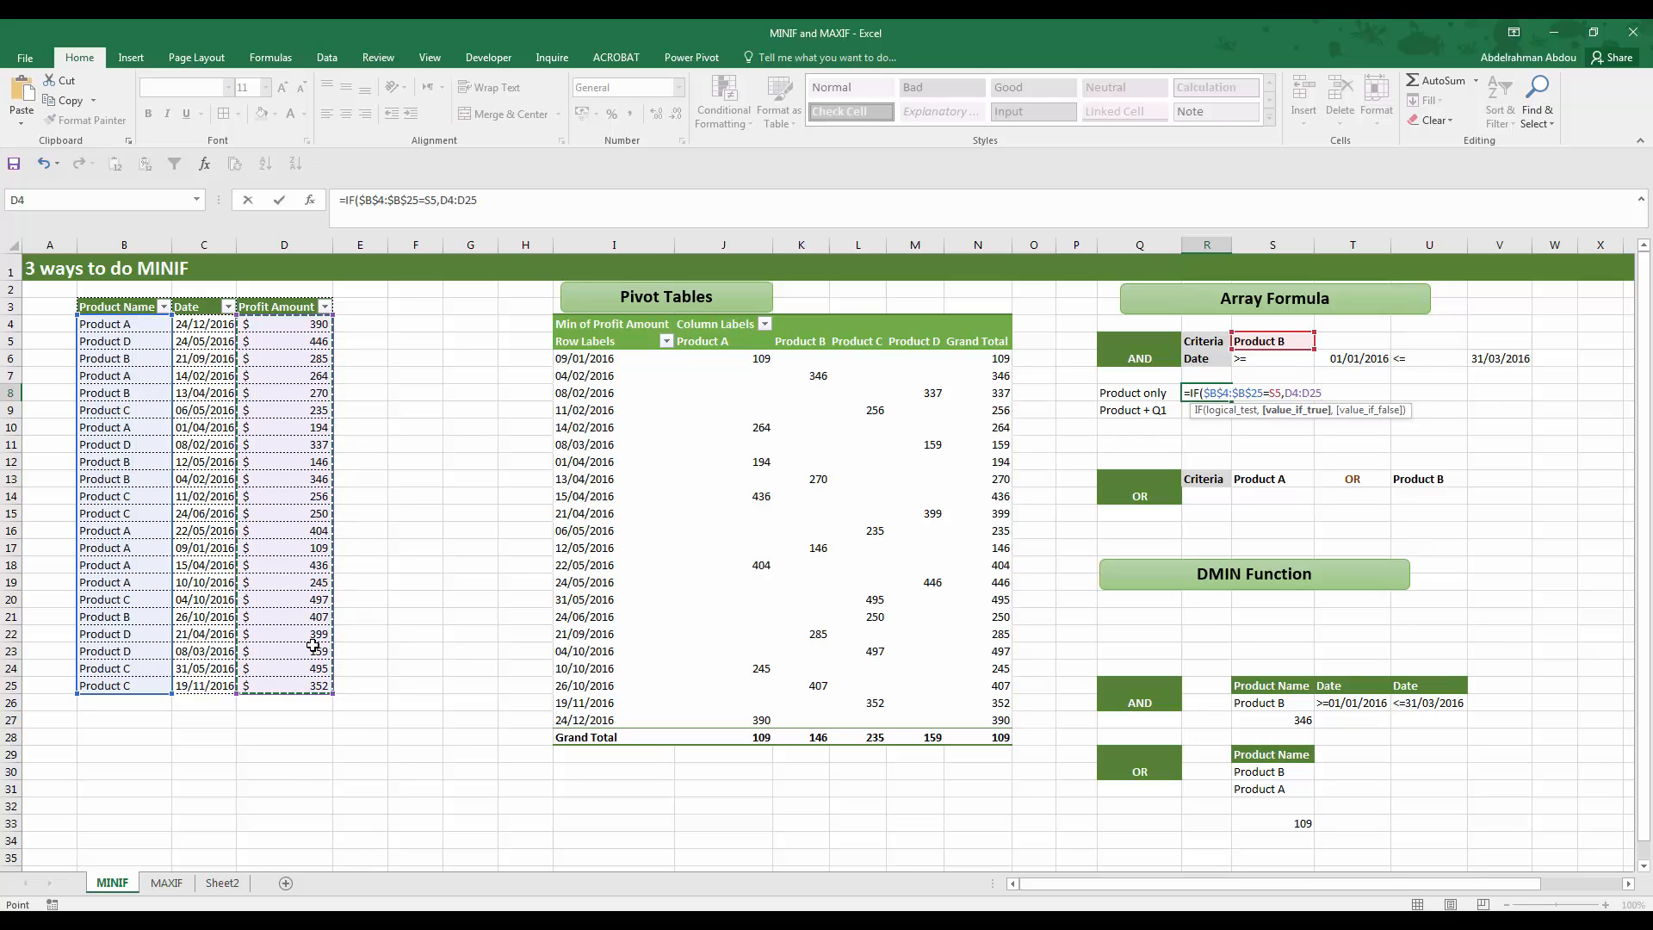
key(F4)
Evaluate the logical test $B$4:$B$25=S5 inside the R8 formula, and restore the original expression.
drag(437, 200, 360, 200)
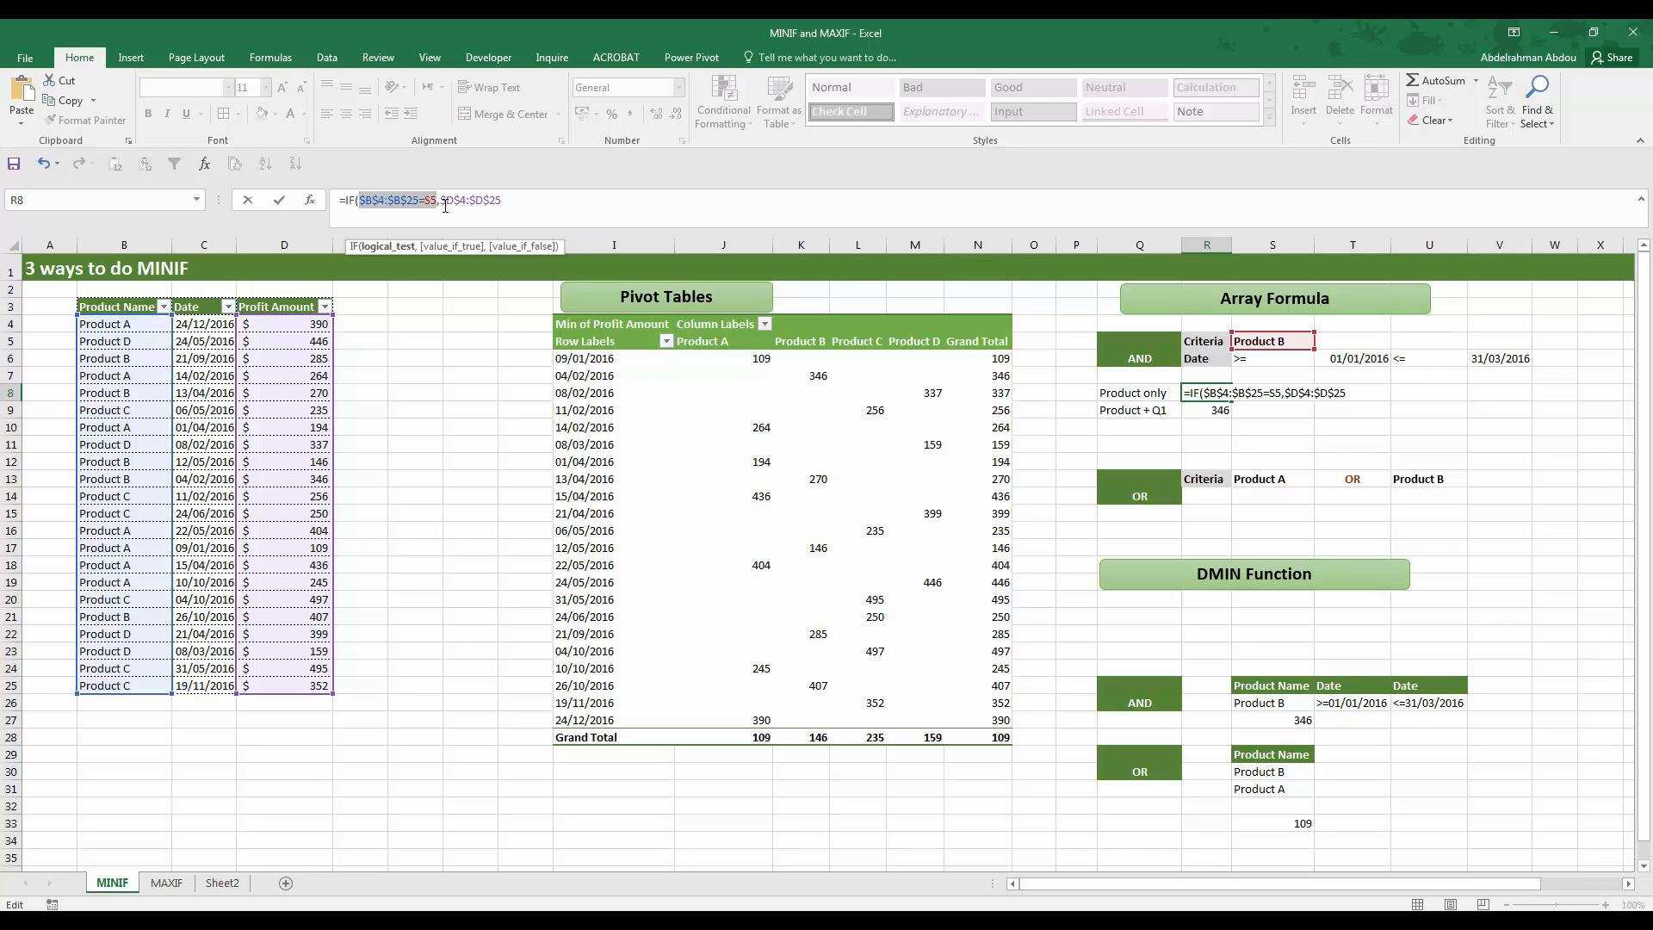
key(F9)
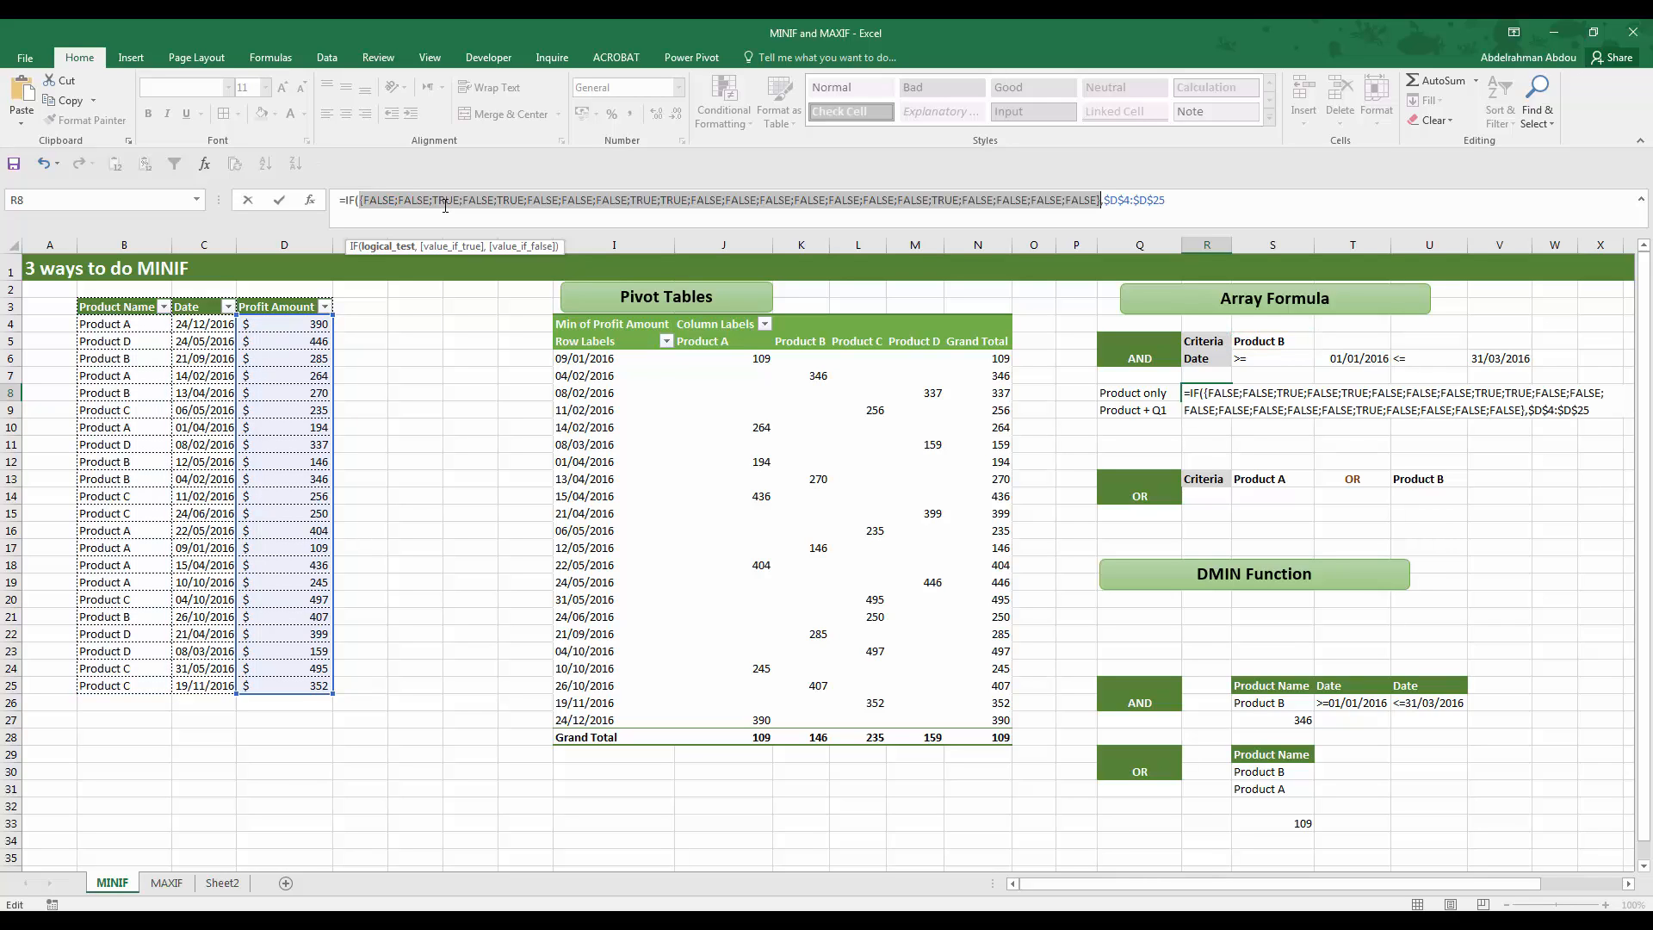
key(ctrl+z)
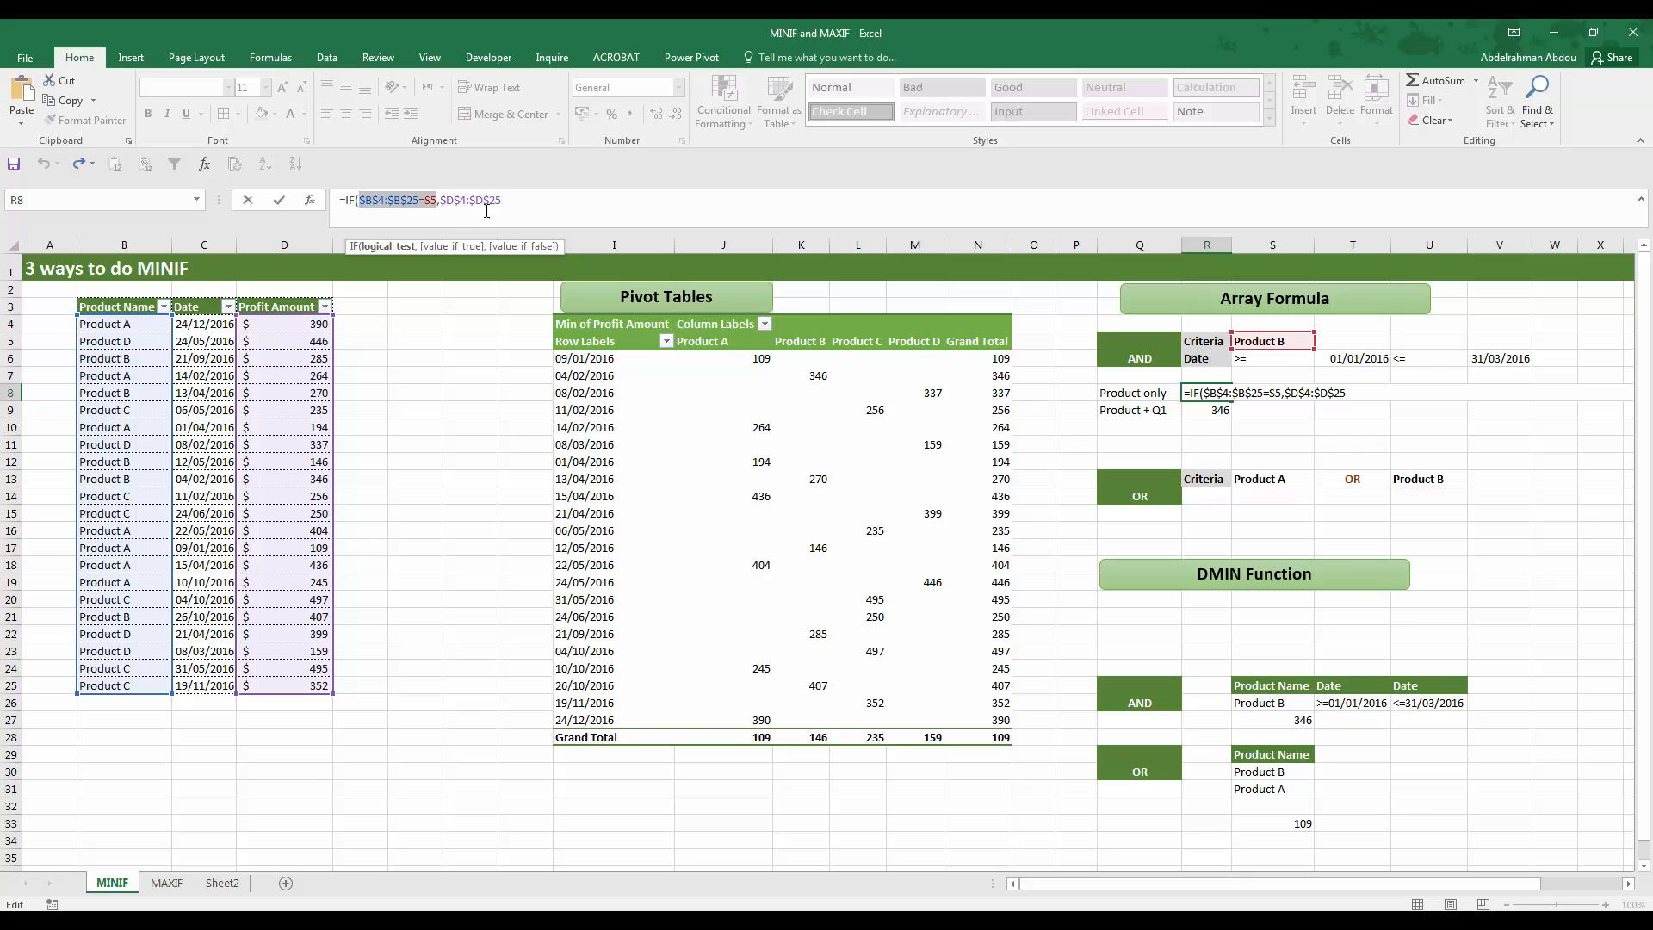
Close the IF, wrap it in MIN, and enter =MIN(IF($B$4:$B$25=S5,$D$4:$D$25)) in R8 as an array formula.
click(527, 194)
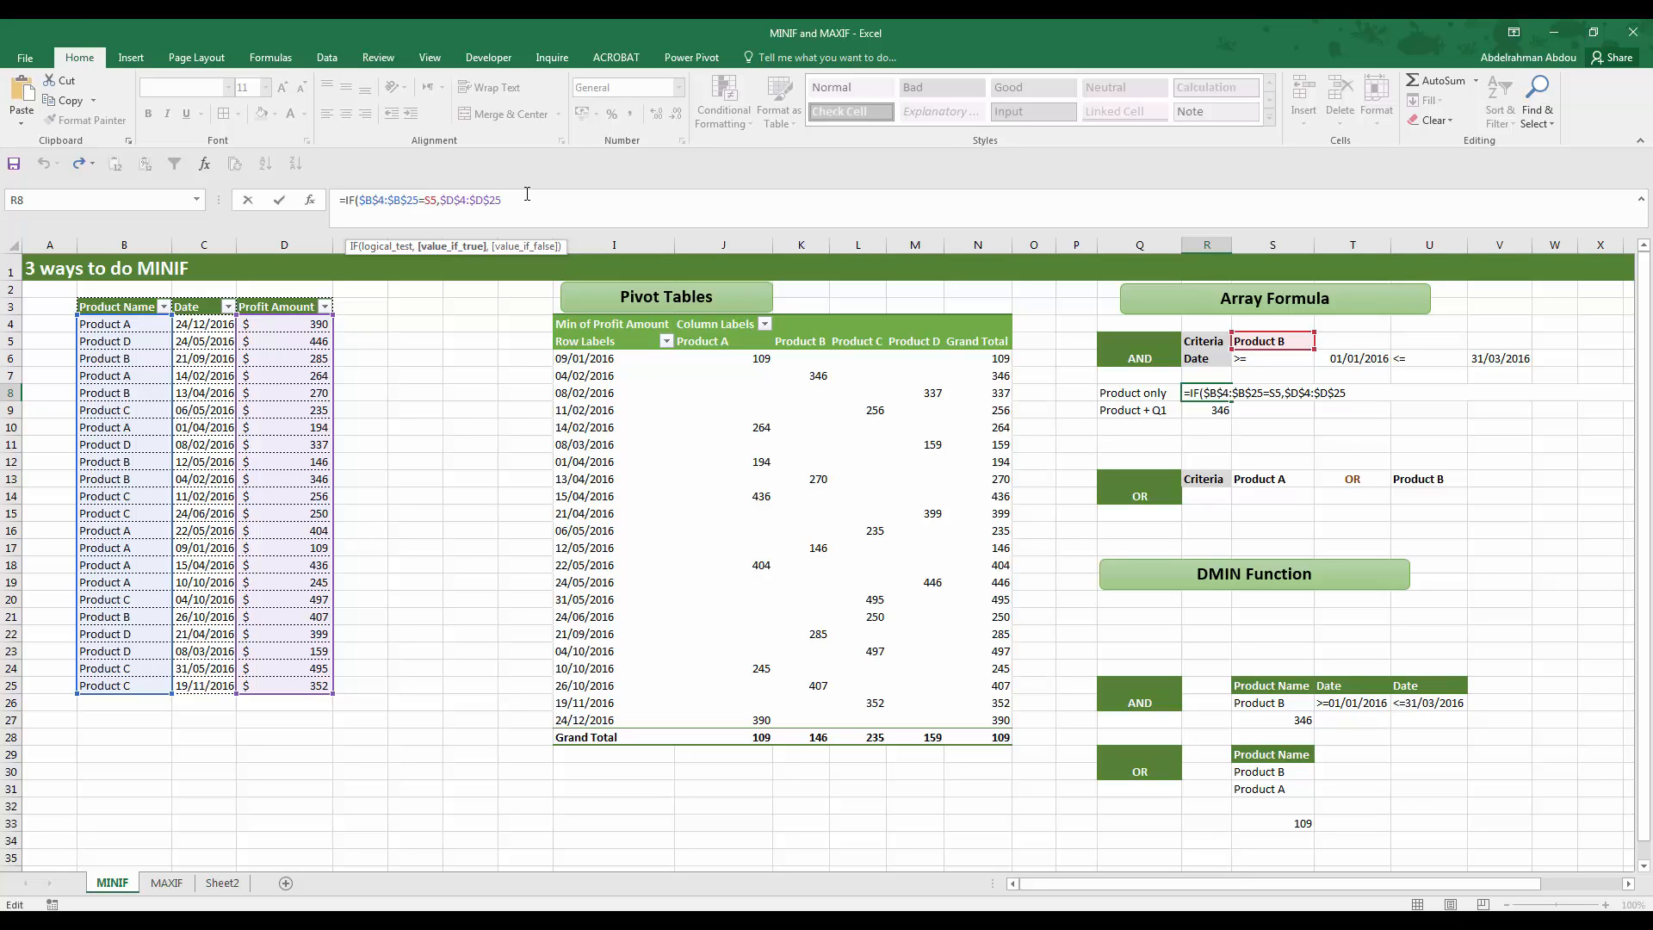
text())
click(529, 198)
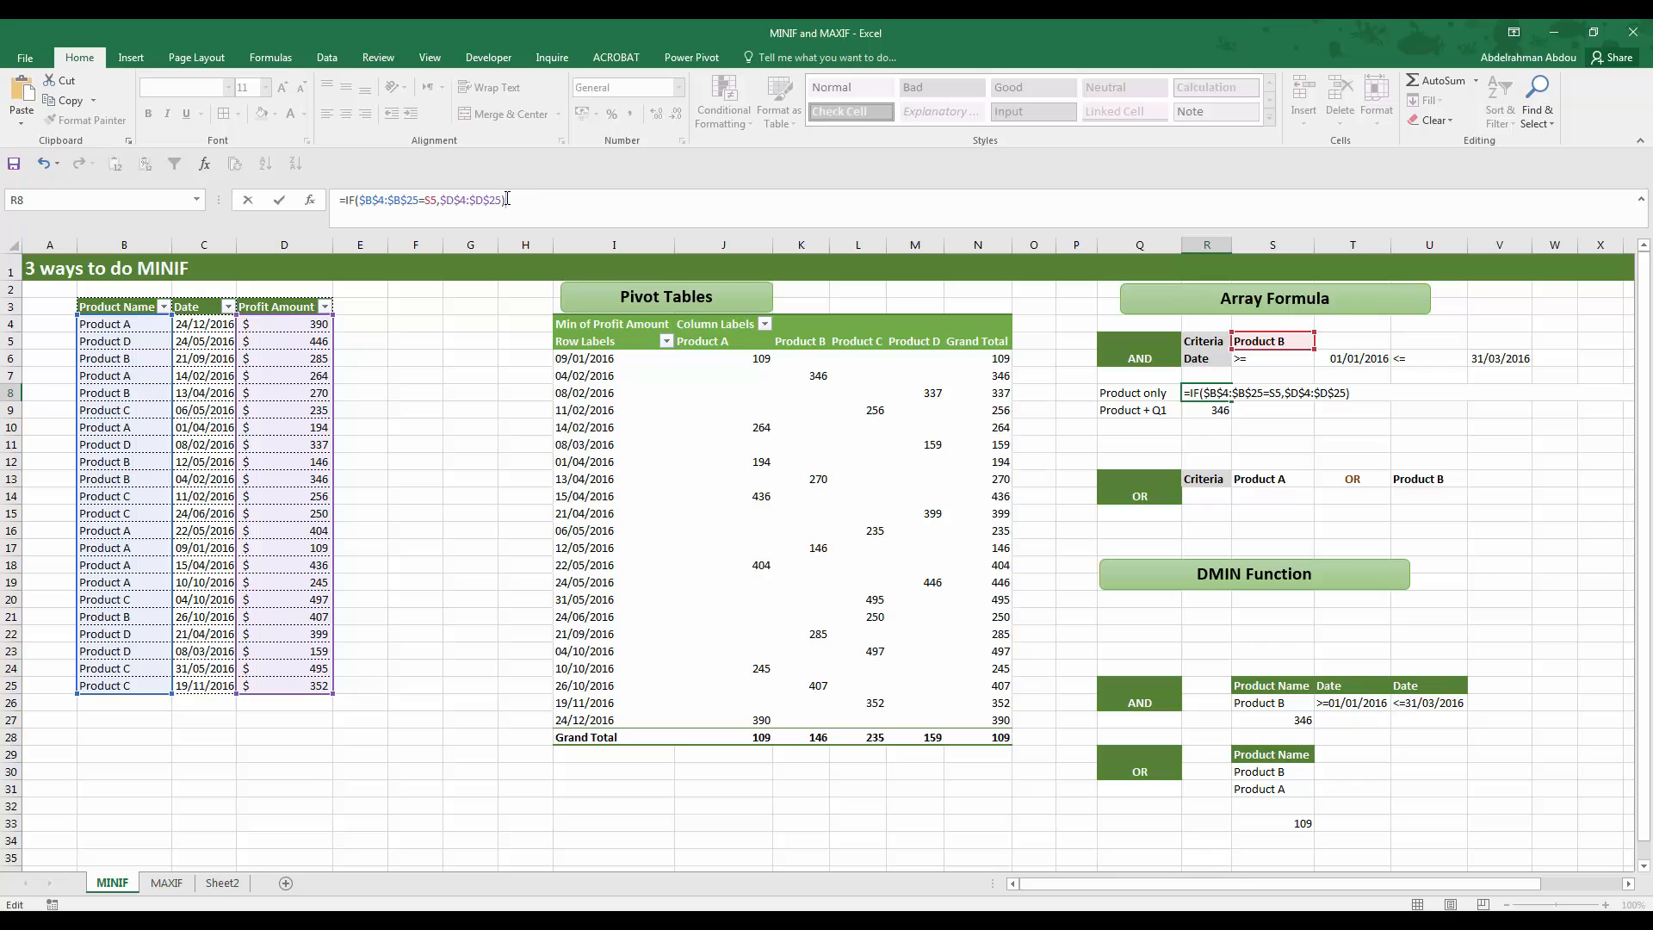
click(344, 200)
text(MIN()
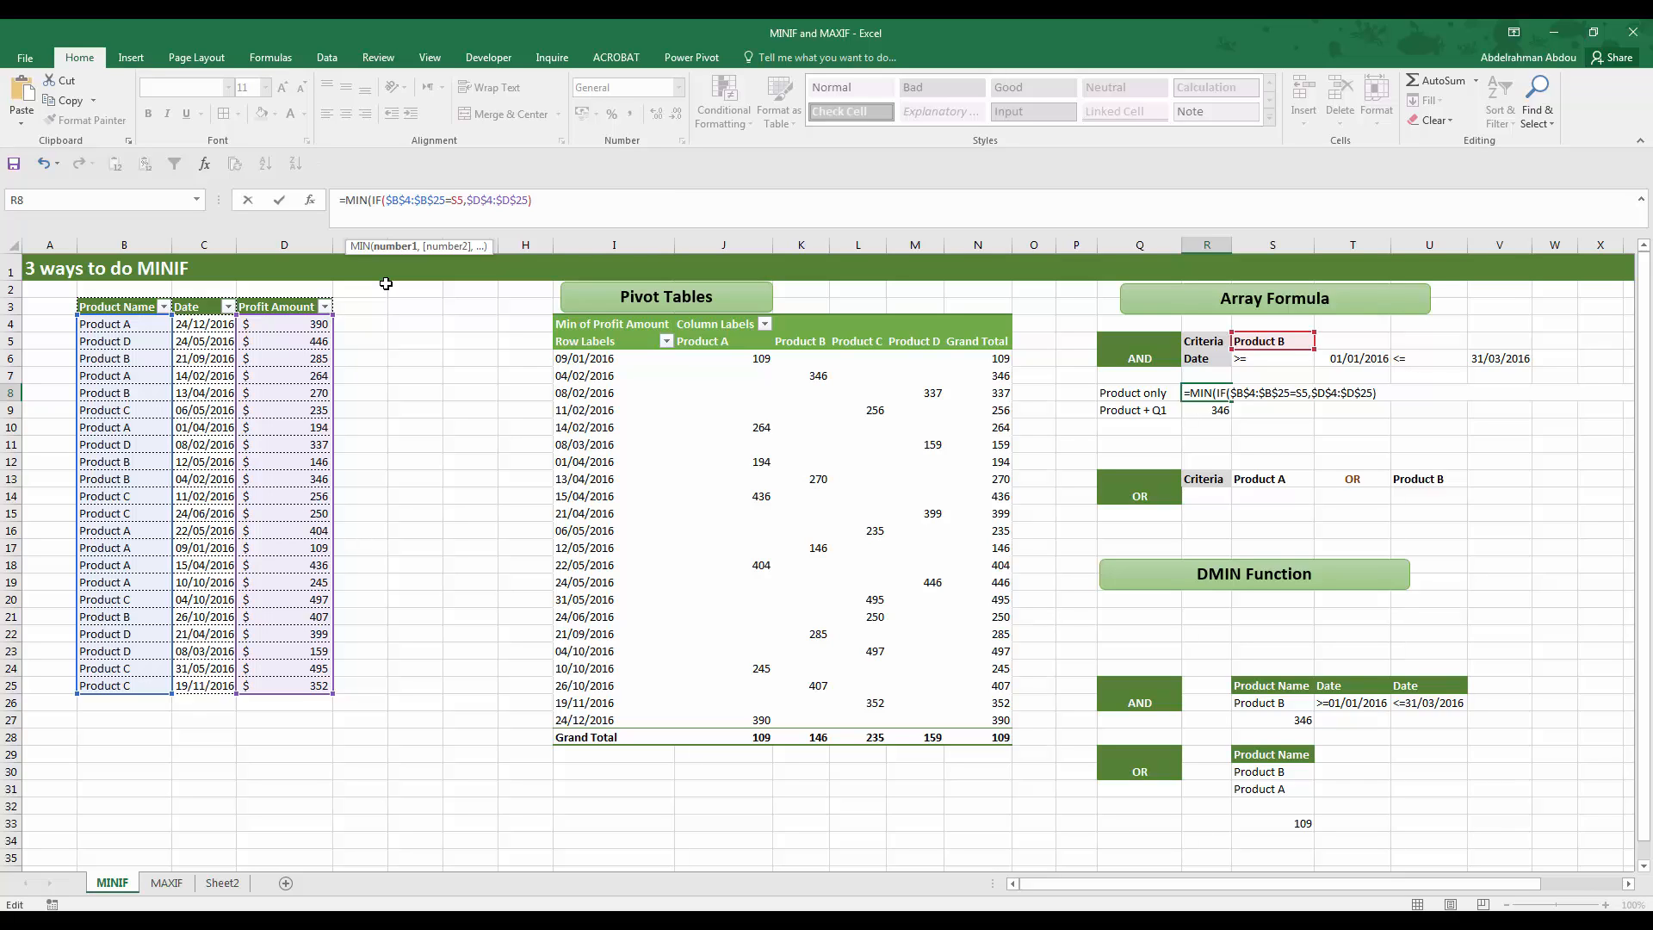
key(End)
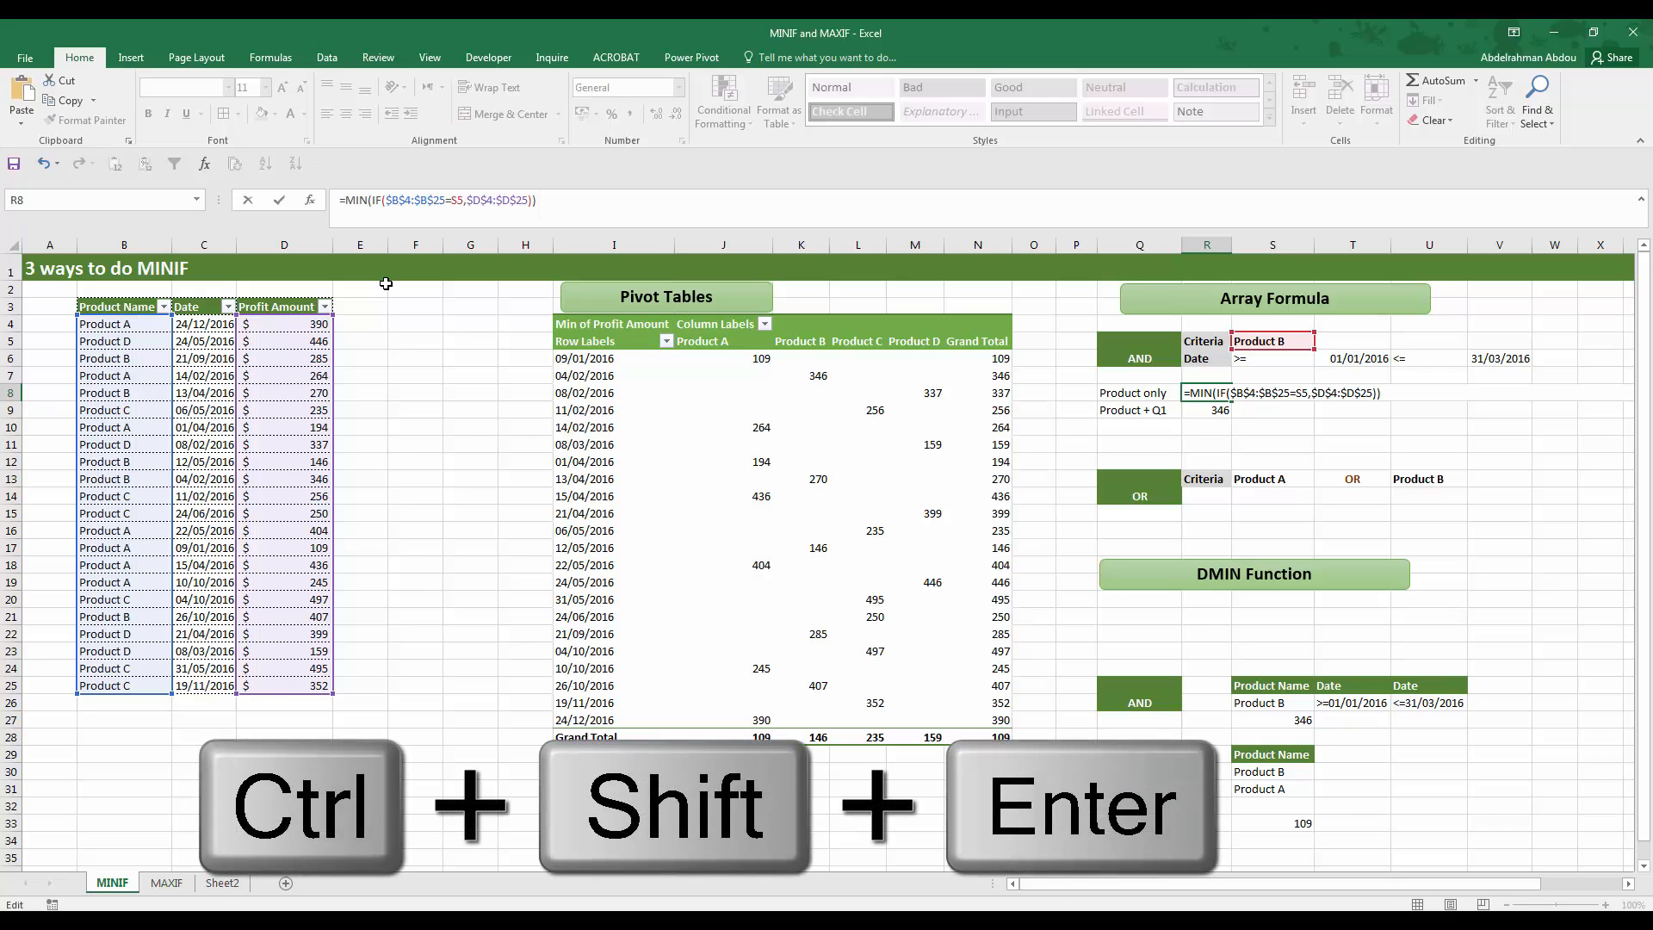
key(ctrl+shift+Return)
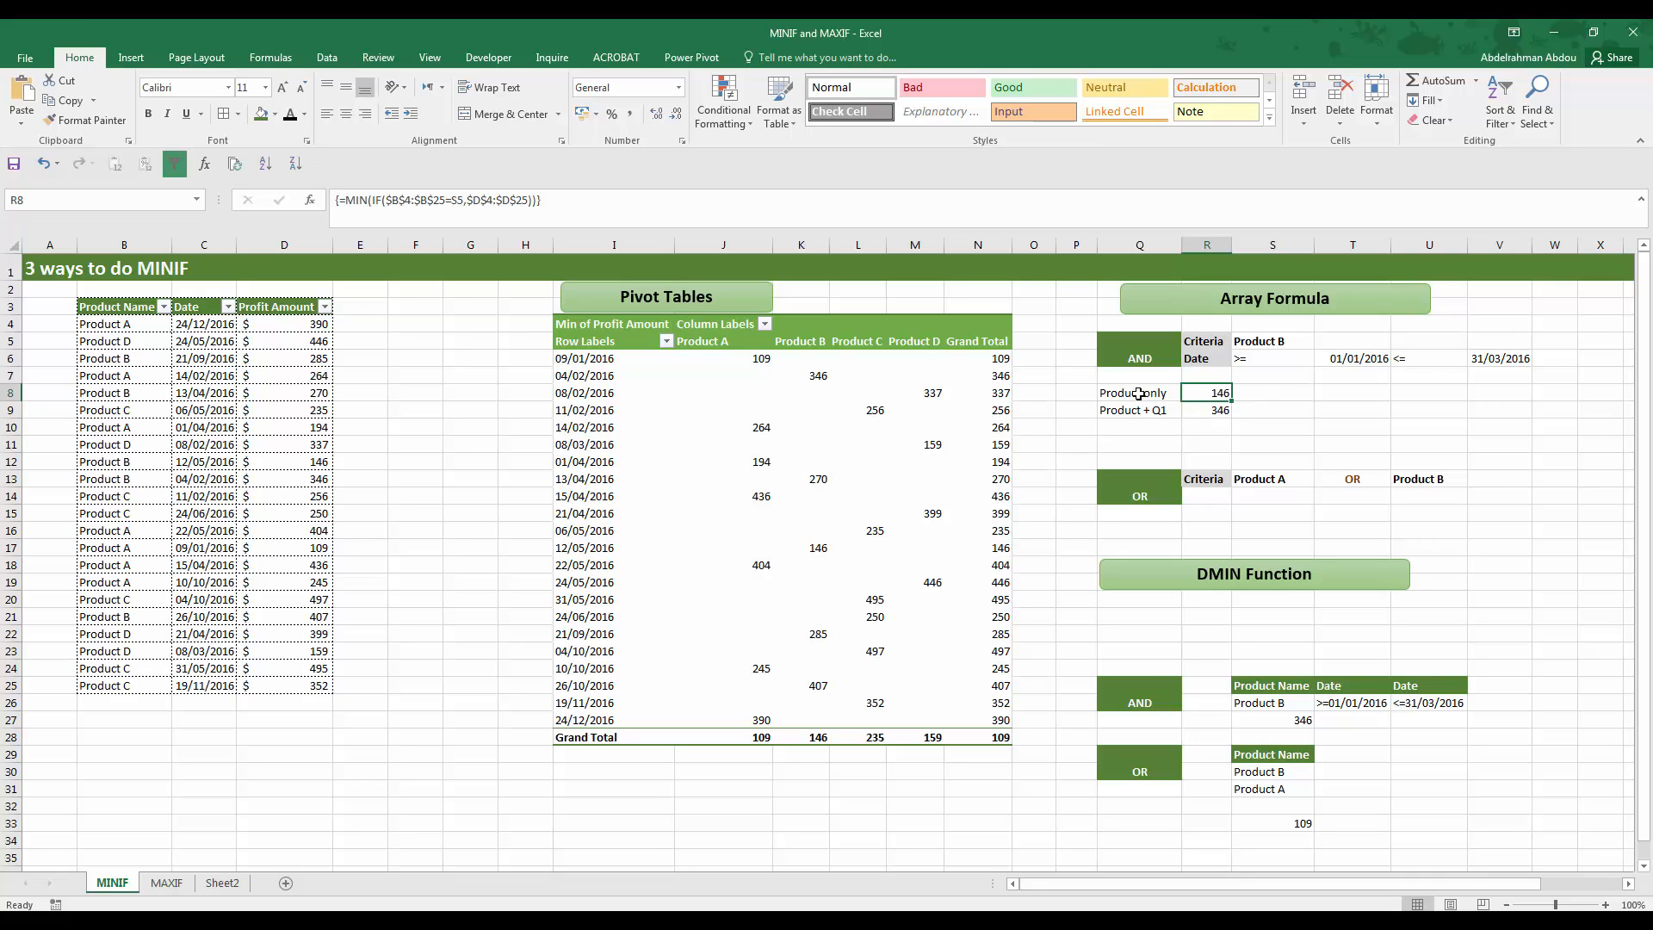
Remove Date from the pivot table's rows and move Product Name from columns to rows.
click(723, 427)
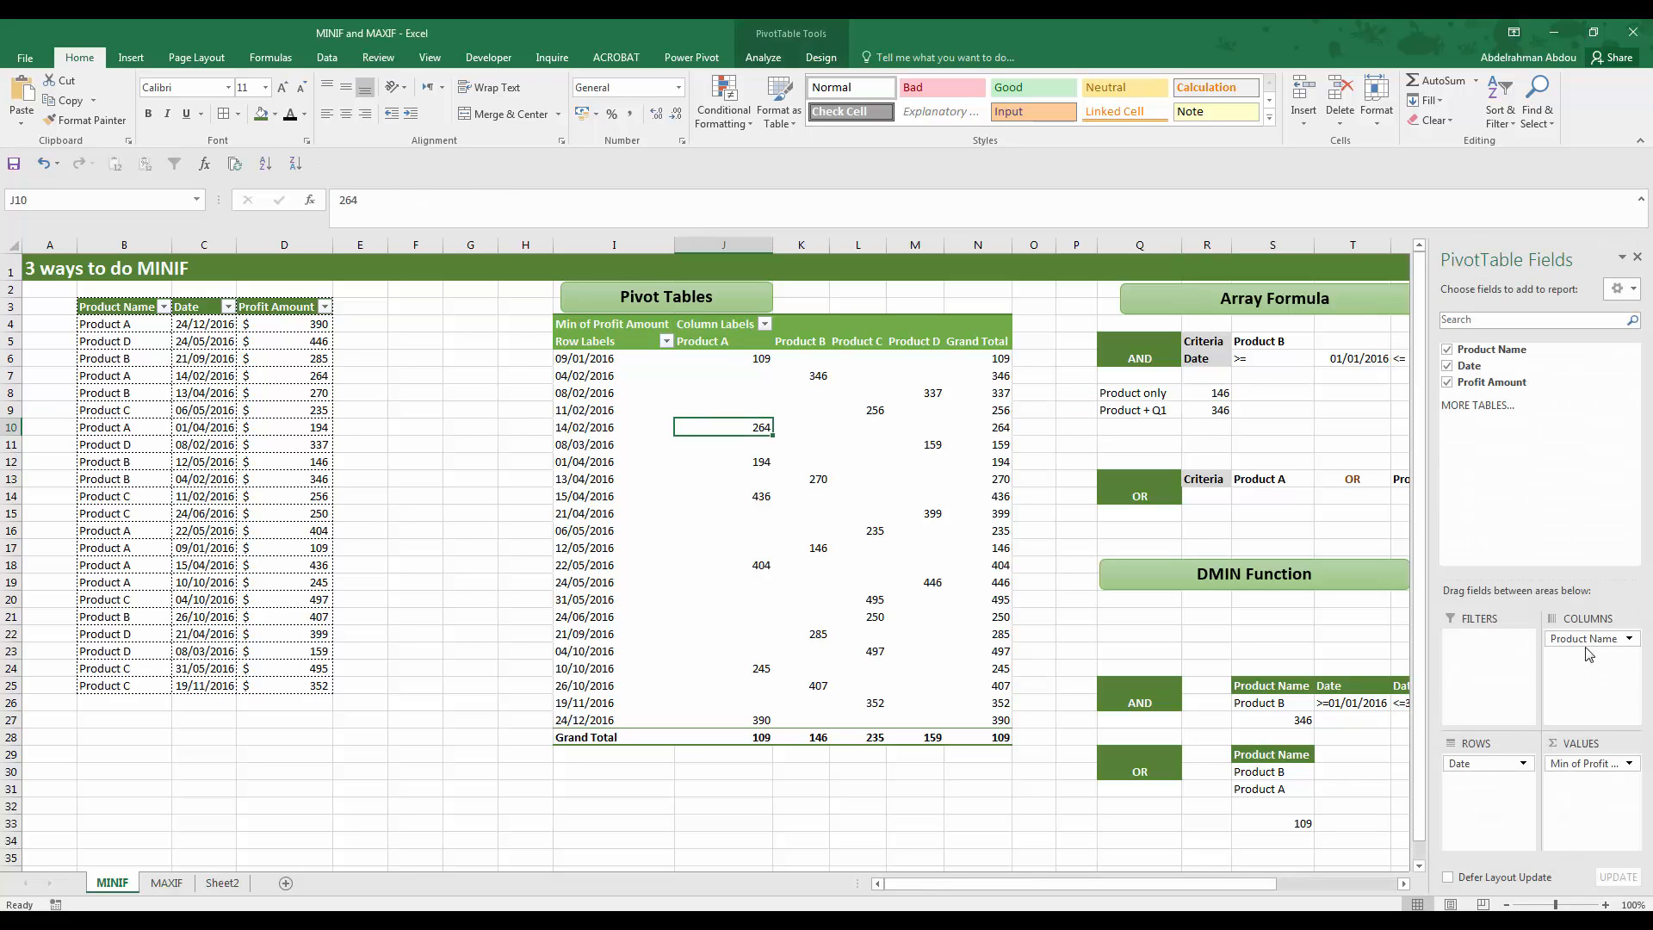
click(1502, 766)
drag(1541, 708, 1546, 701)
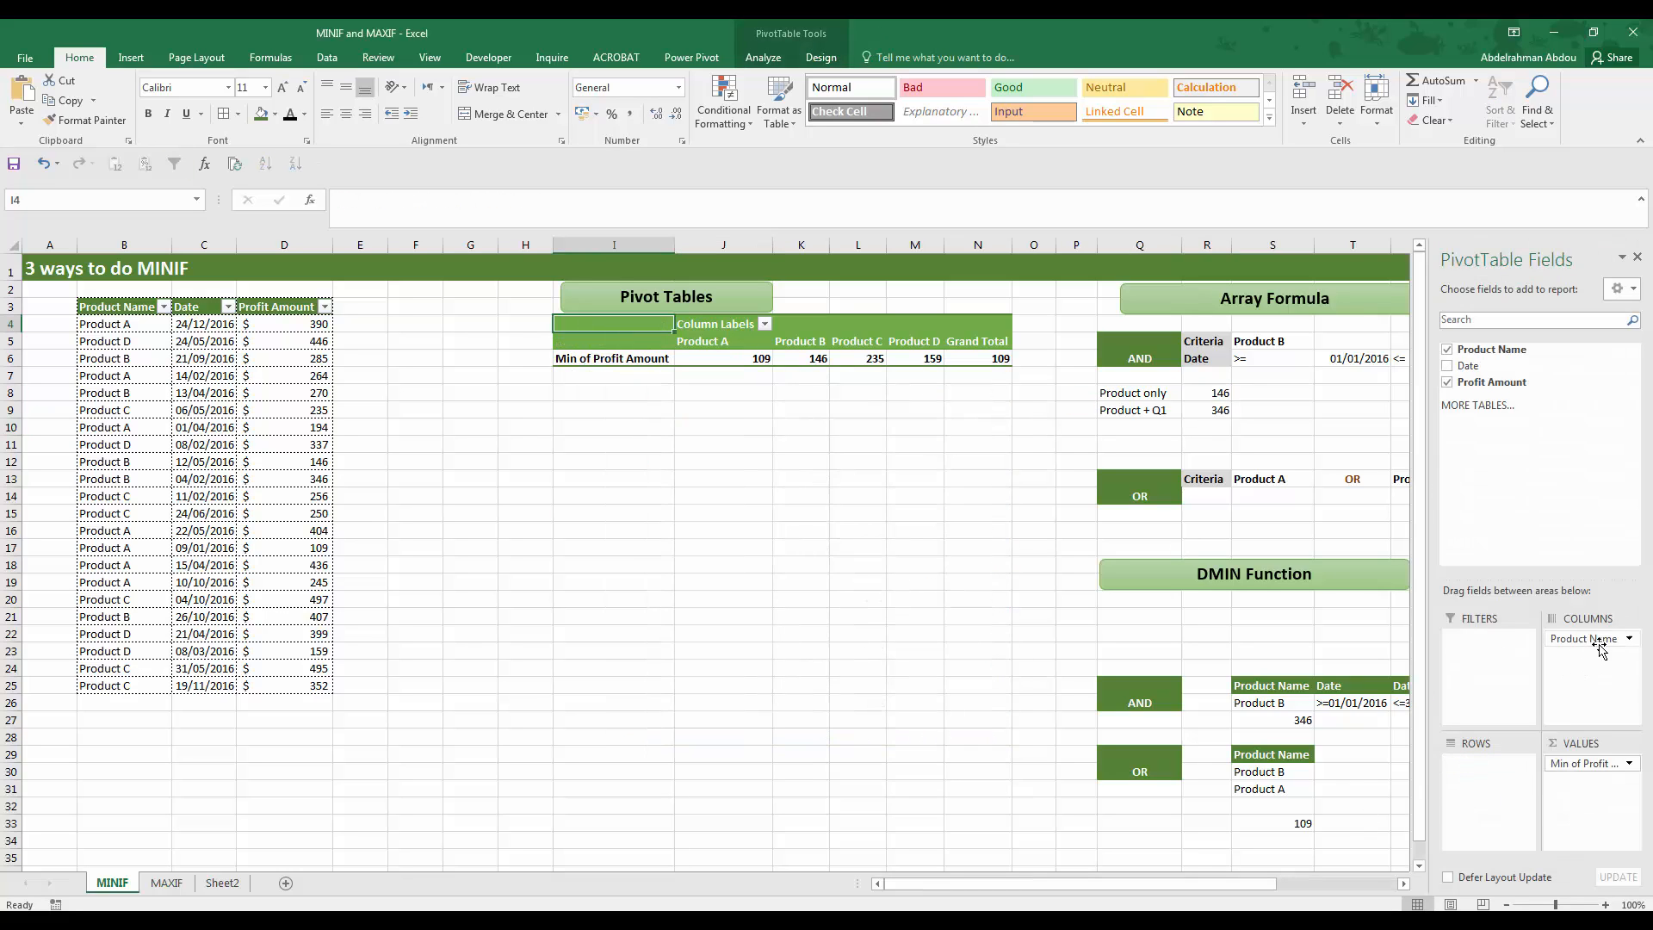
drag(1593, 638, 1480, 766)
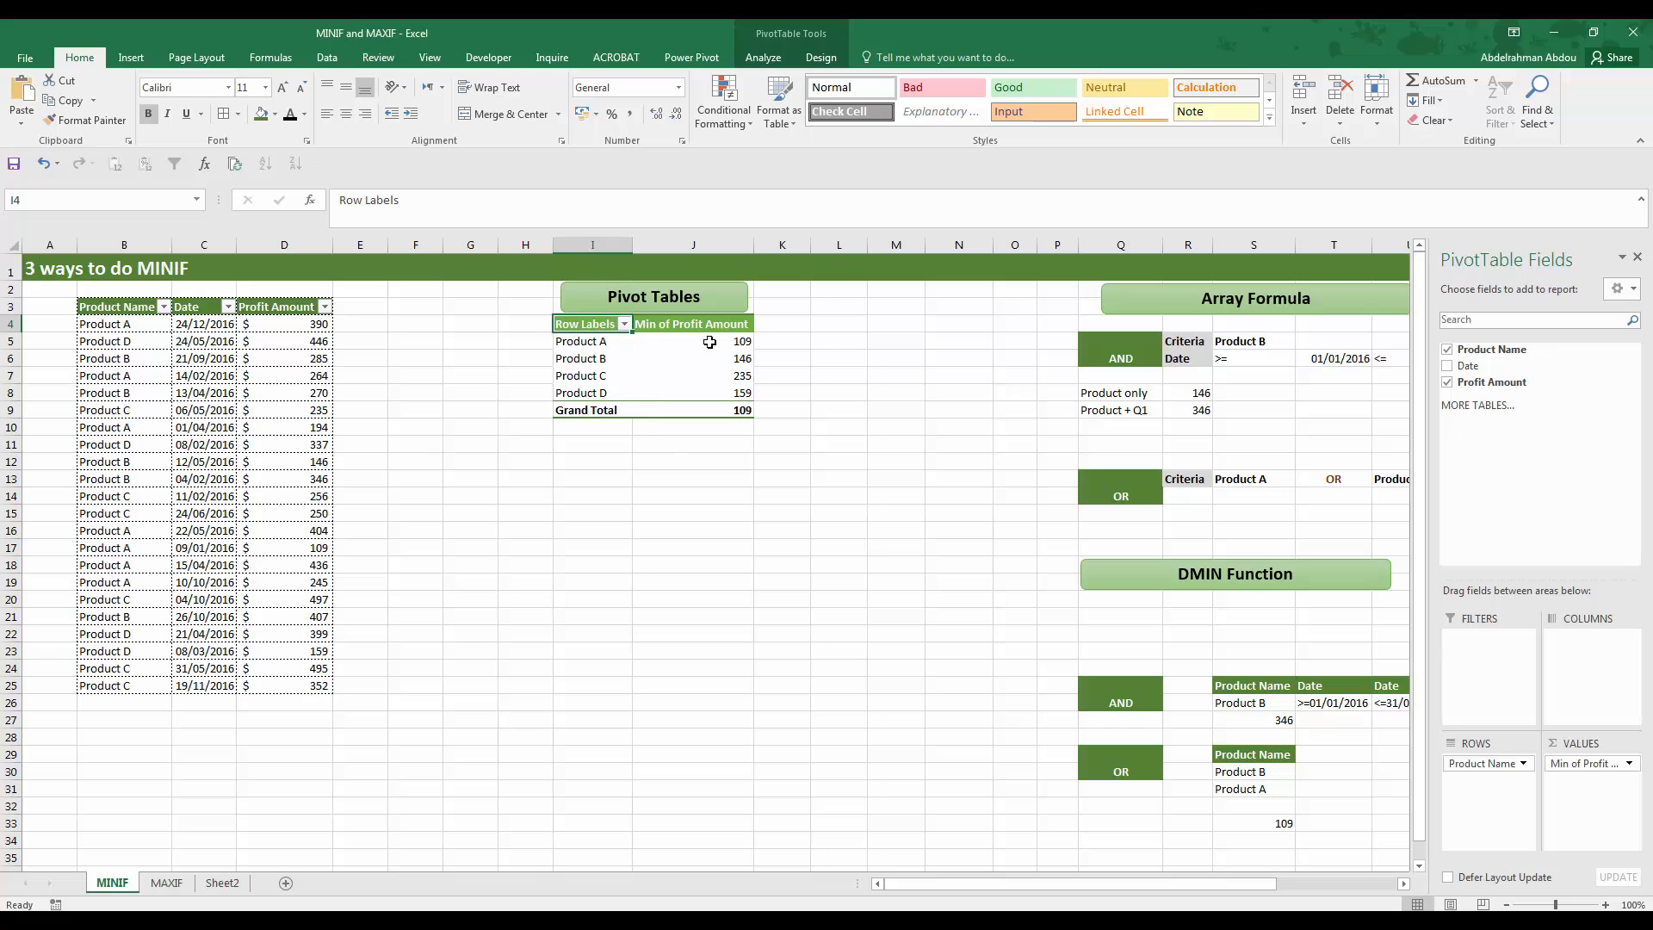
Copy the product-only MIN/IF formula text from R8, keeping R8 as an array formula.
click(729, 360)
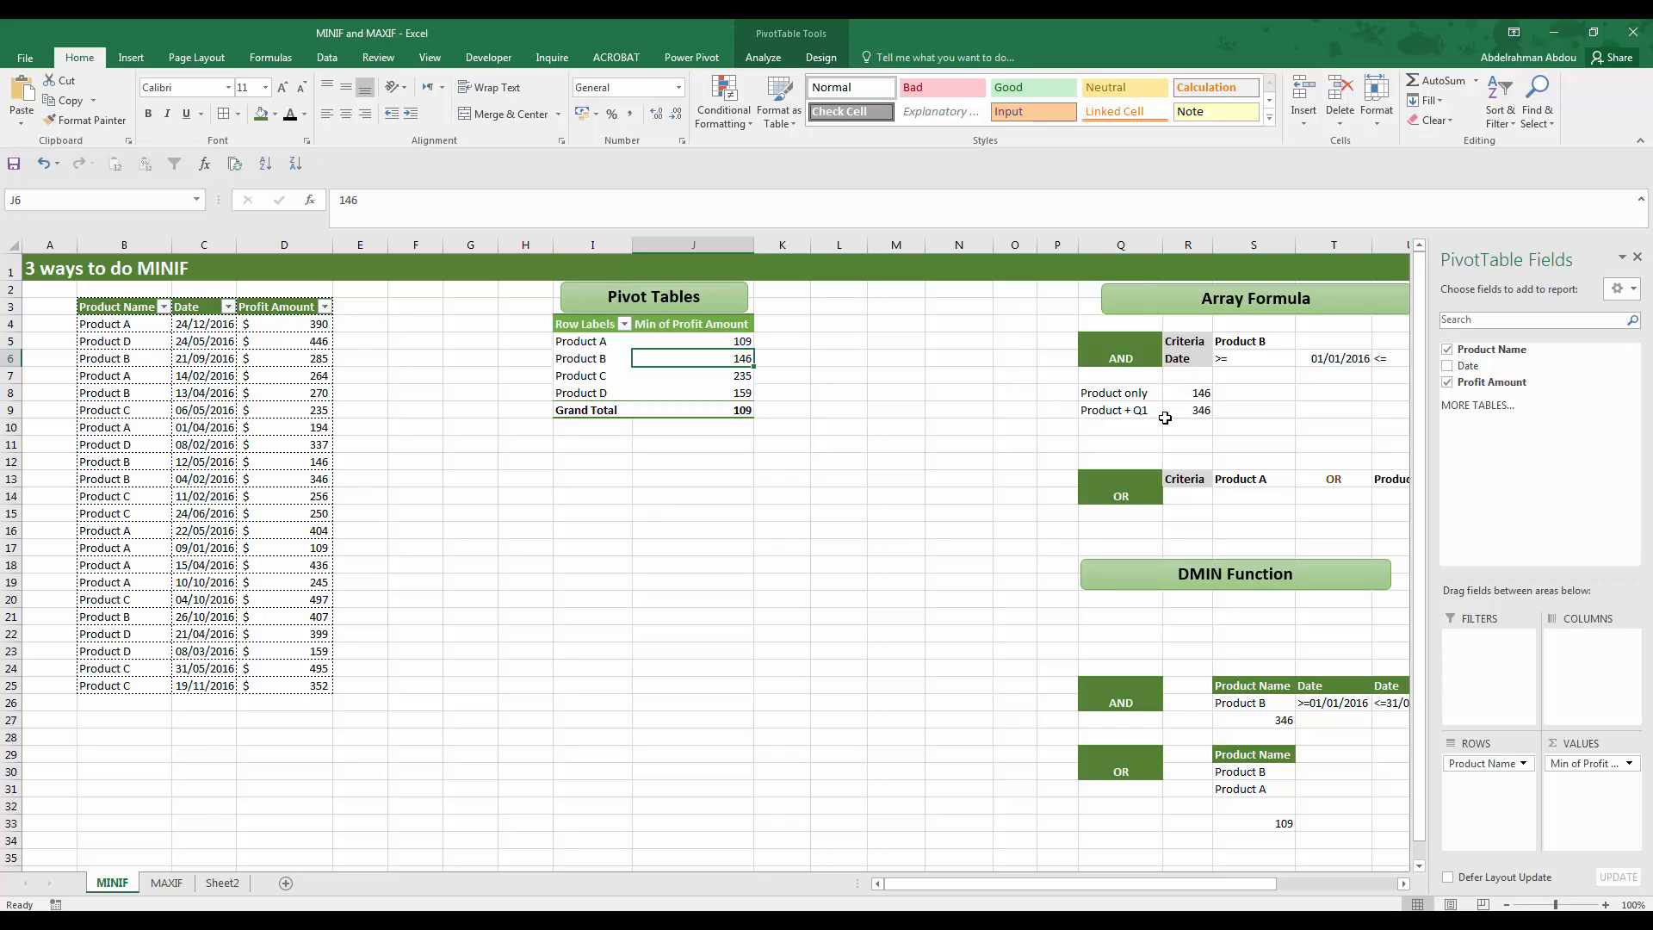
click(1201, 411)
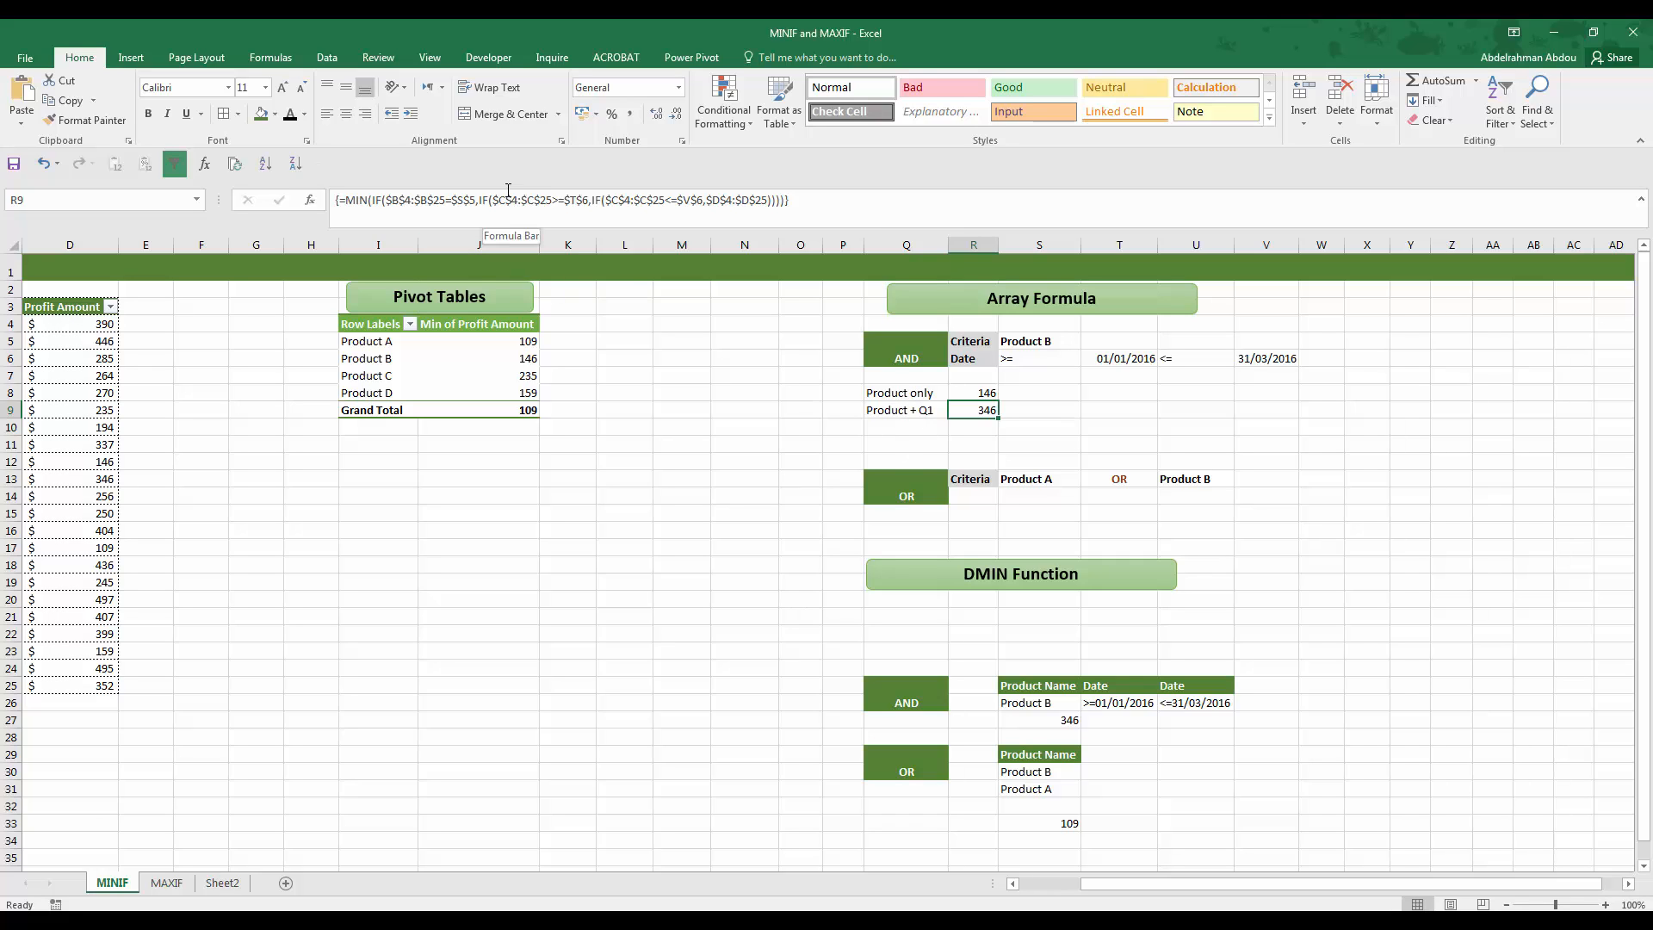
click(973, 392)
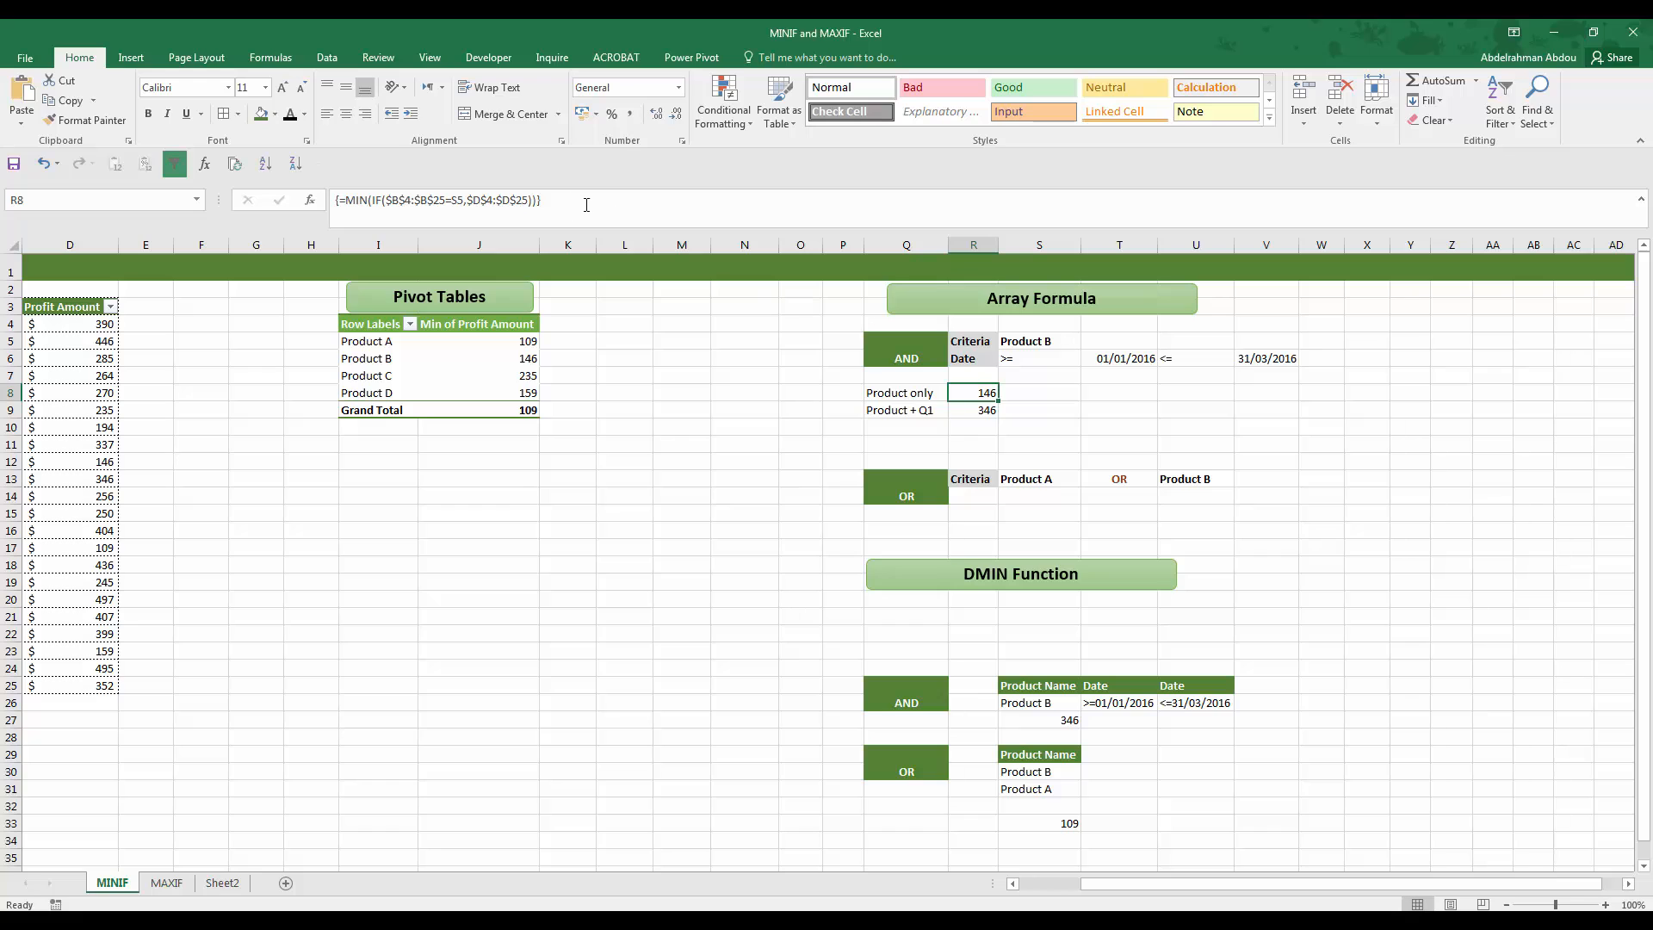
drag(537, 200, 266, 181)
right_click(383, 198)
click(443, 244)
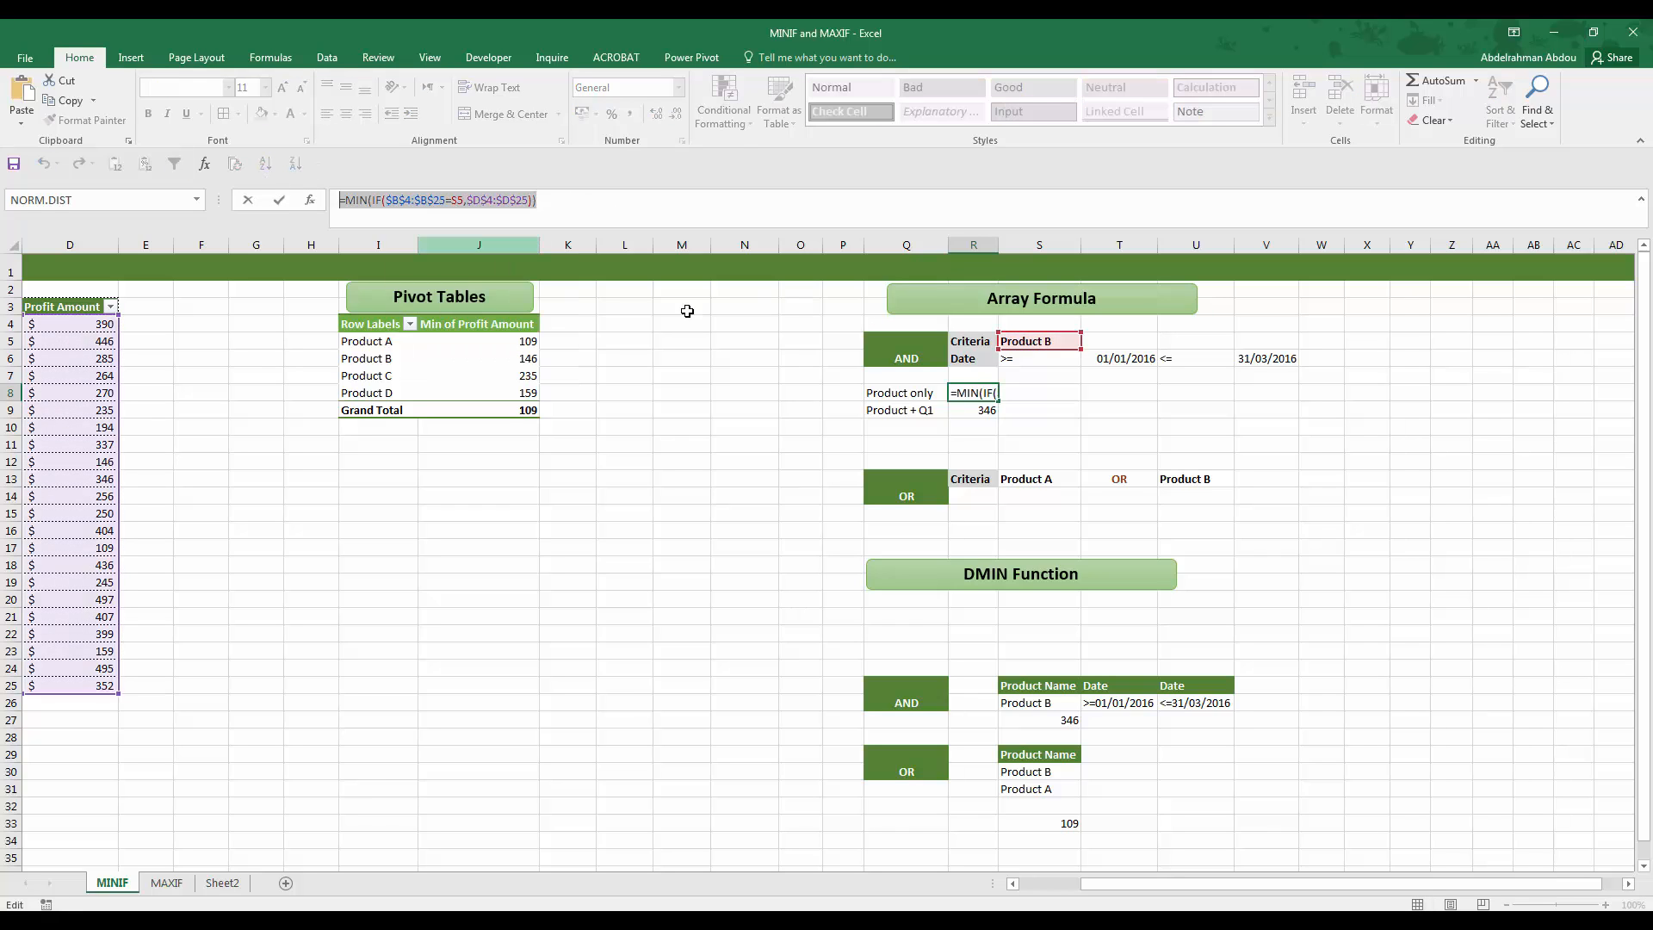
key(ctrl+shift+Return)
Replace the whole formula in R9 with the copied =MIN(IF($B$4:$B$25=S5,$D$4:$D$25)).
click(961, 418)
key(F2)
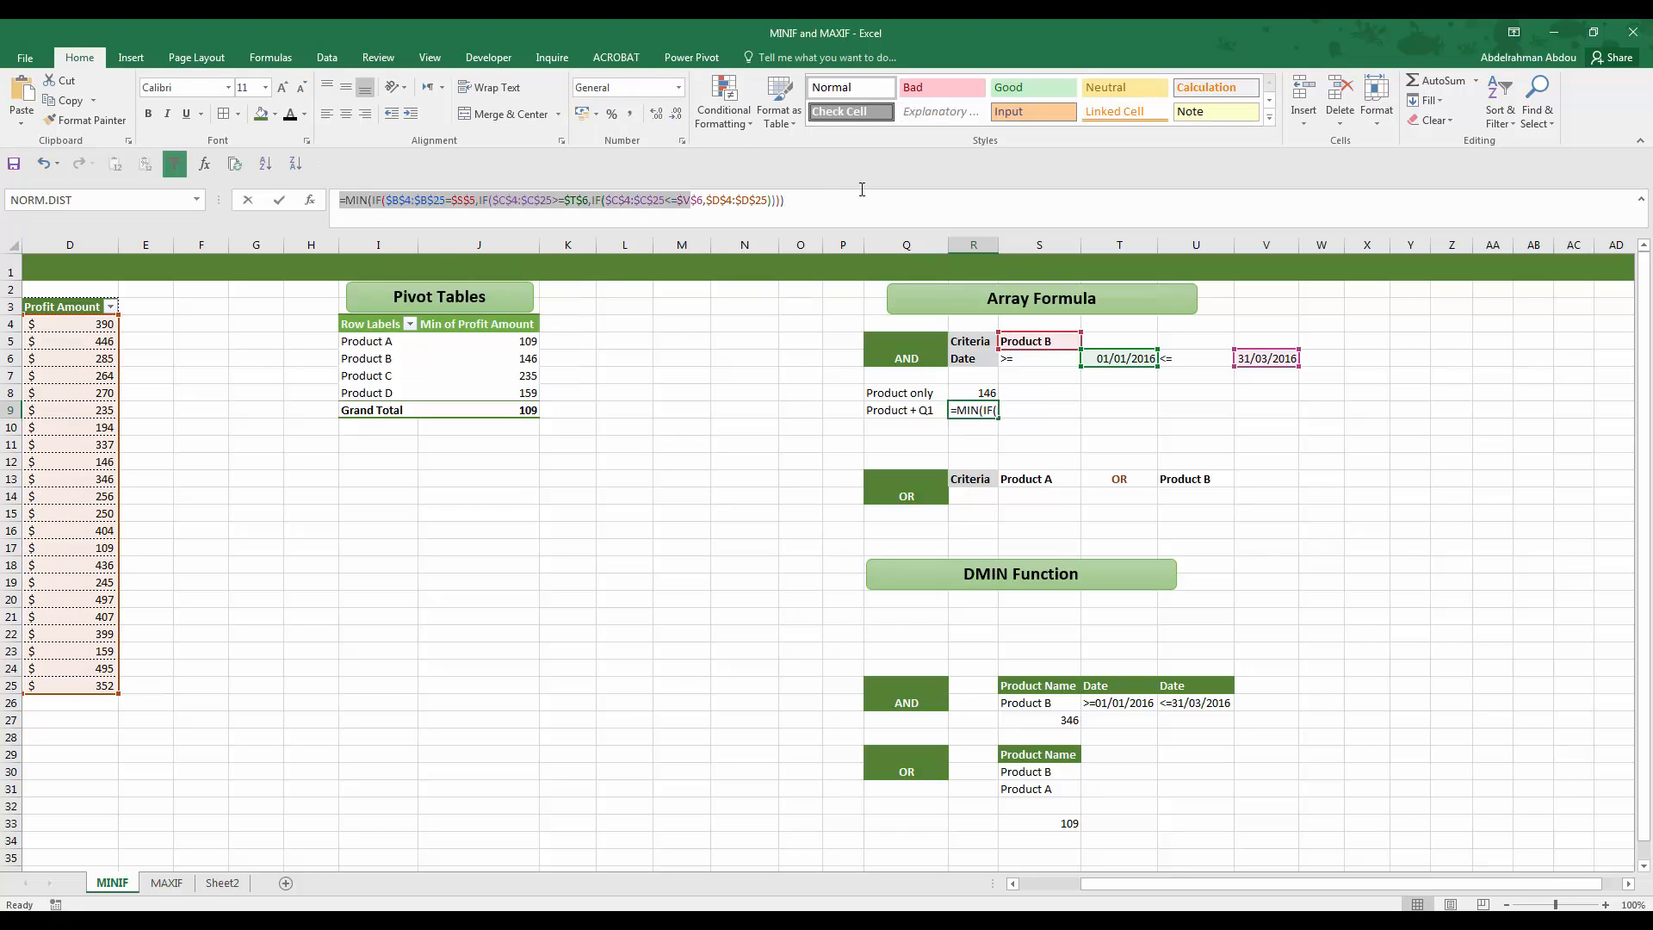
key(ctrl+v)
drag(894, 214, 344, 194)
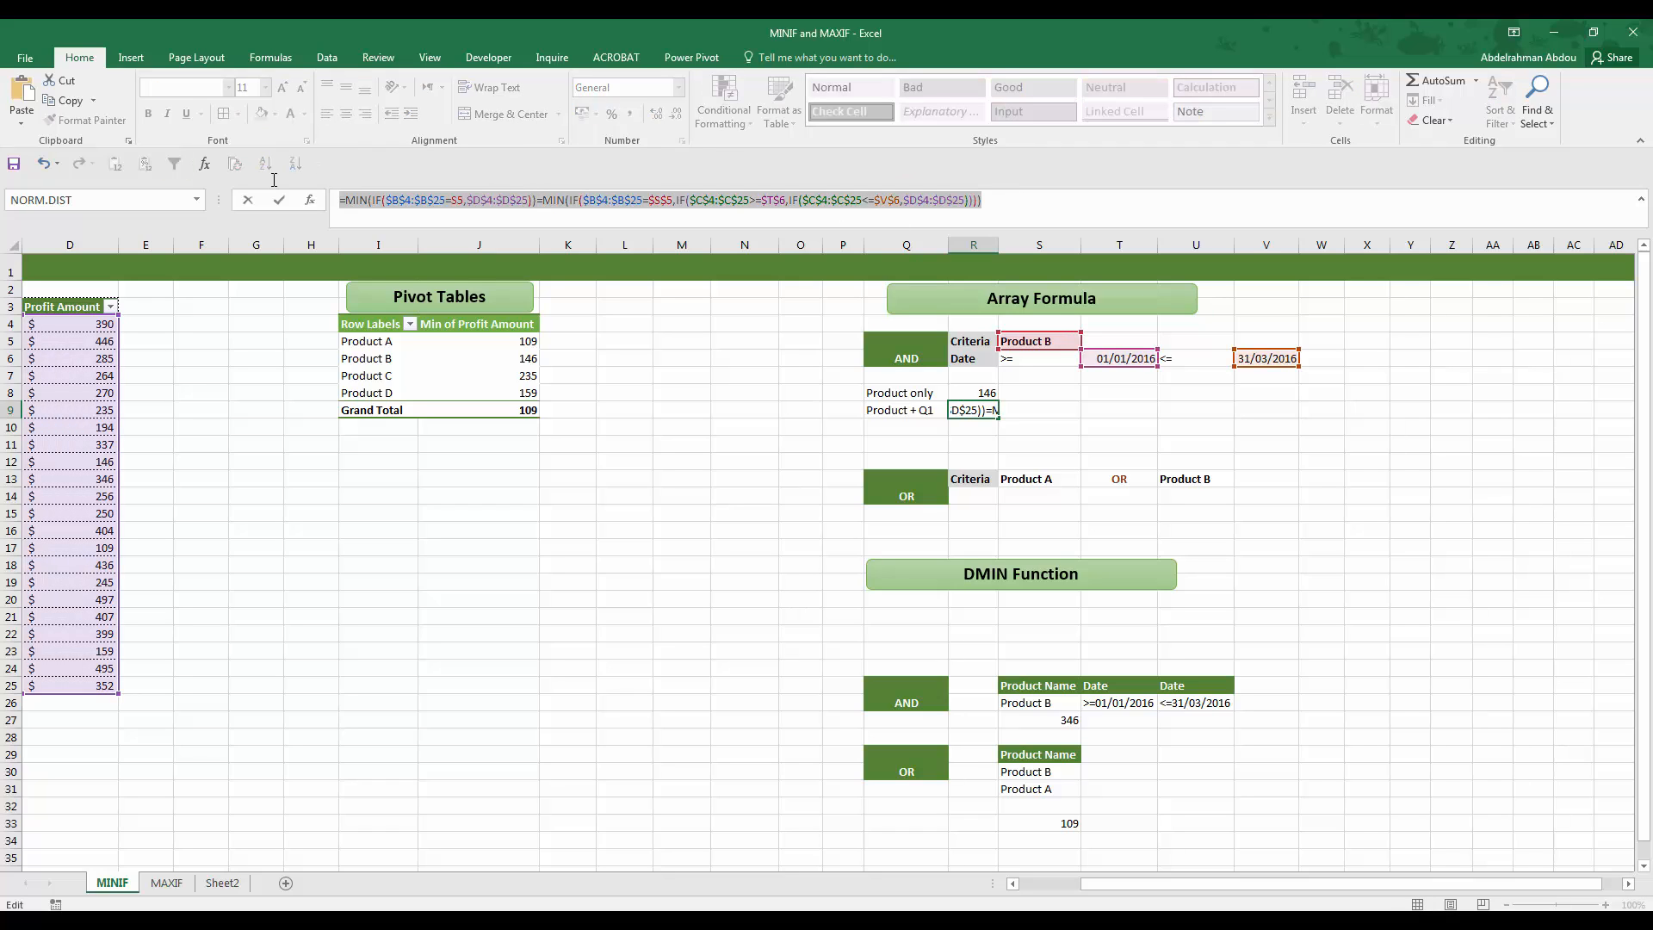
key(ctrl+v)
Nest IF tests $C$4:$C$25>=T6 and $C$4:$C$25<=V6 before $D$4:$D$25 in R9's formula, and enter it as an array formula.
click(455, 201)
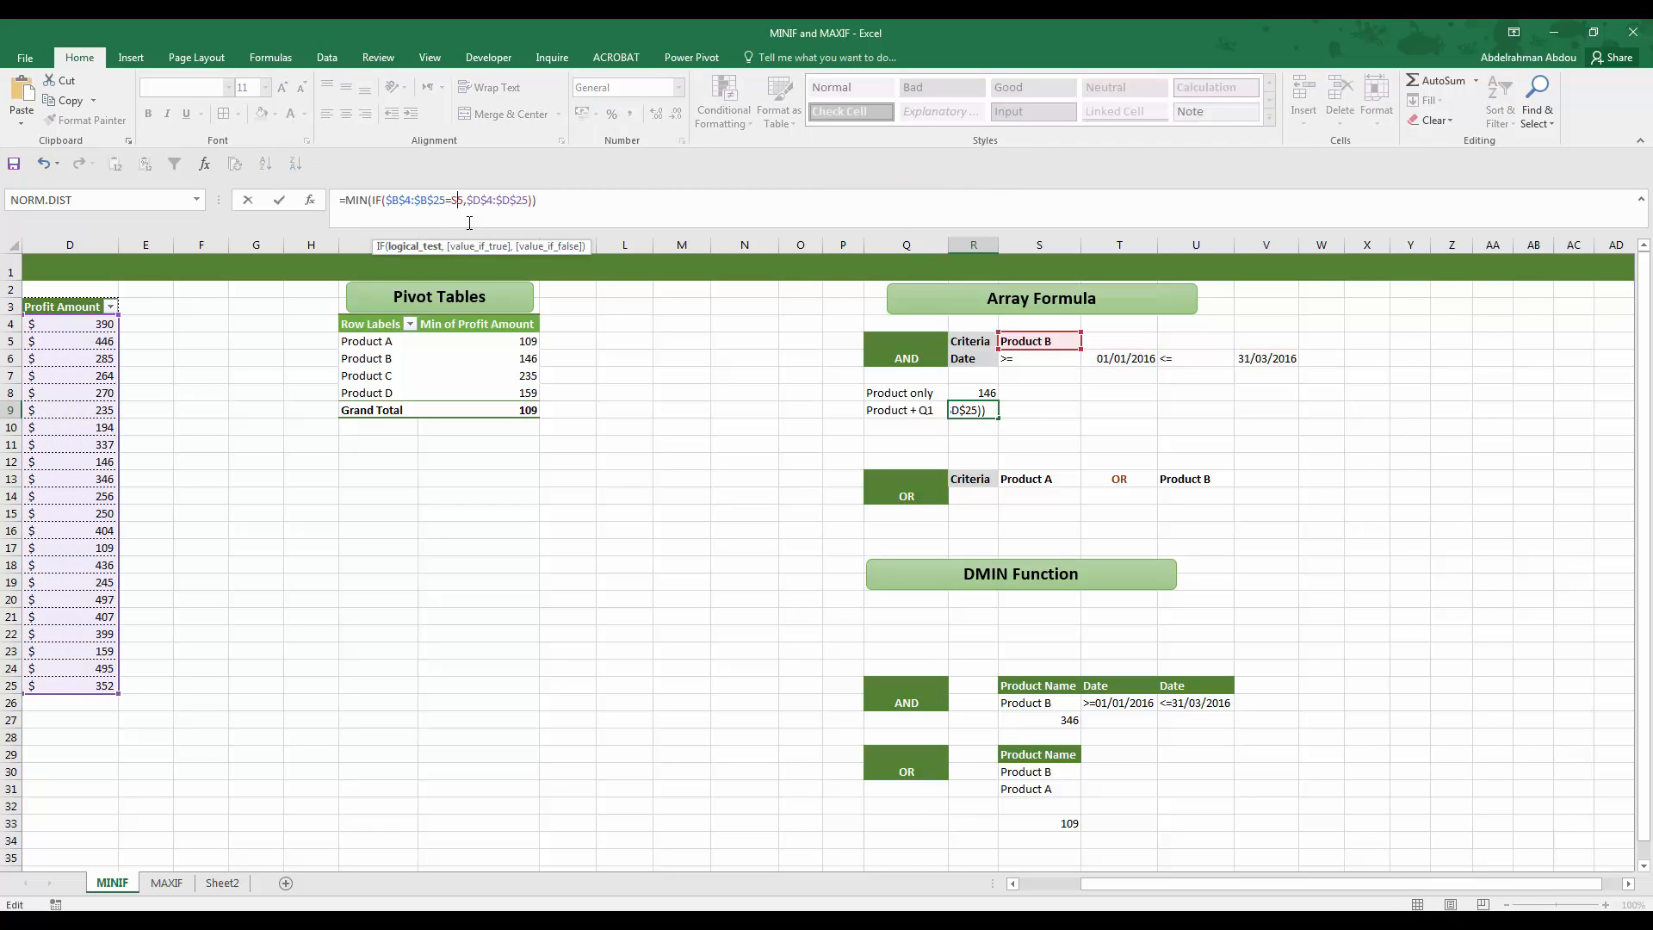
text(,)
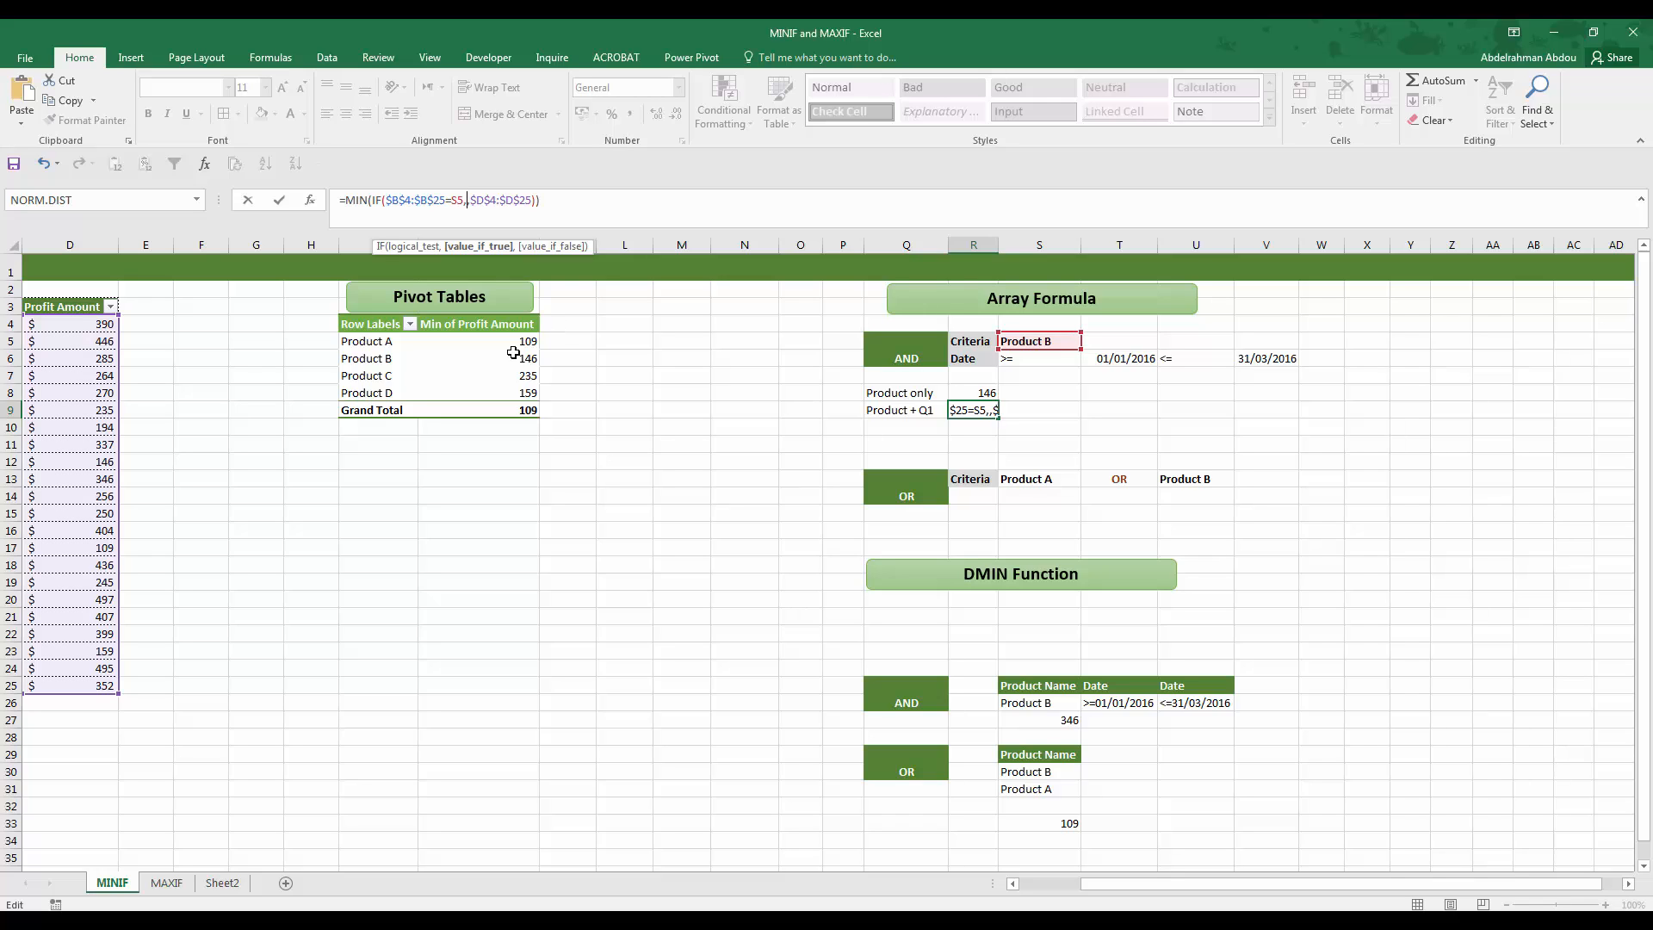
text(IF()
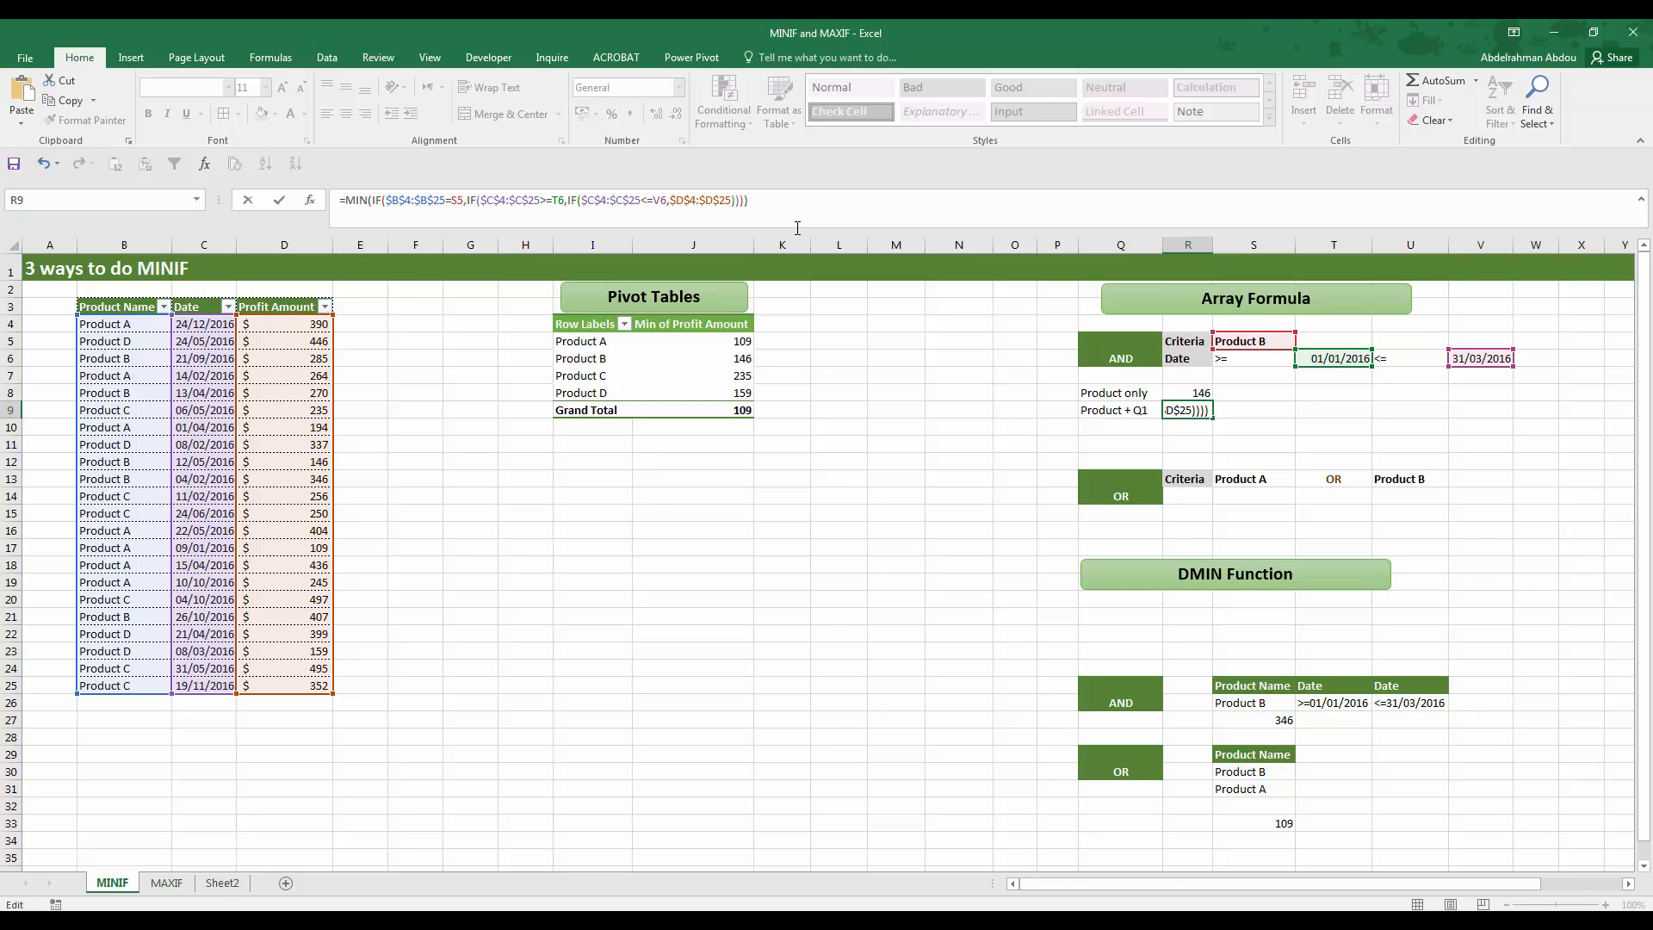
key(ctrl+shift+Return)
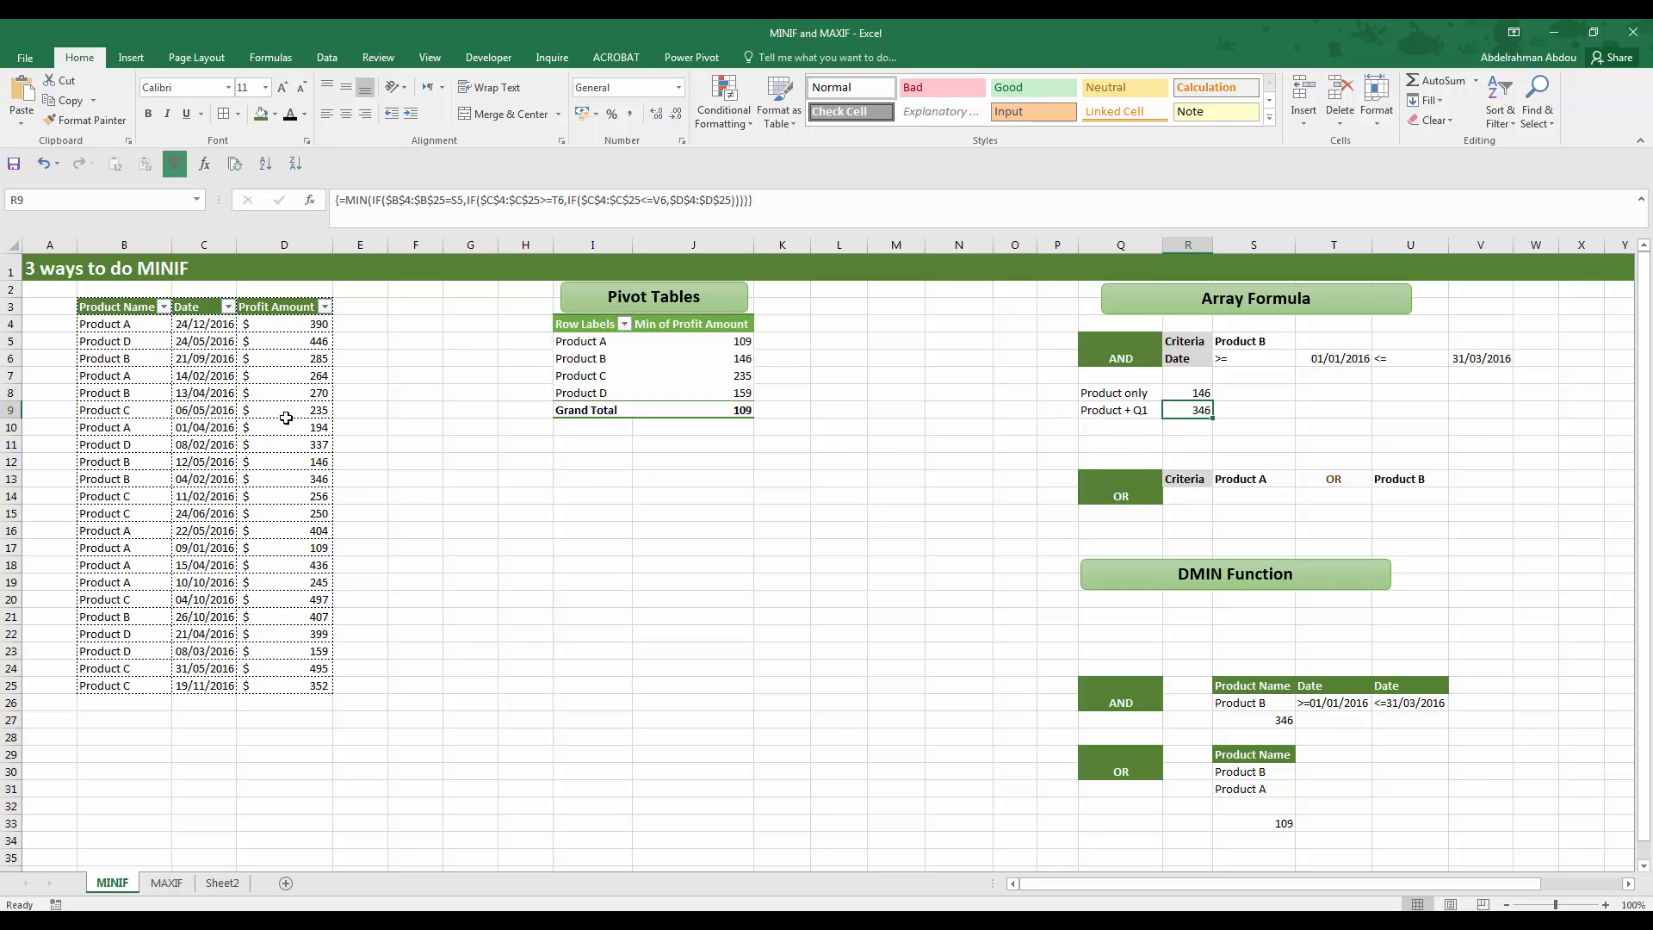
Move Product Name to the pivot table's columns and add Date to its rows, grouped by month.
click(698, 375)
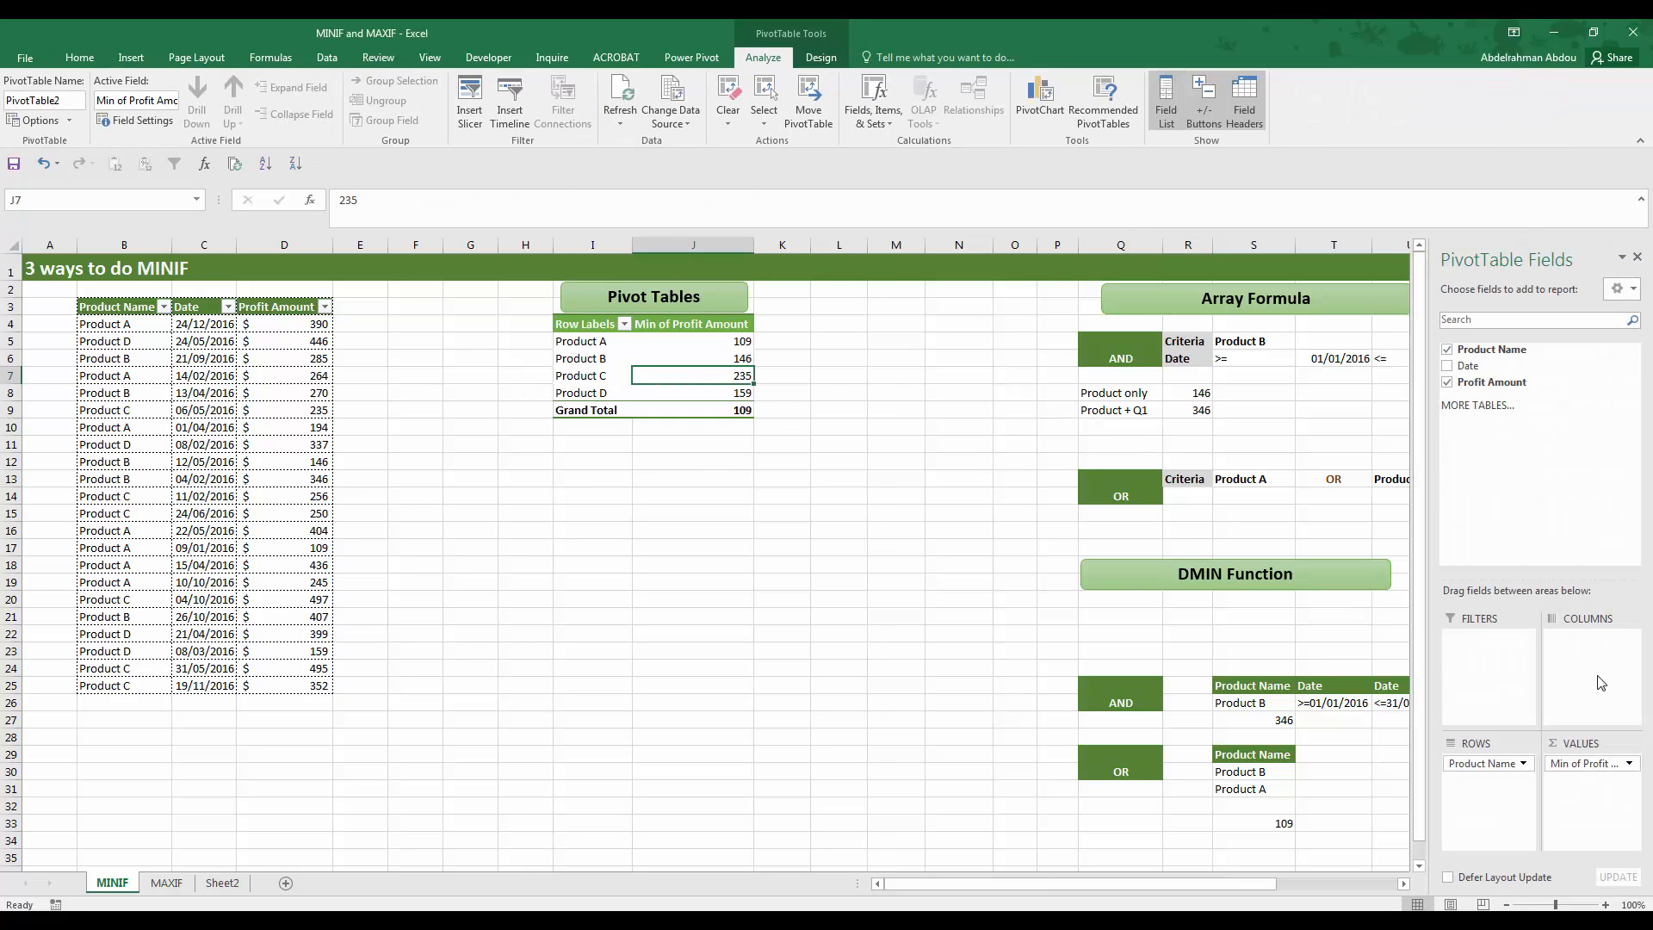
drag(1498, 763, 1507, 776)
drag(1476, 368, 1592, 639)
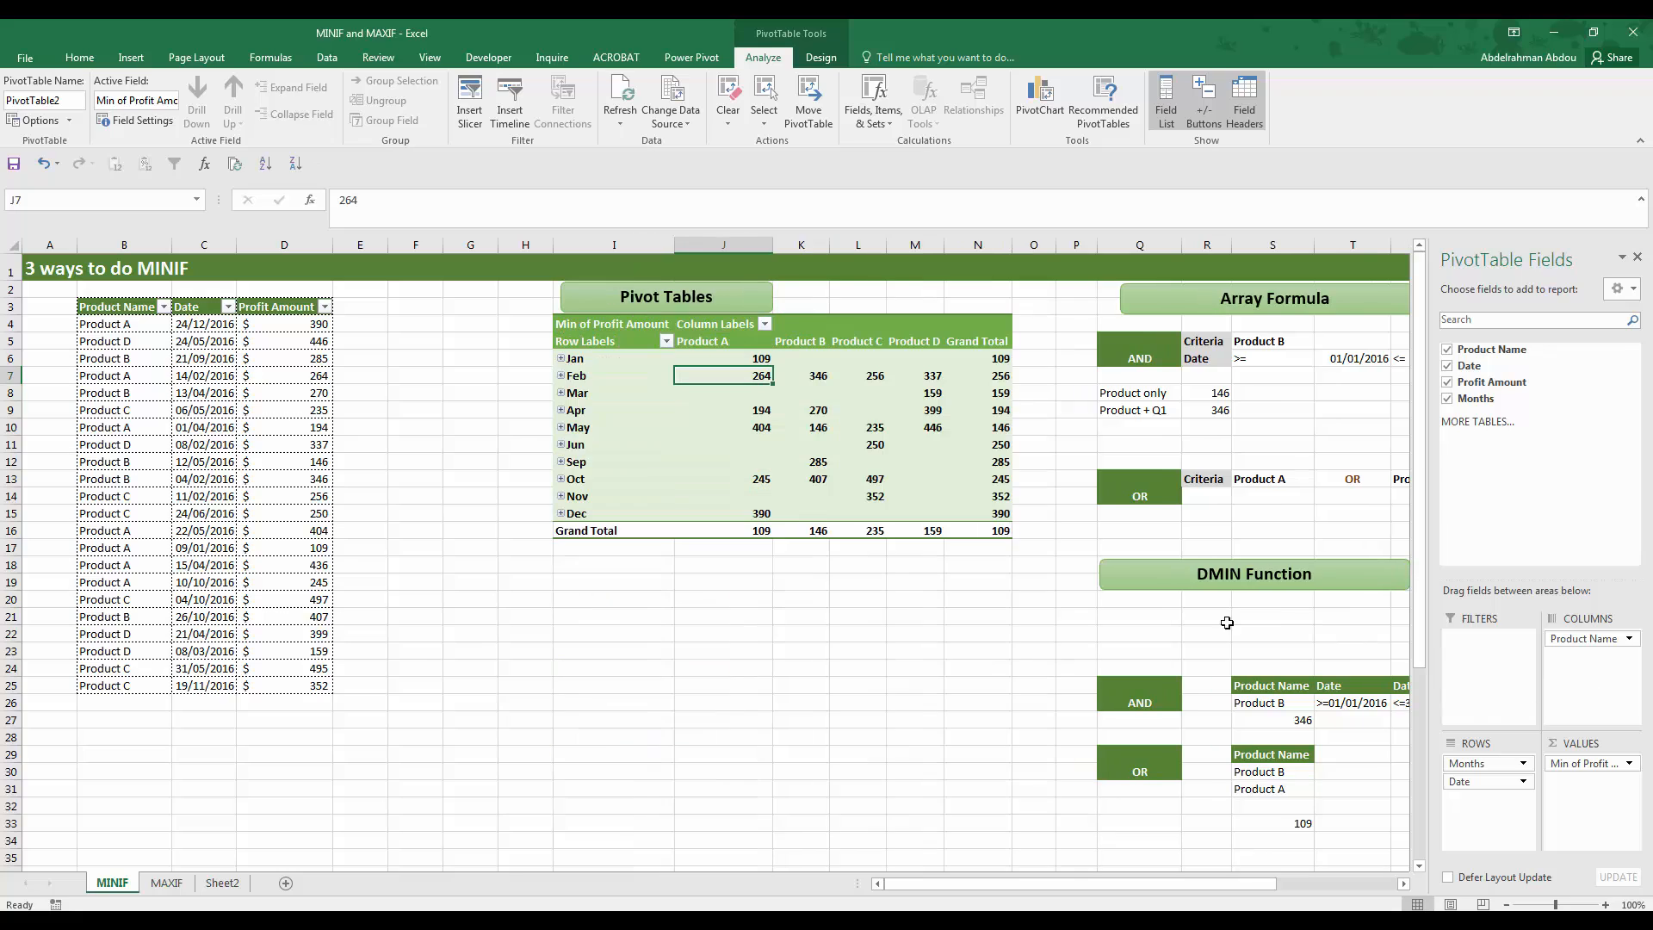
Check the January to March minimum profits for Product A and Product B in the pivot table.
click(687, 414)
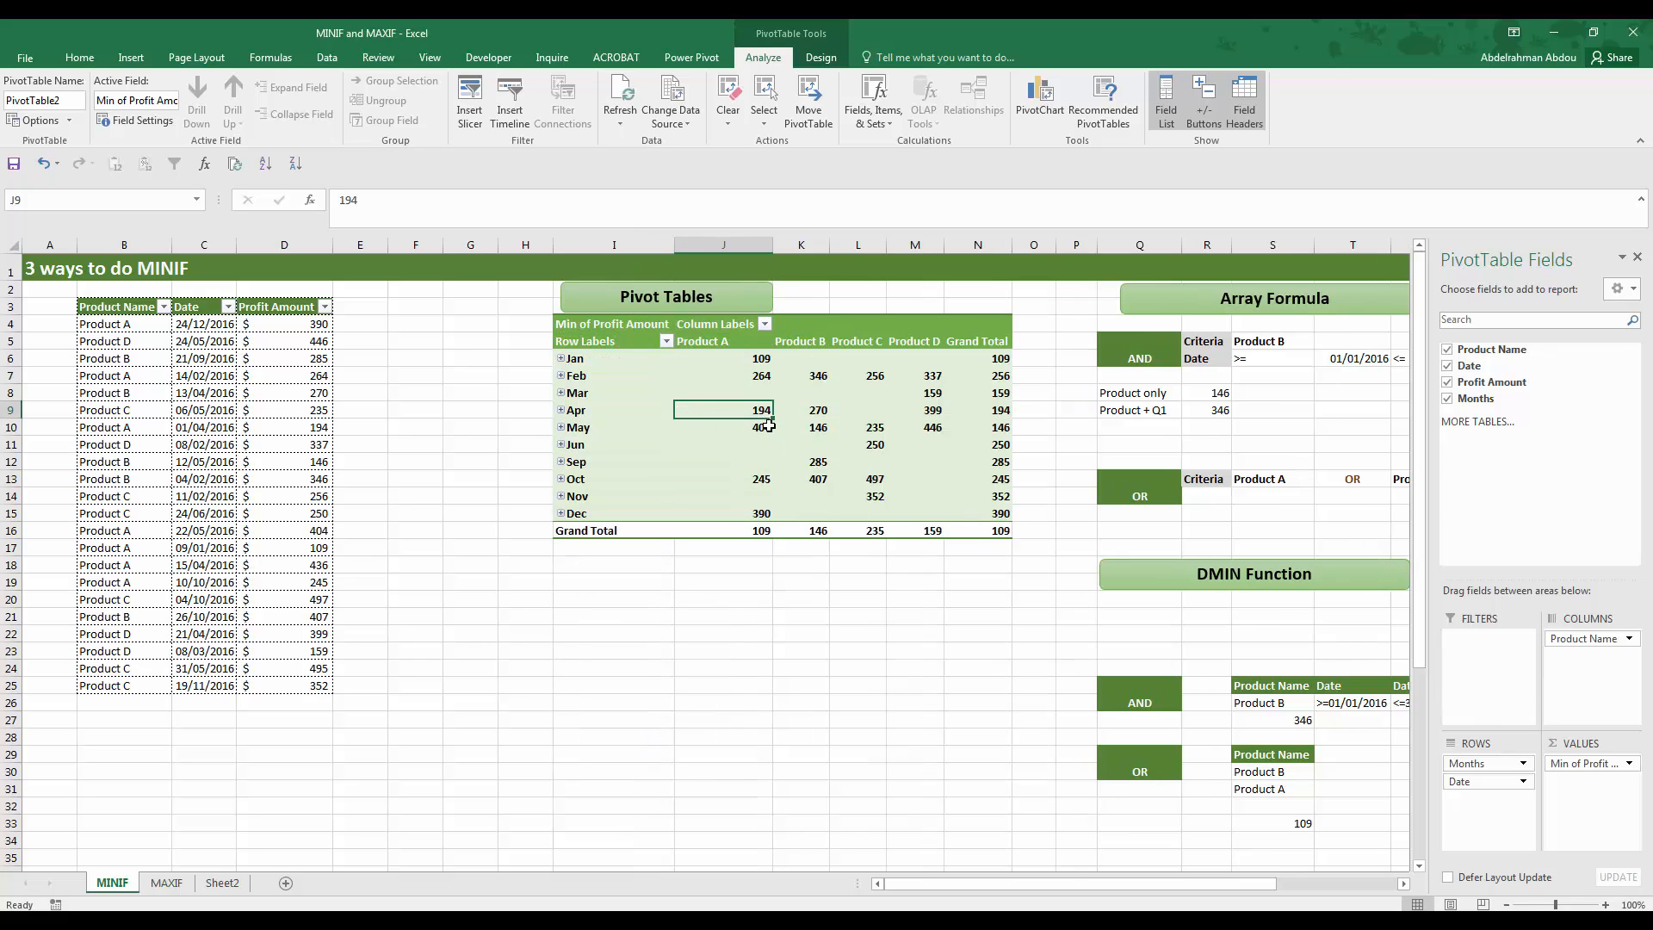
click(744, 354)
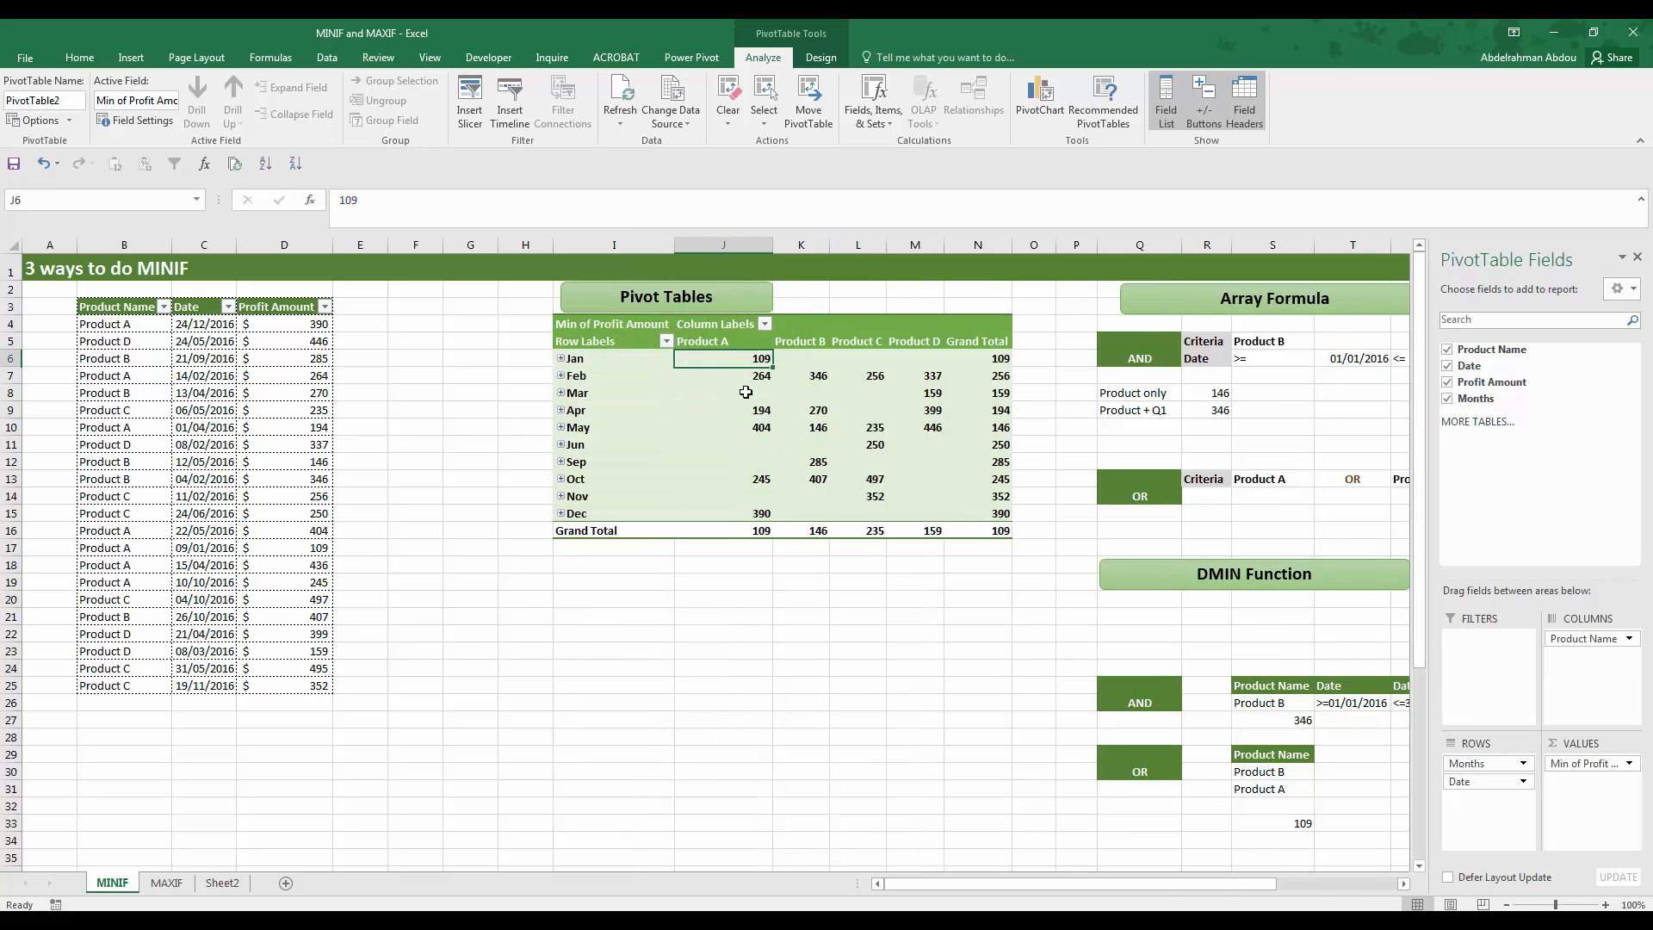
drag(743, 355, 745, 391)
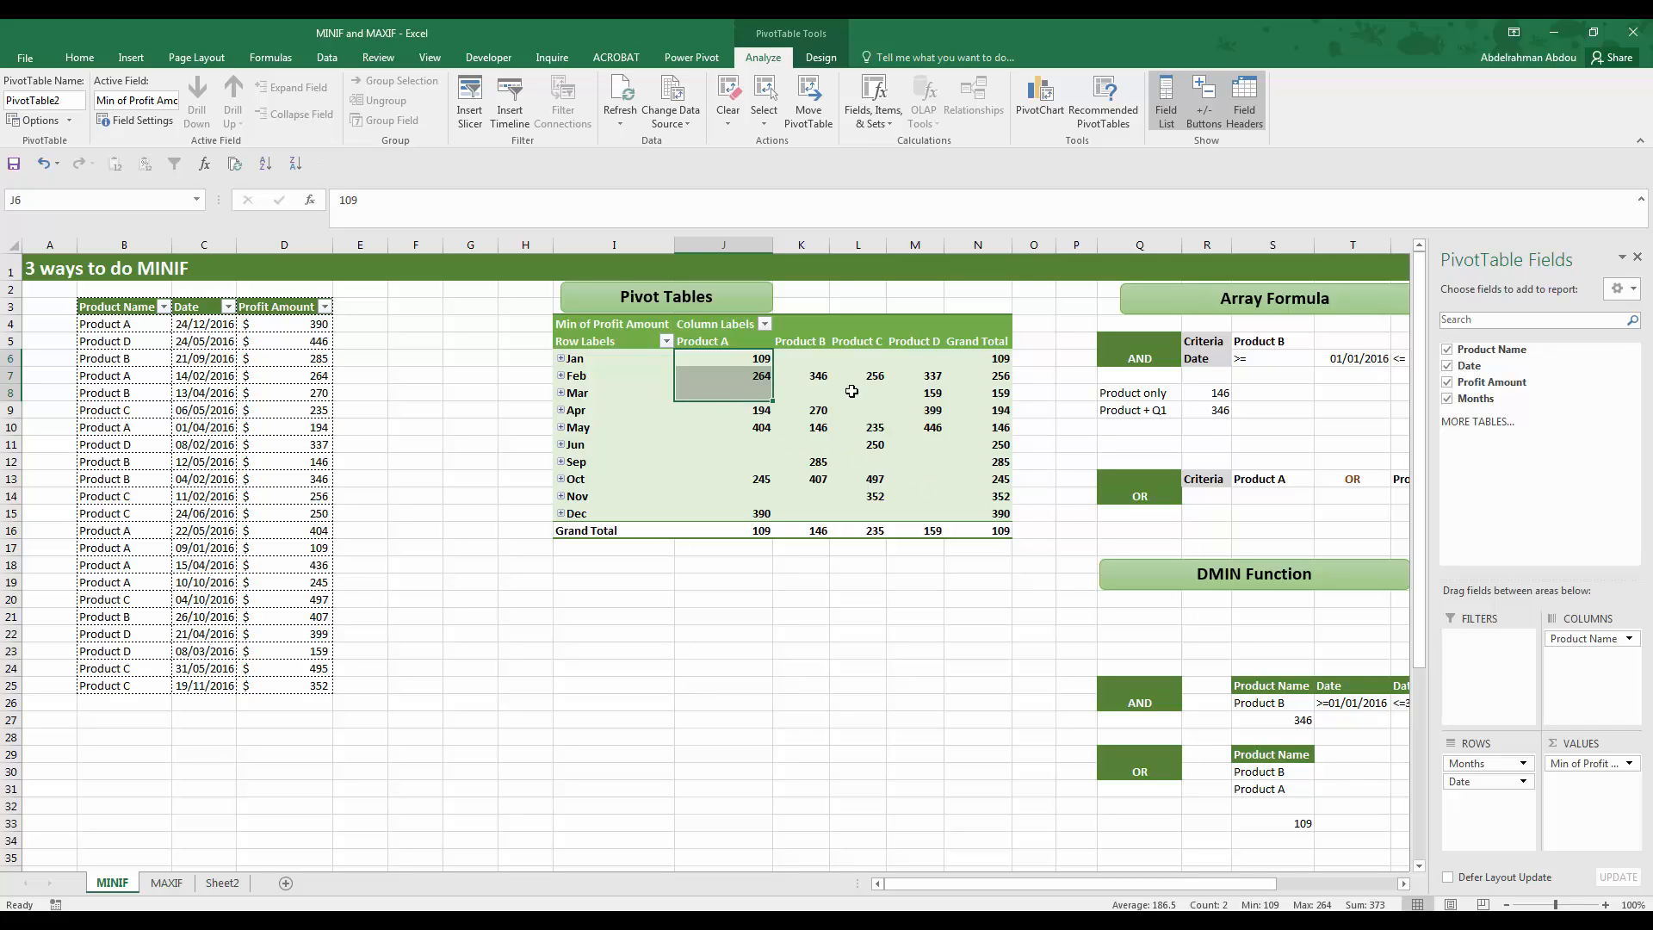
drag(819, 362, 819, 390)
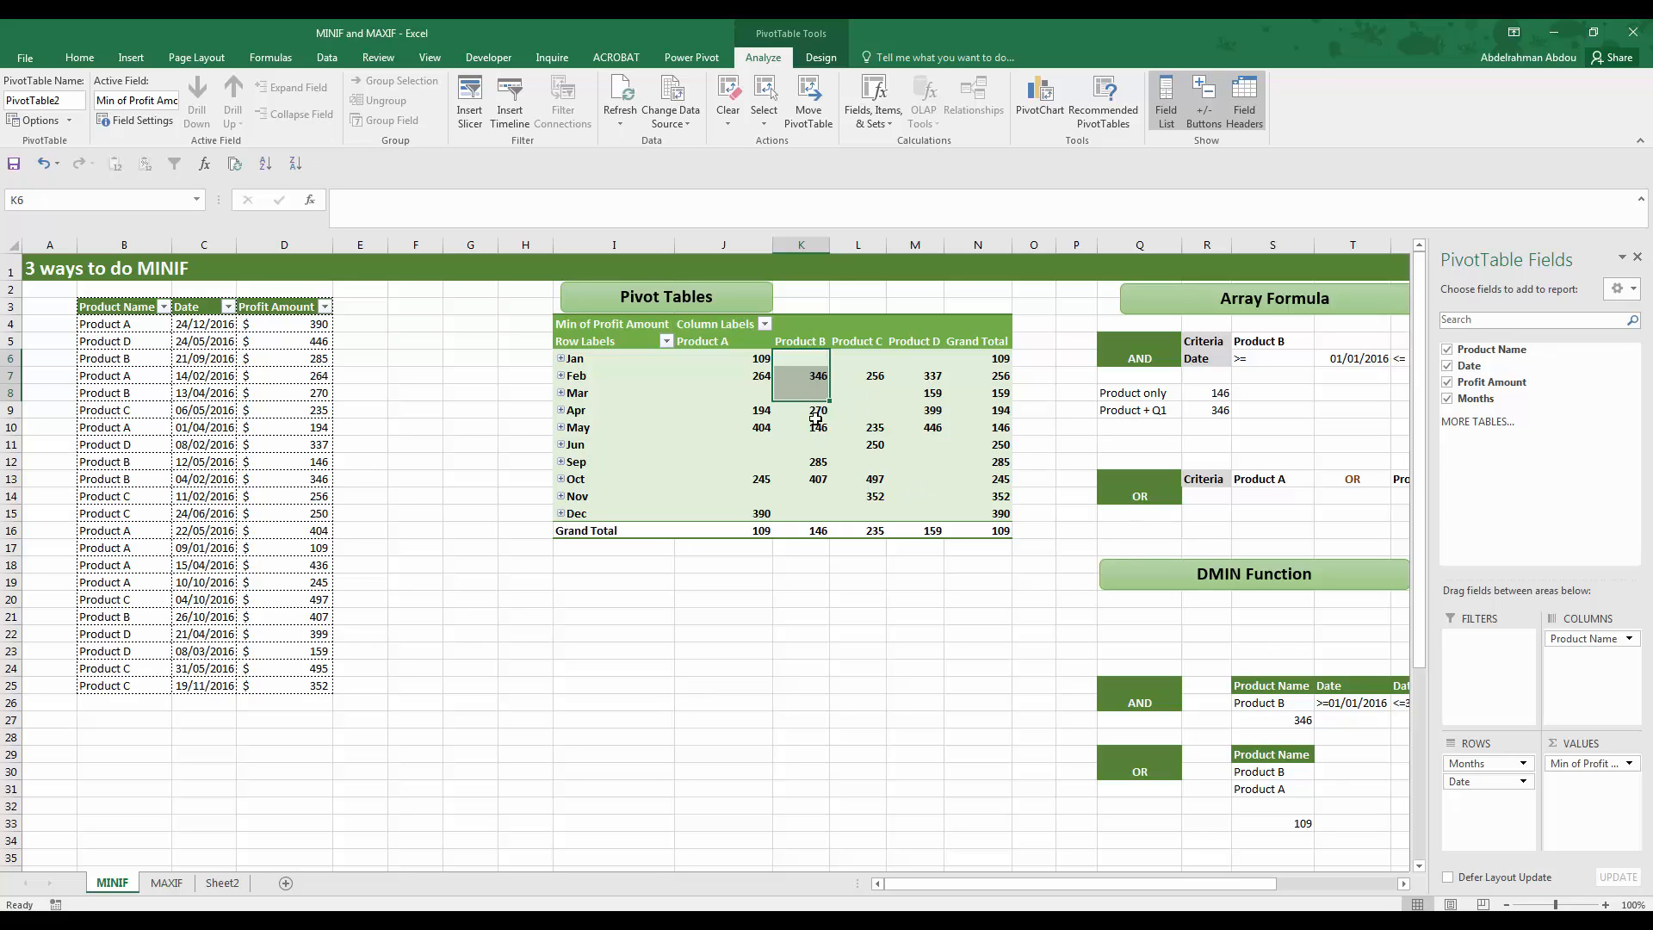
click(948, 556)
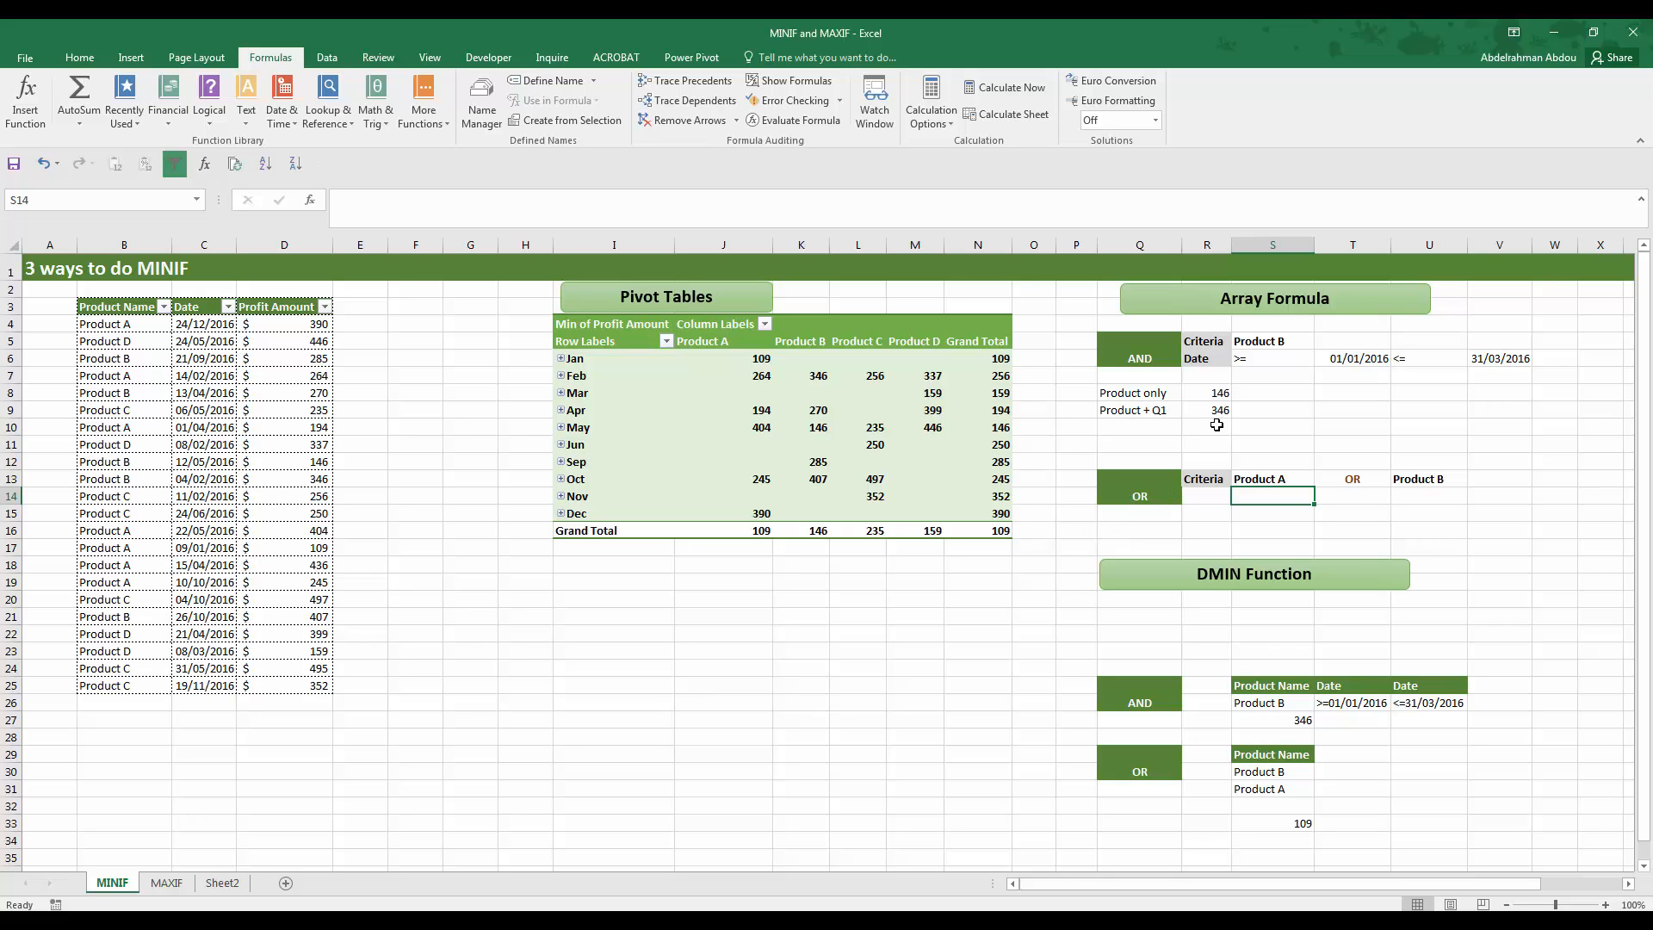
Copy the MIN/IF formula text from R8 again and leave the cell without changing it.
click(1214, 395)
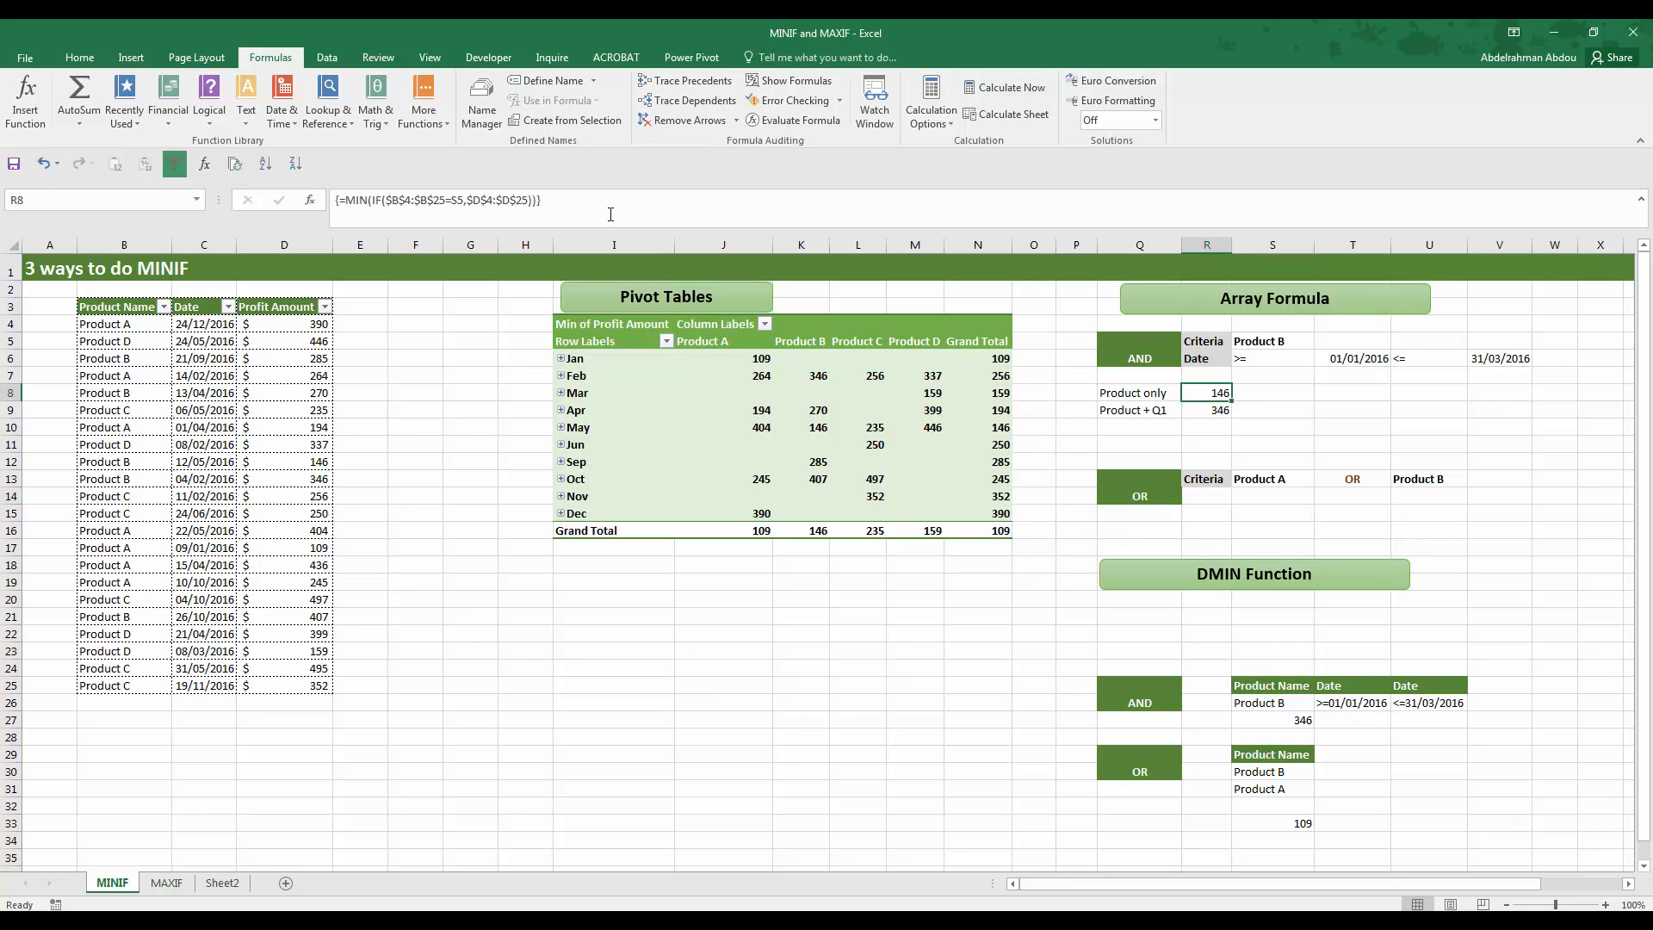
drag(609, 199, 361, 195)
right_click(376, 201)
click(413, 231)
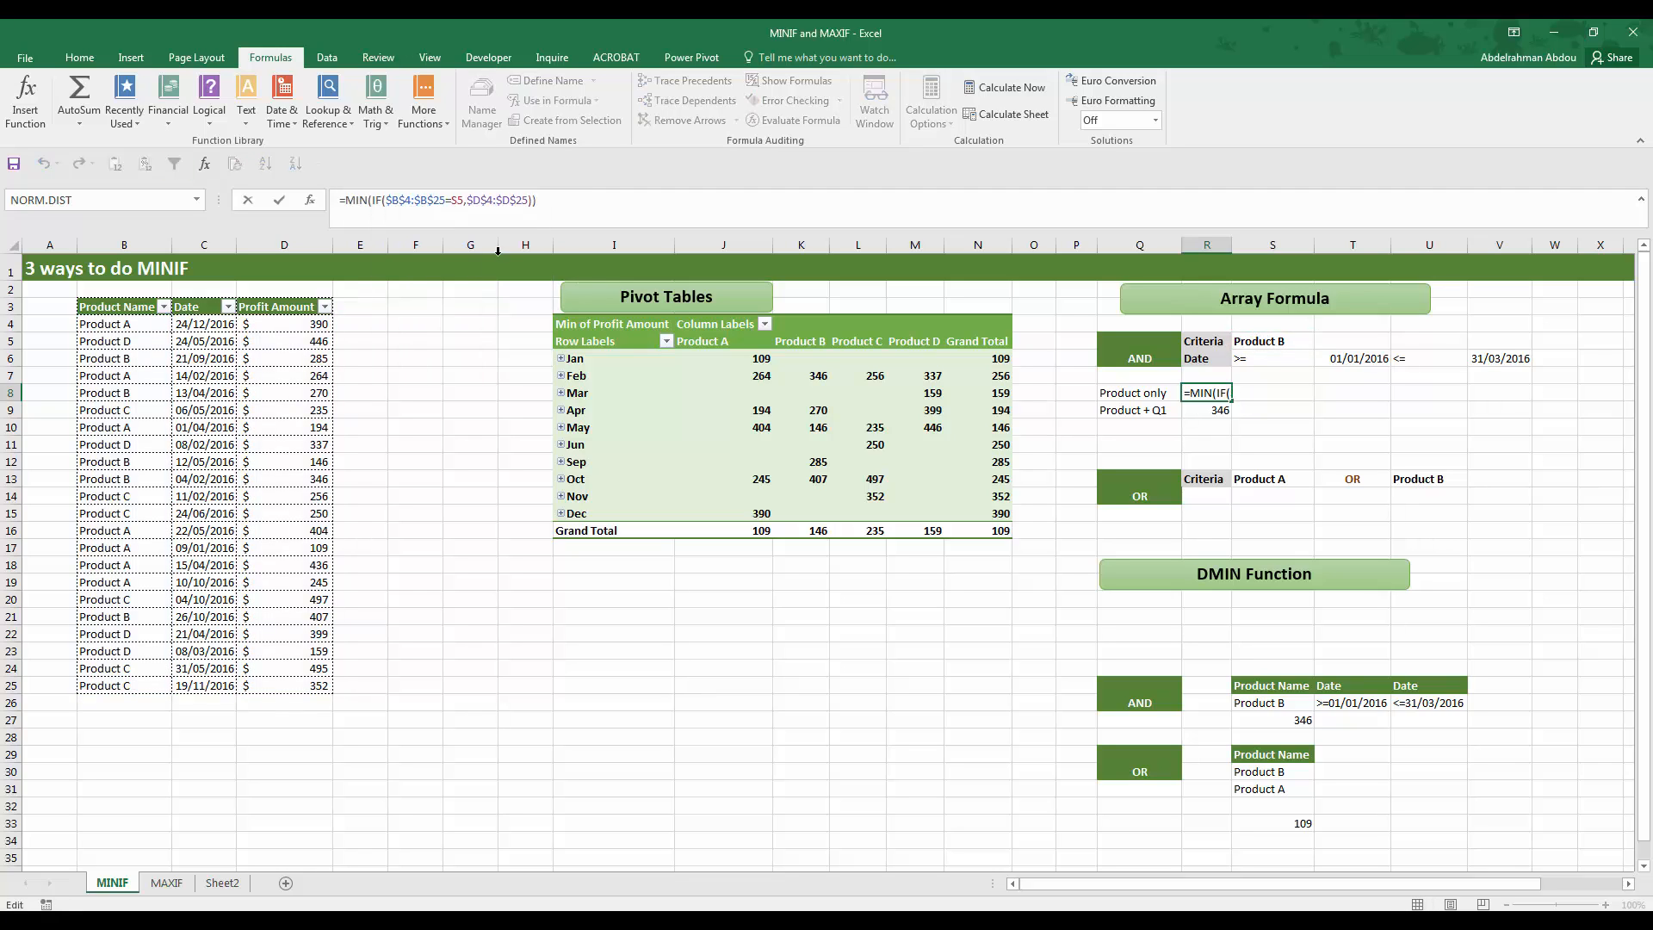
key(Escape)
click(857, 306)
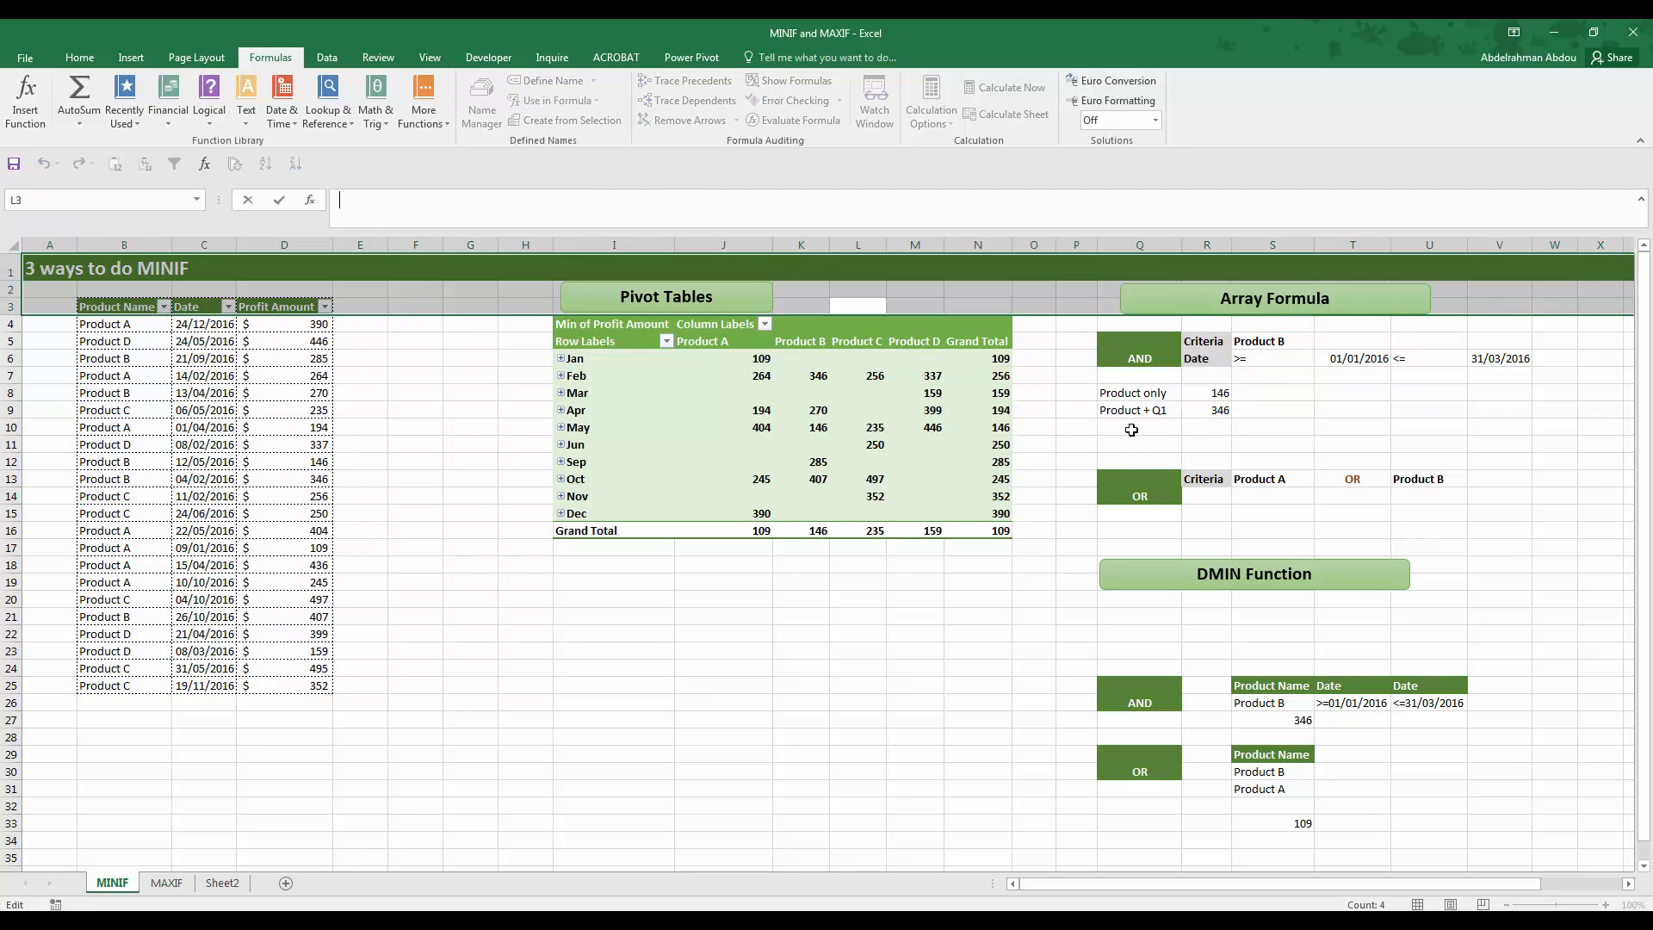
Paste the copied formula into S14 and repoint its product criterion from S5 to S13.
click(1253, 496)
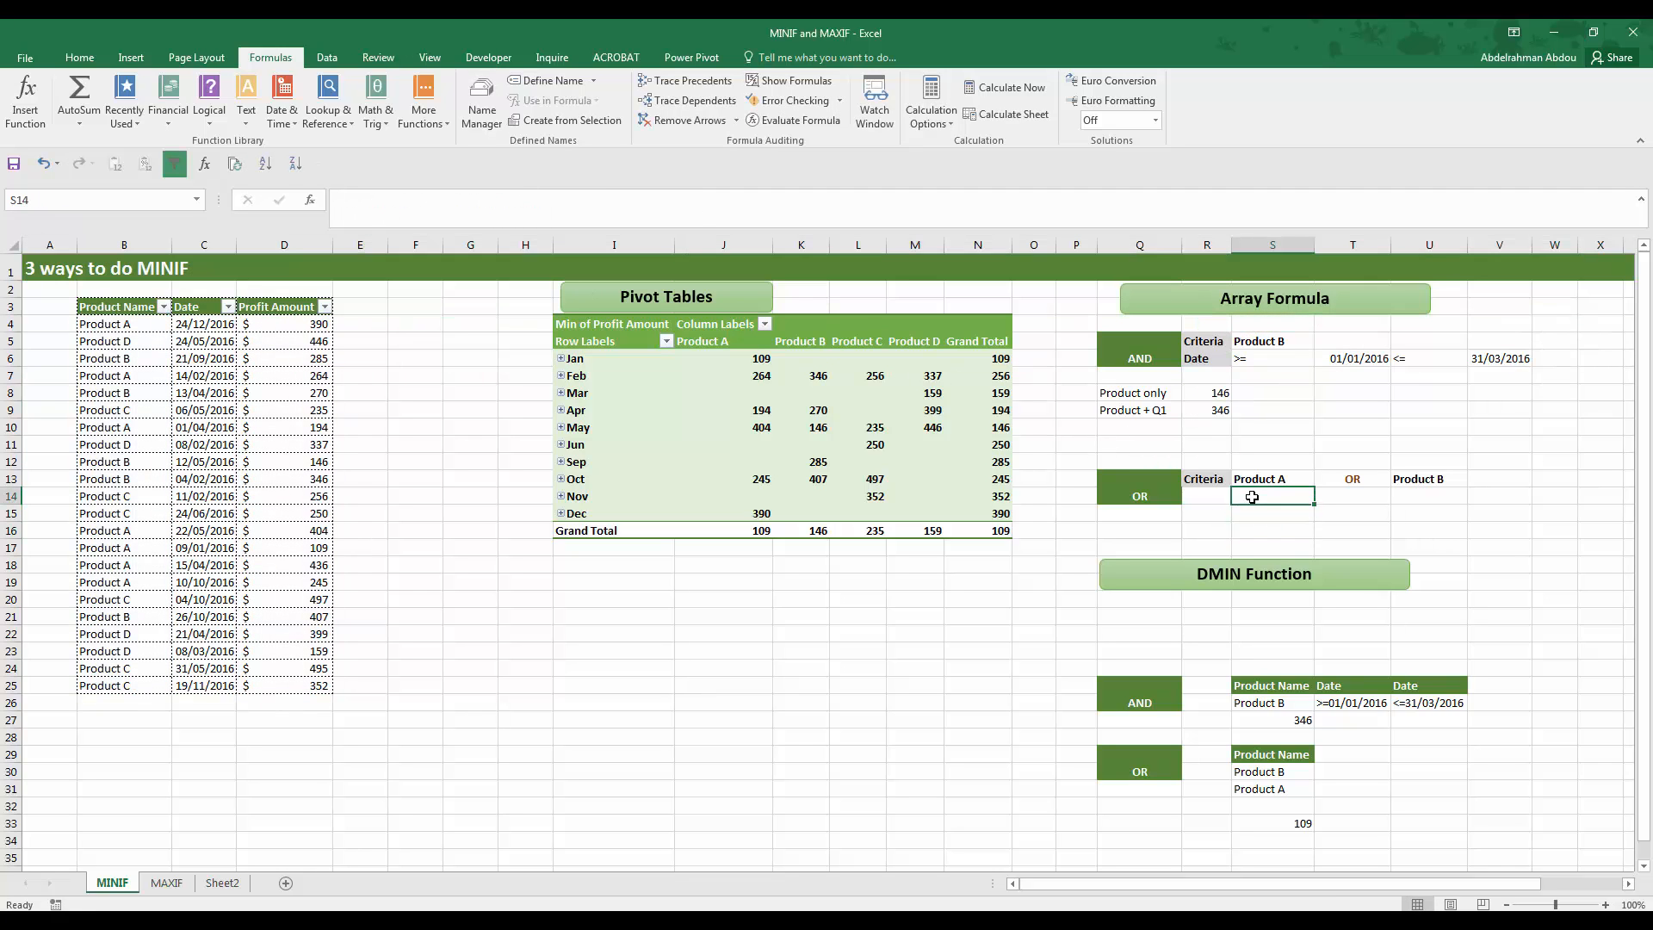
click(561, 214)
key(ctrl+v)
click(466, 200)
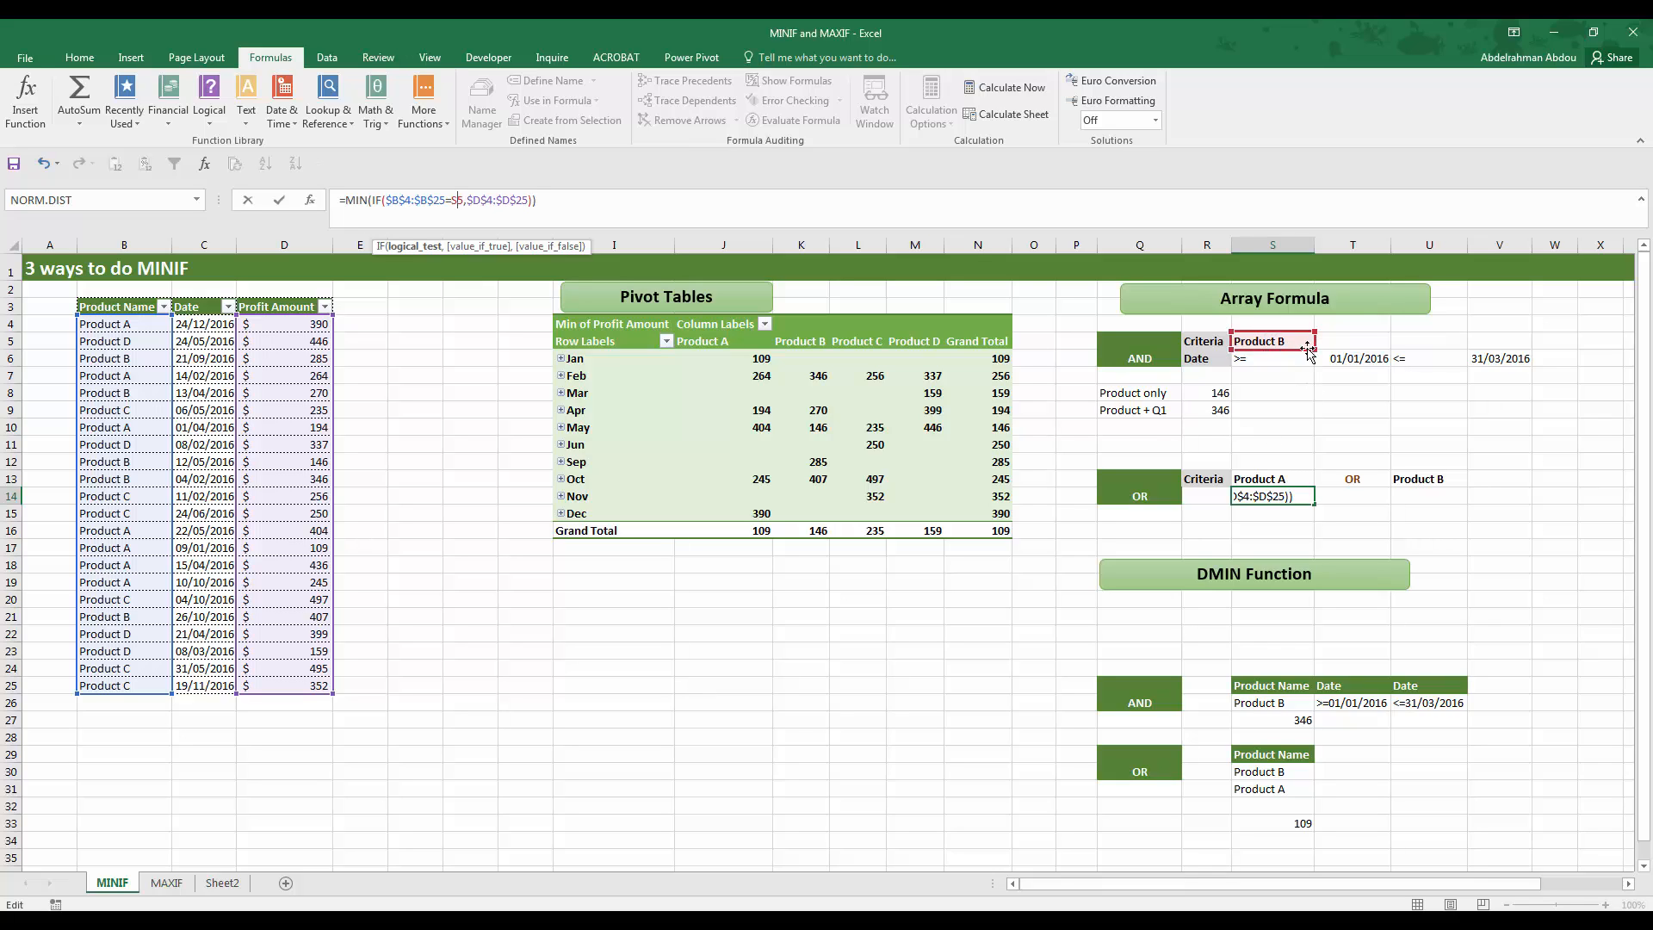
drag(1315, 349, 1303, 487)
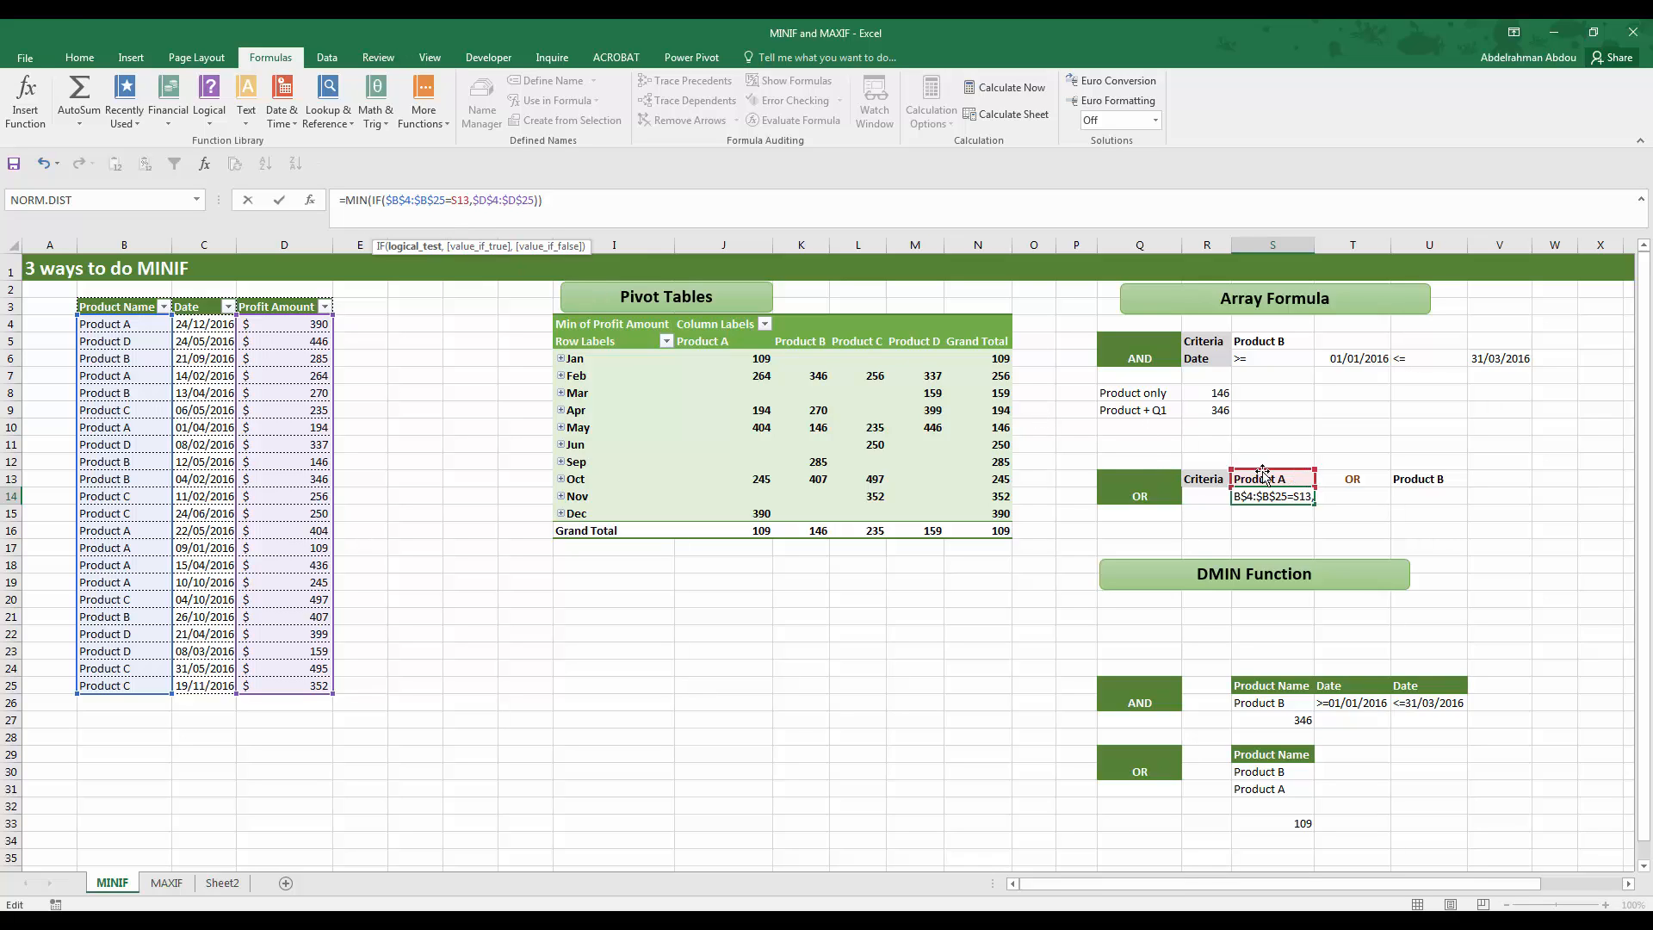
Add a second IF as another MIN argument in S14, testing $B$4:$B$25 against the product in U13.
text())
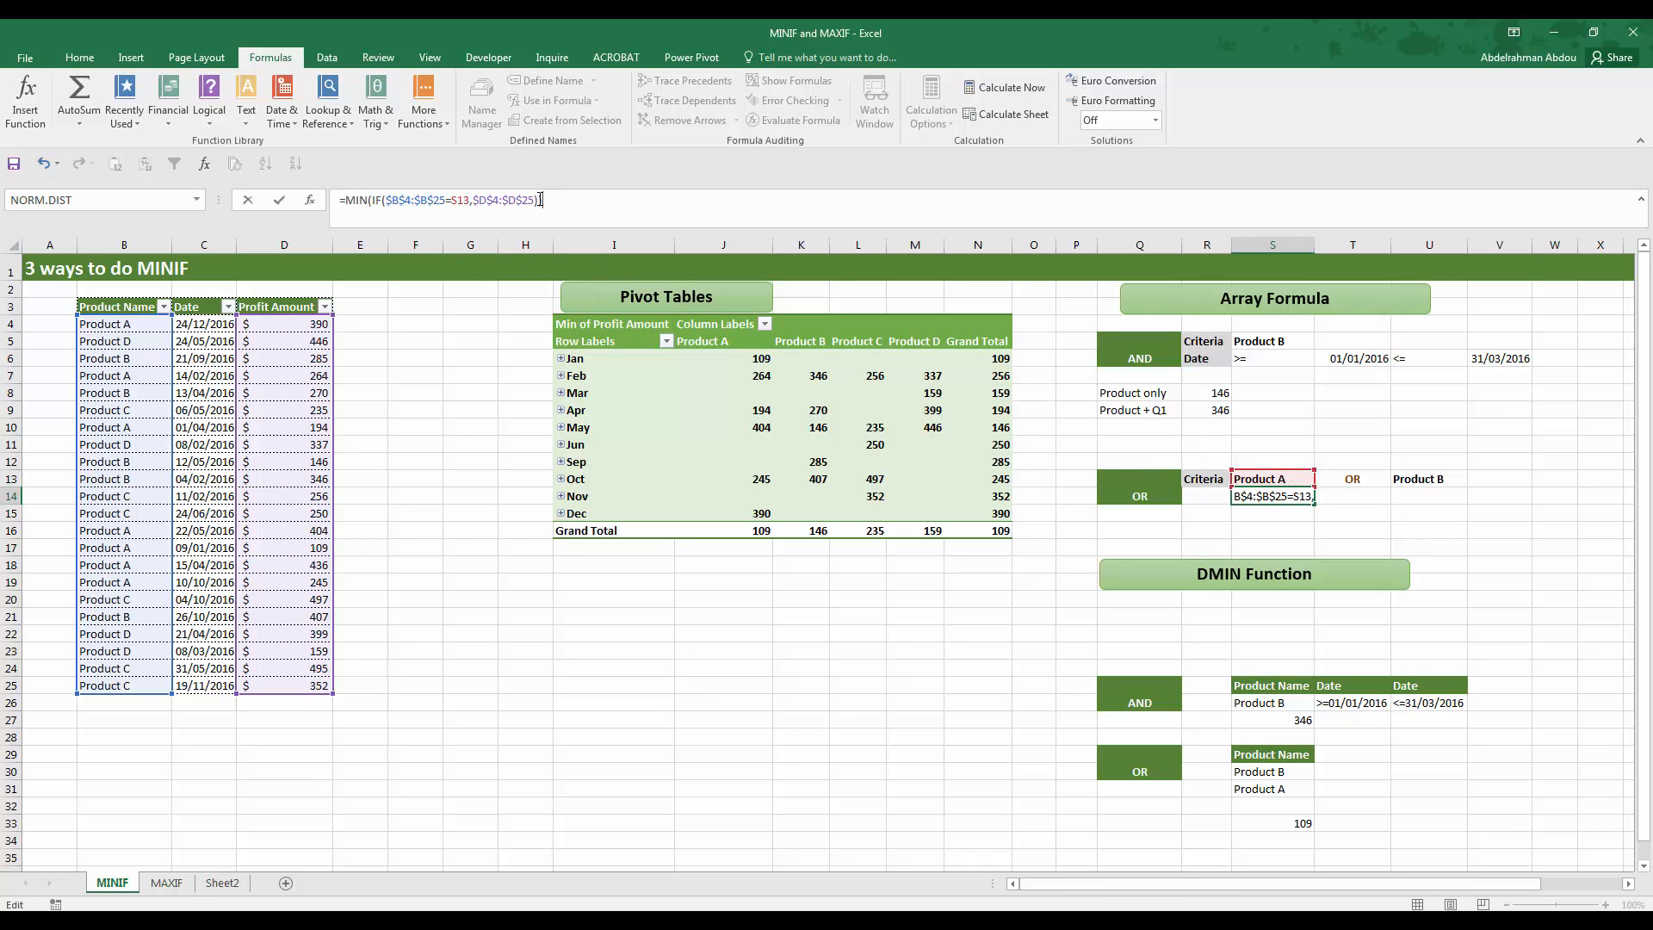
click(535, 203)
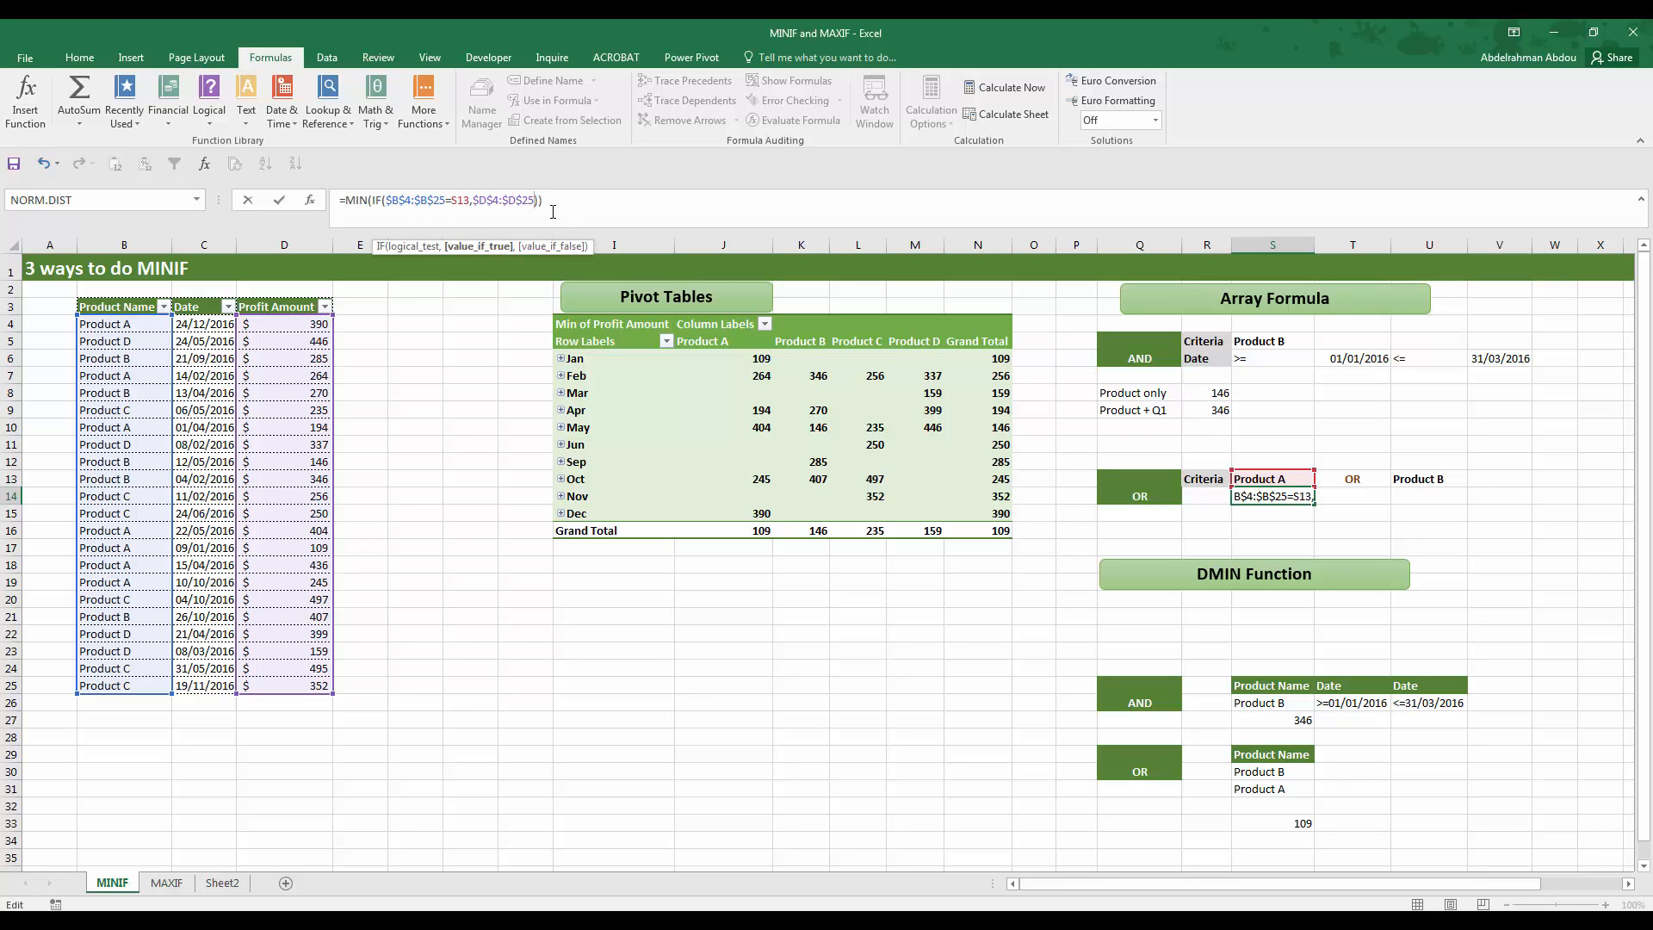
text())
key(Right)
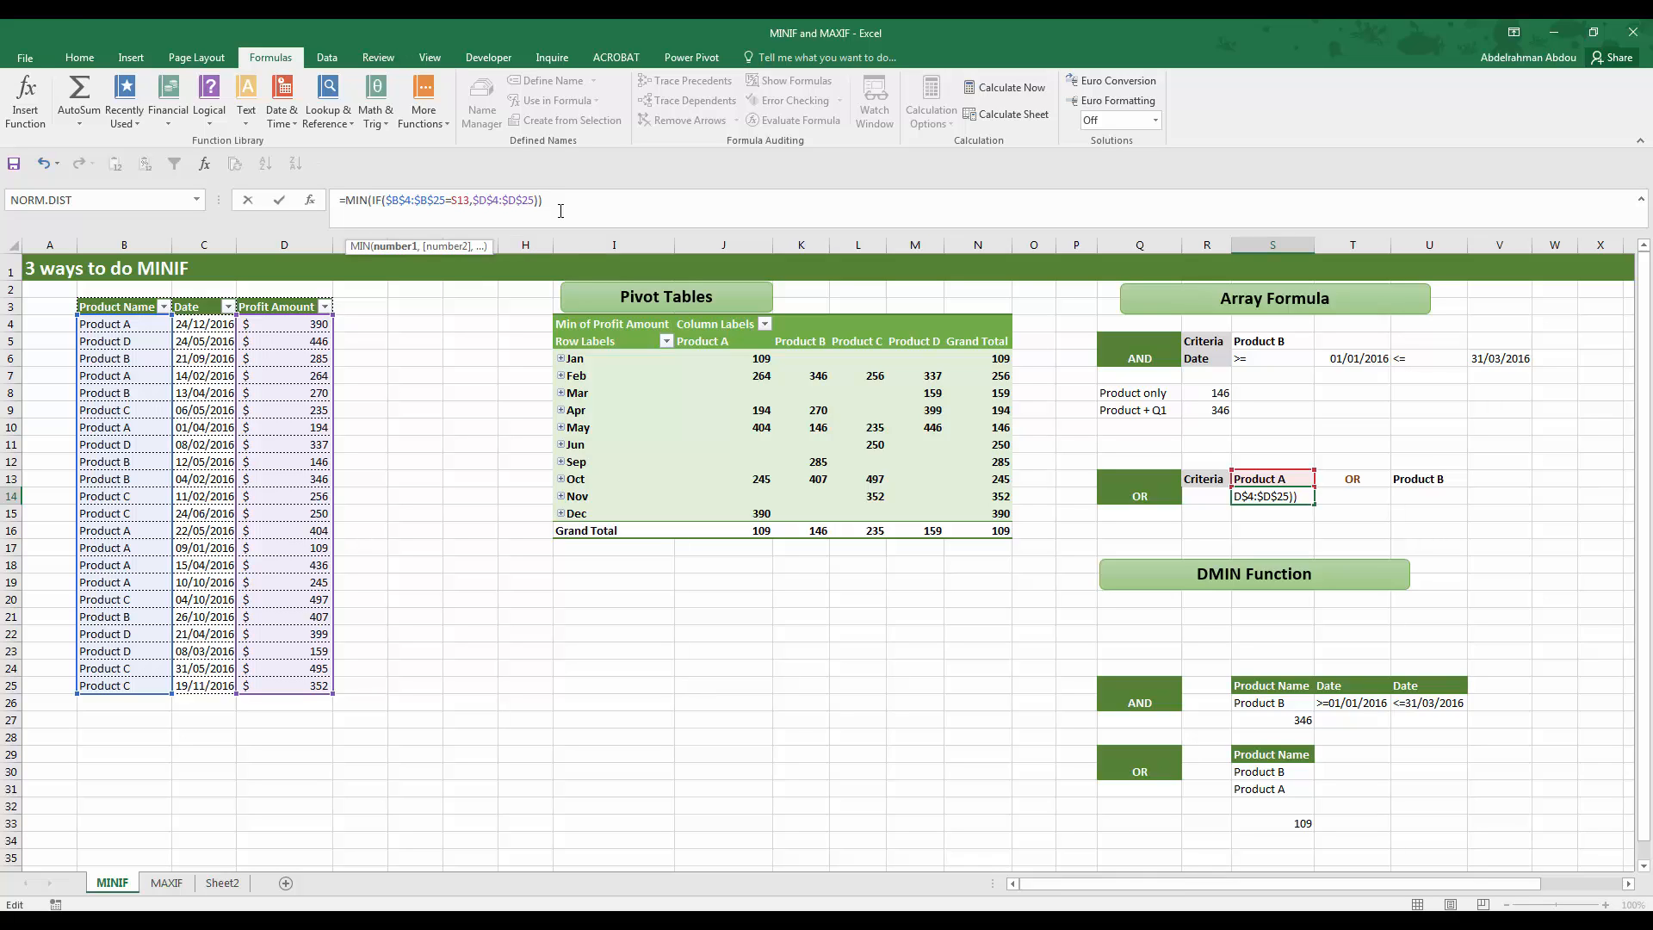
text(,)
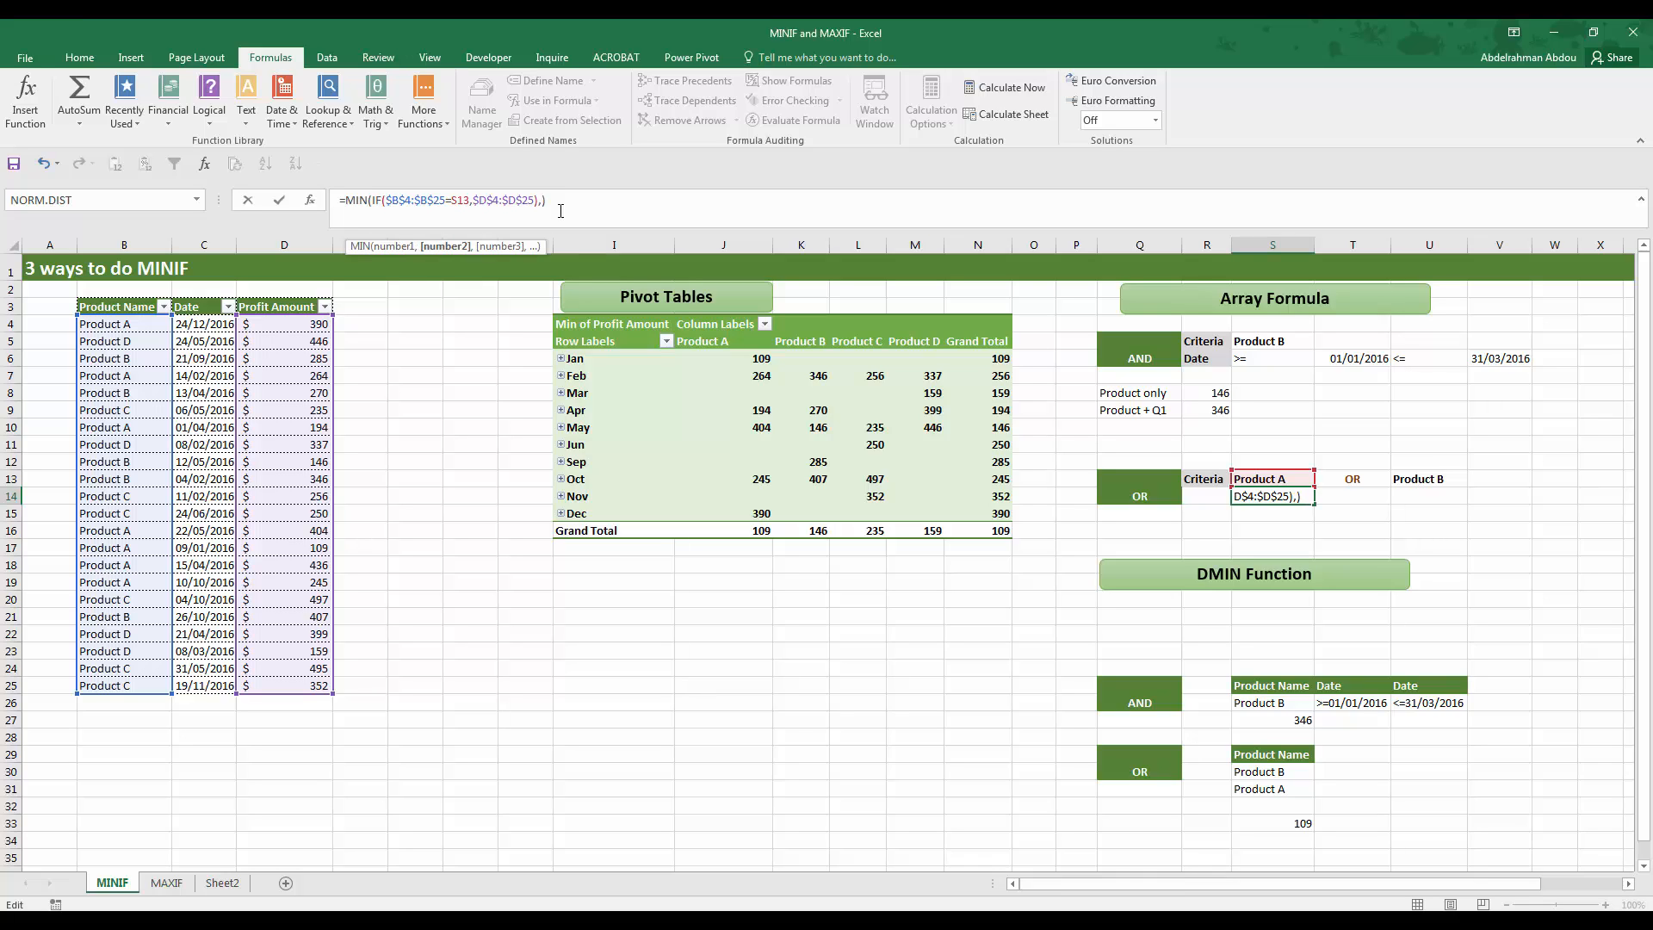
text(IF()
drag(129, 324, 142, 679)
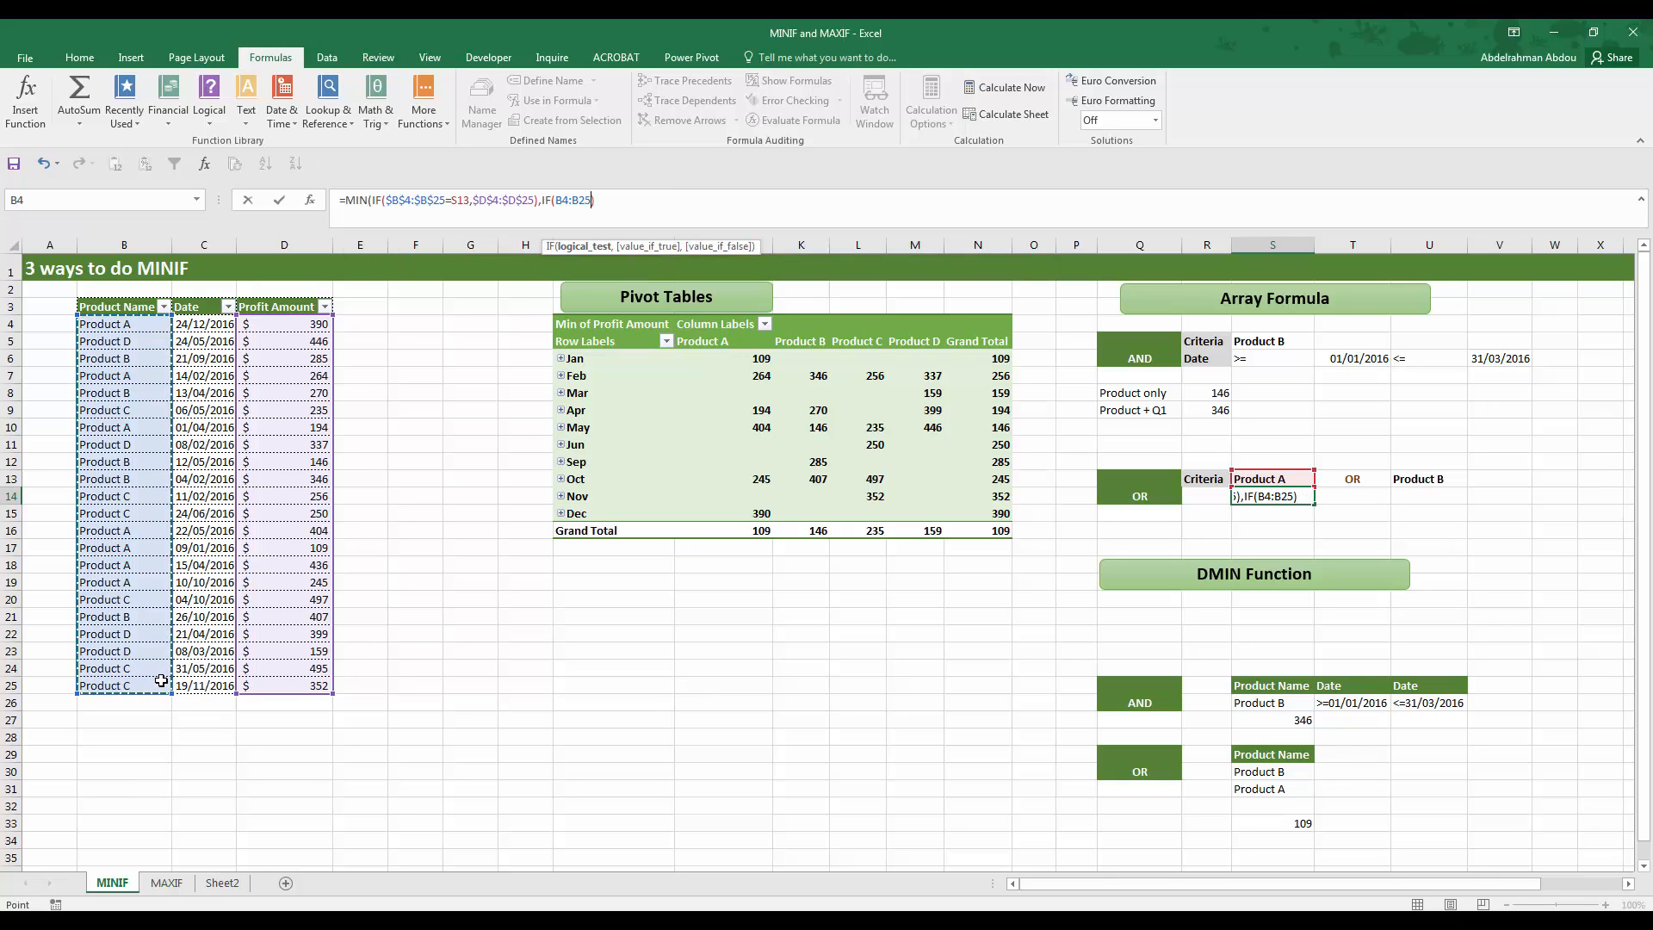
key(F4)
text(=)
click(1450, 478)
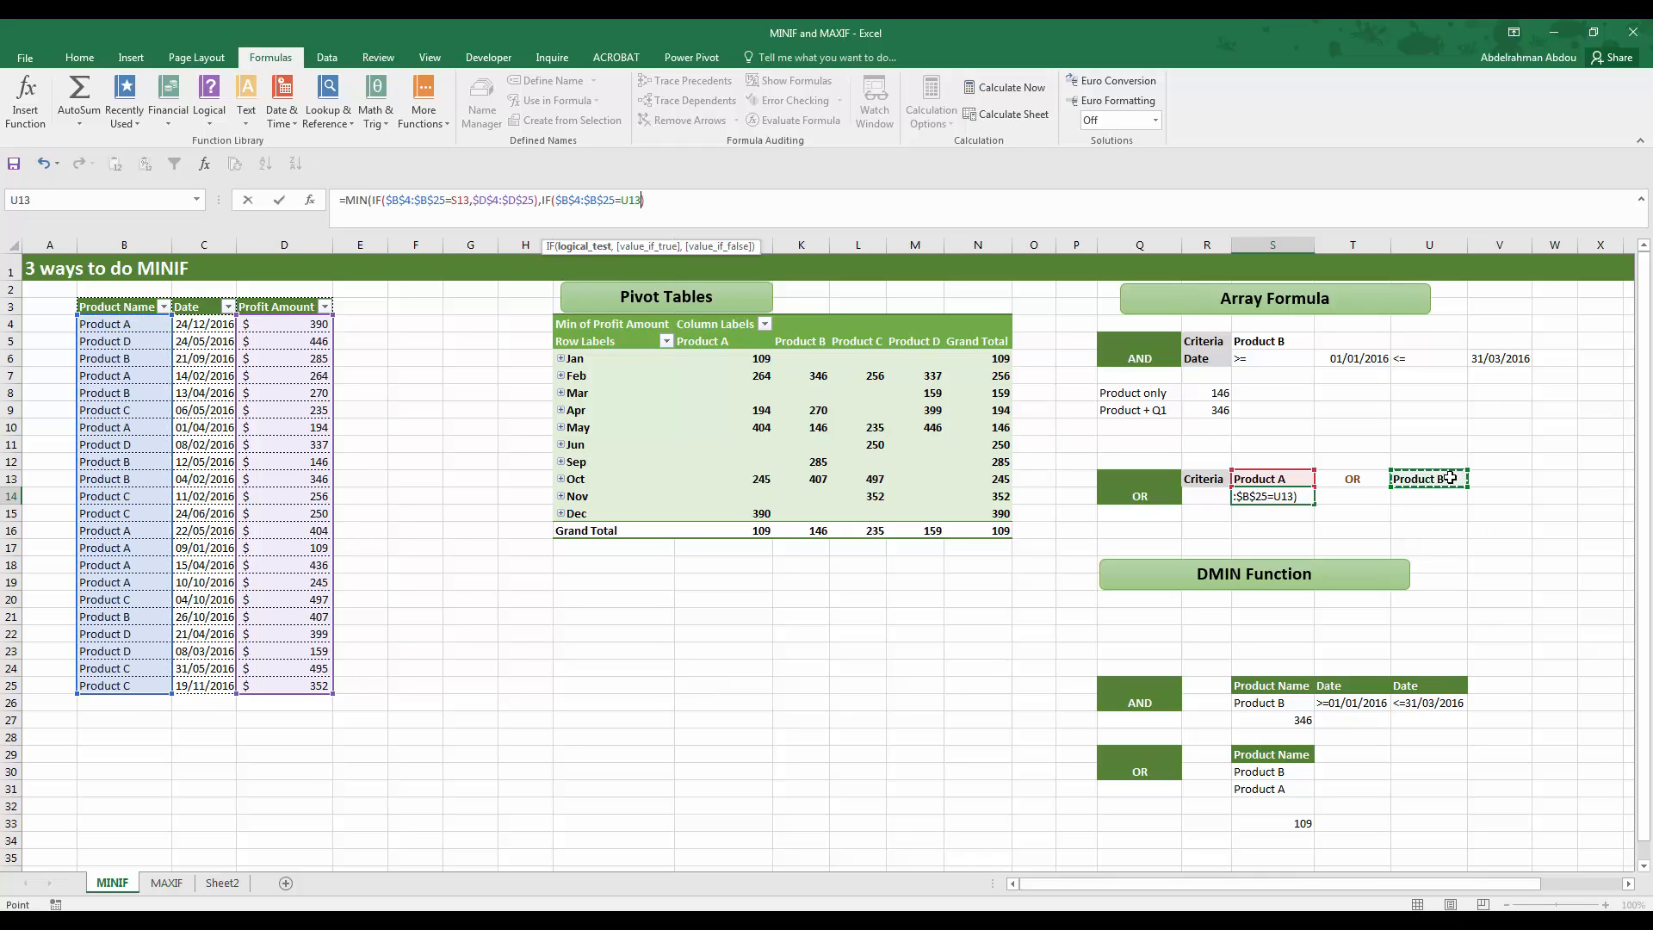
Return $D$4:$D$25 from the second IF, close it, and enter the S14 formula as an array formula.
text(,)
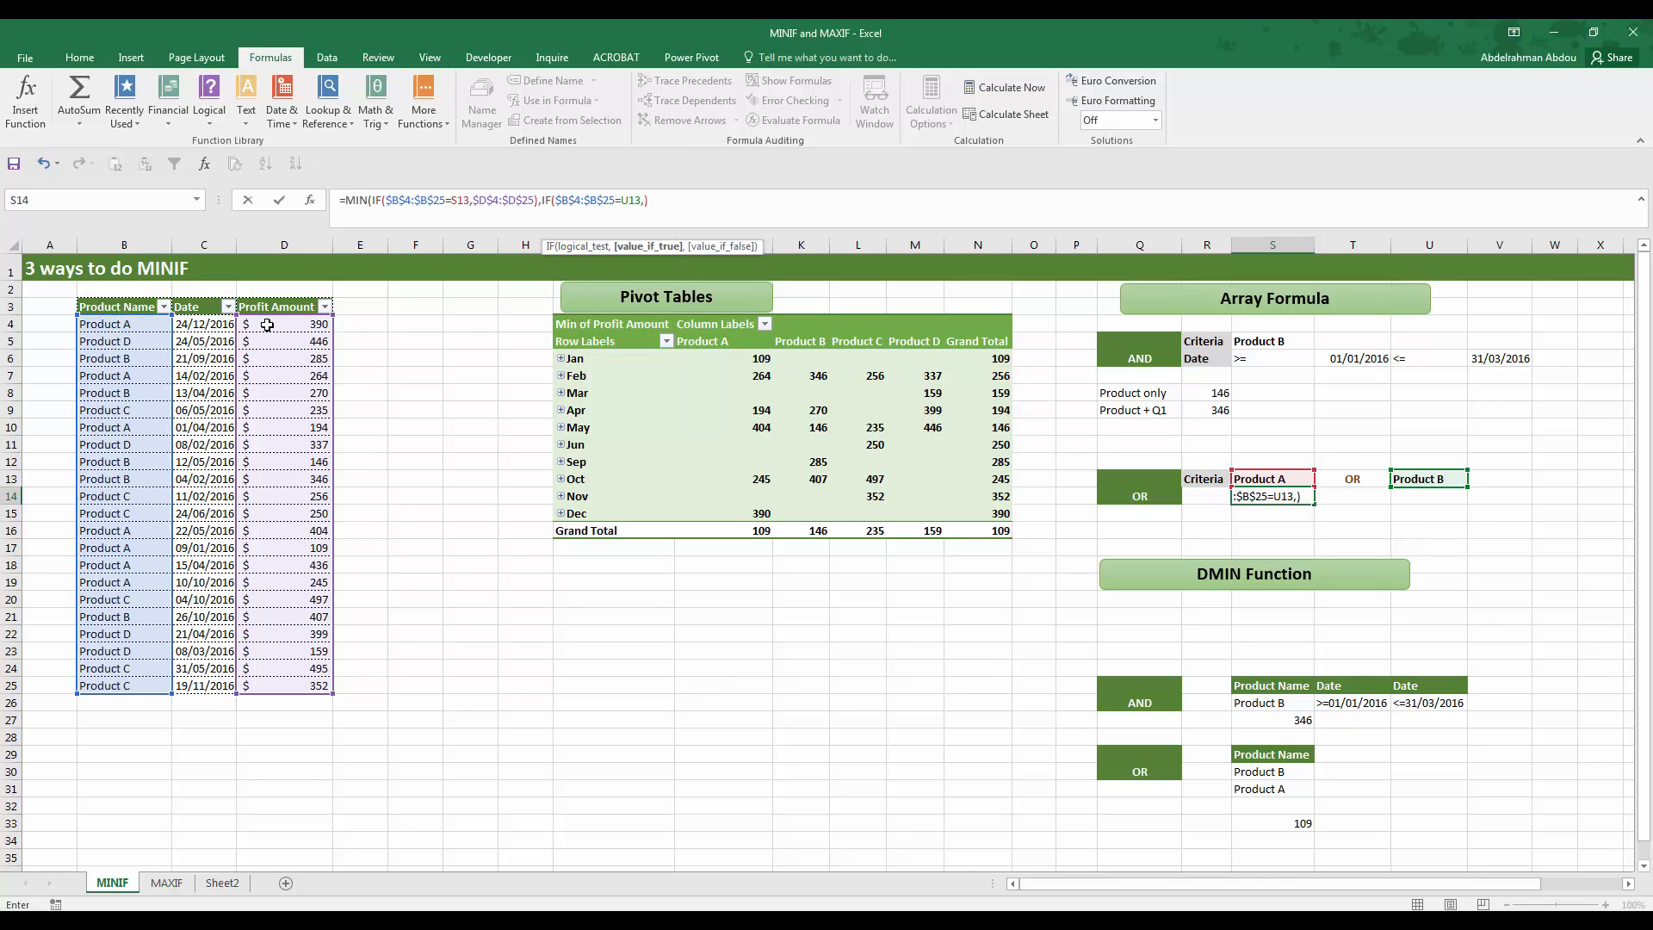
drag(267, 325, 277, 685)
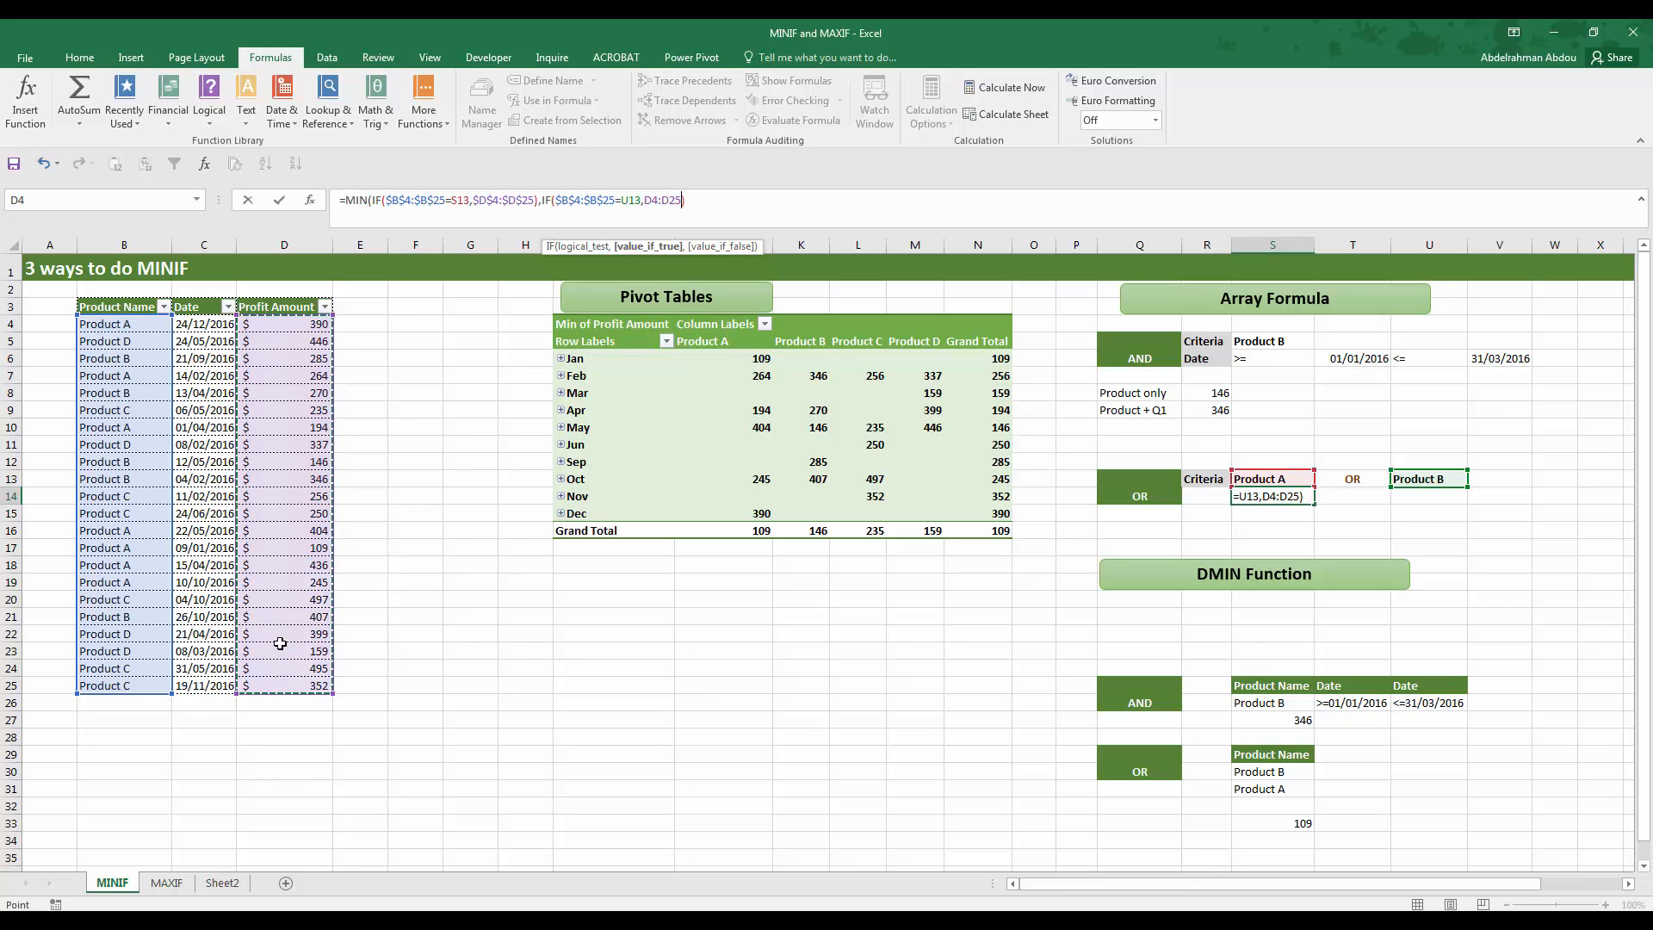
key(F4)
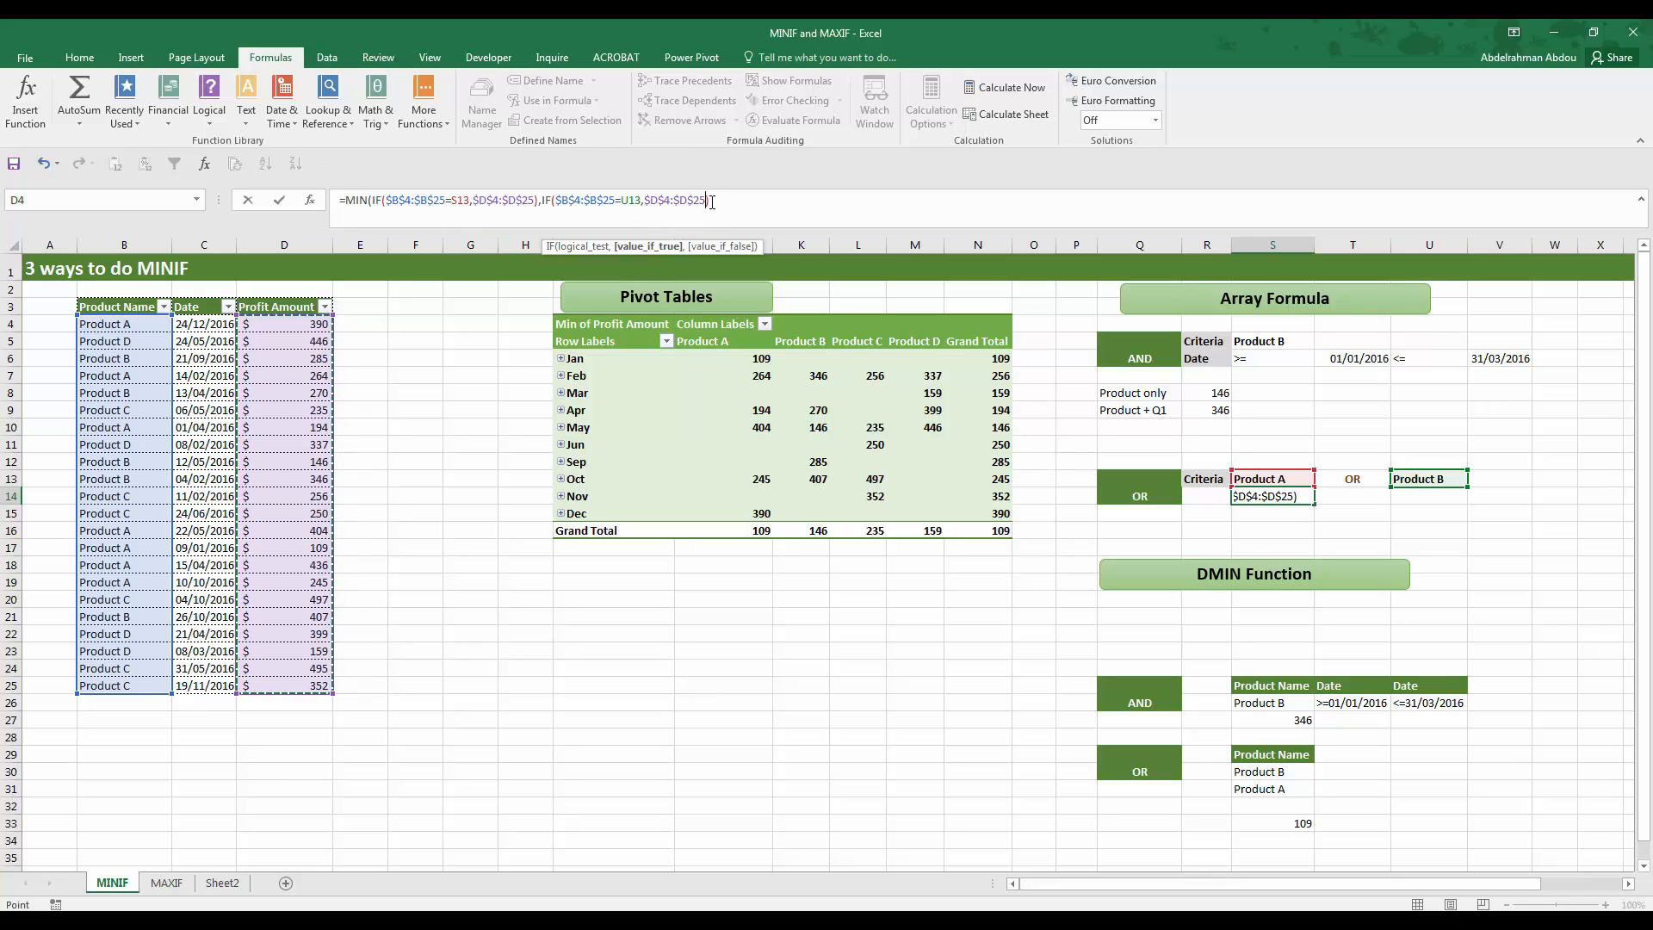
text())
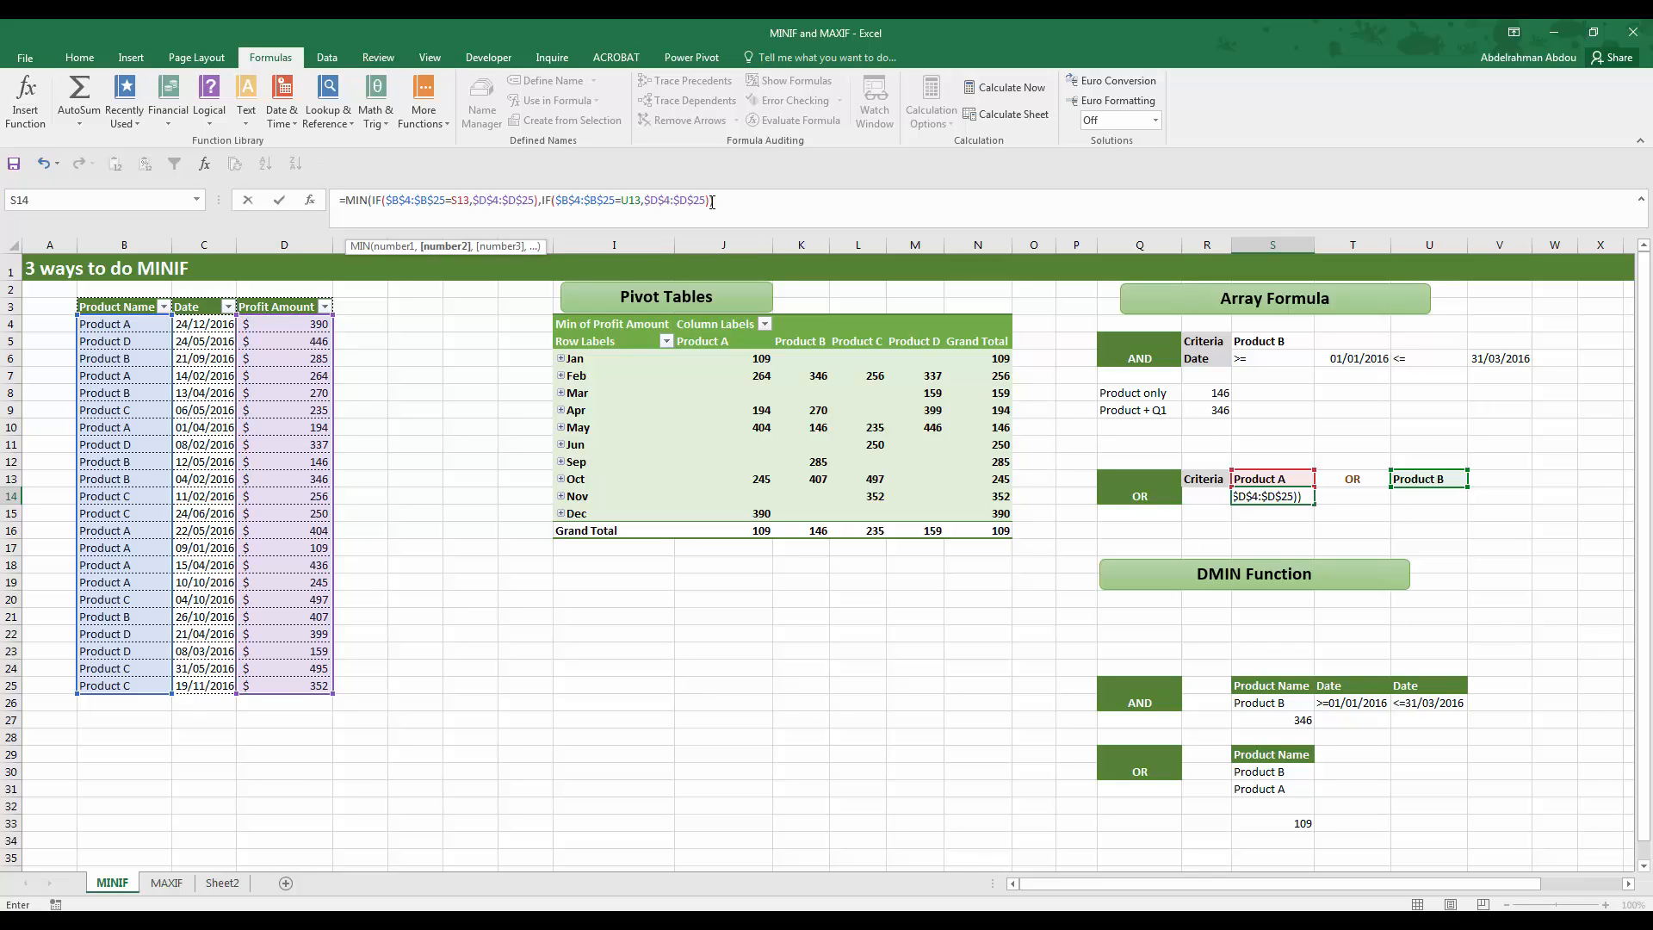
click(768, 206)
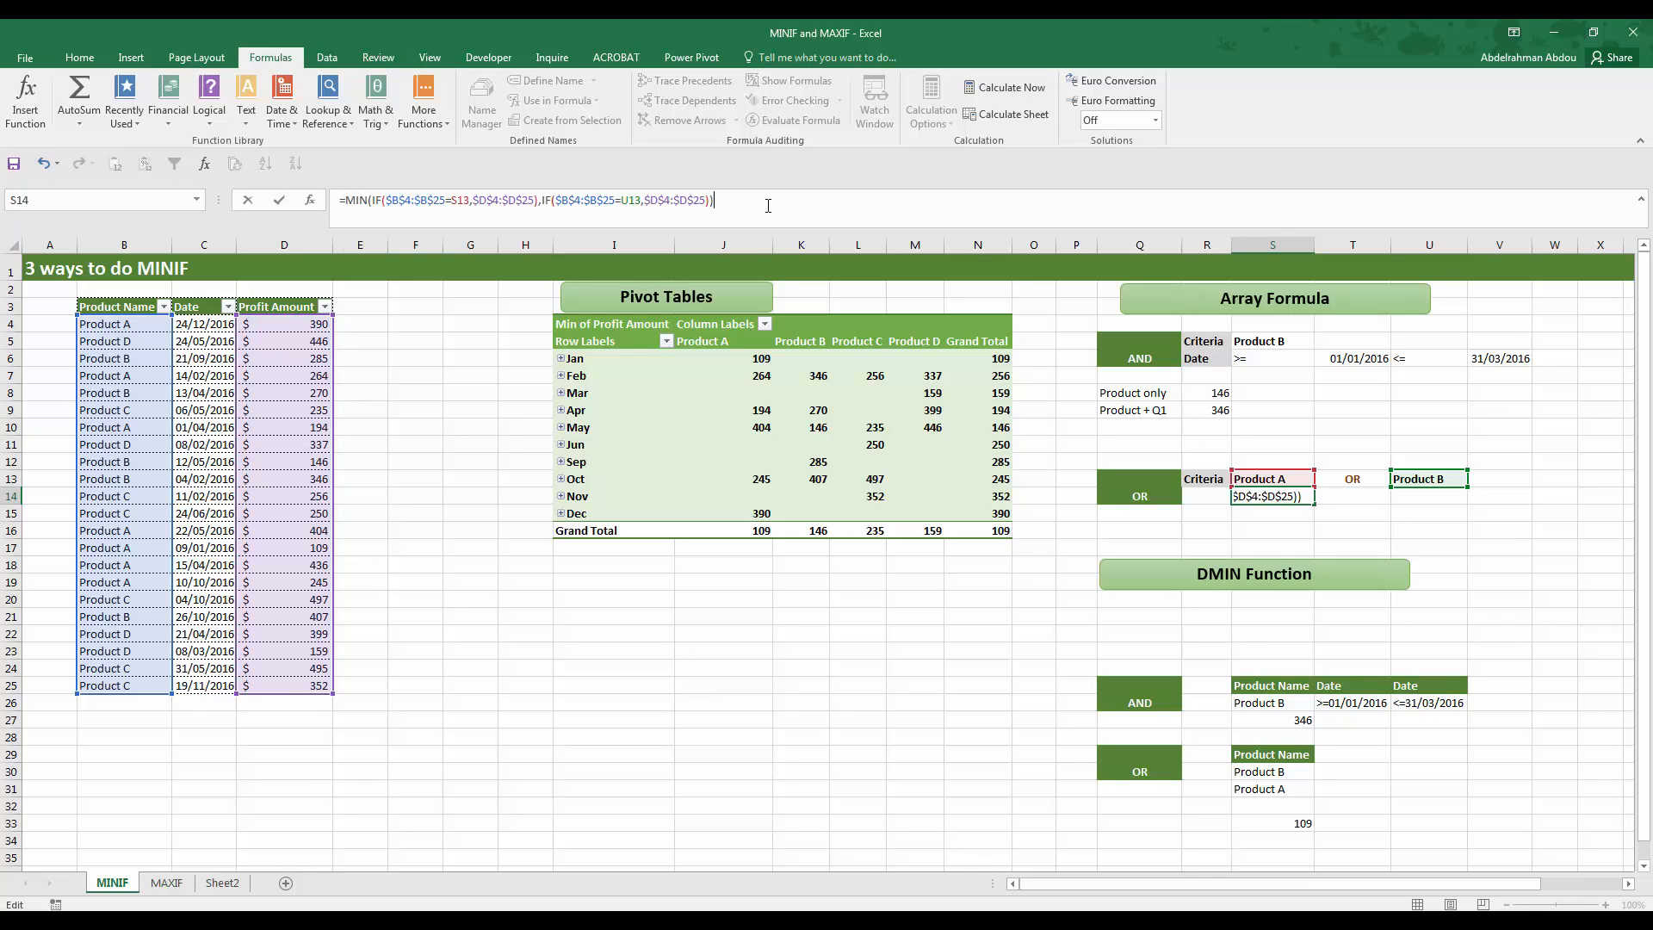
key(ctrl+shift+Return)
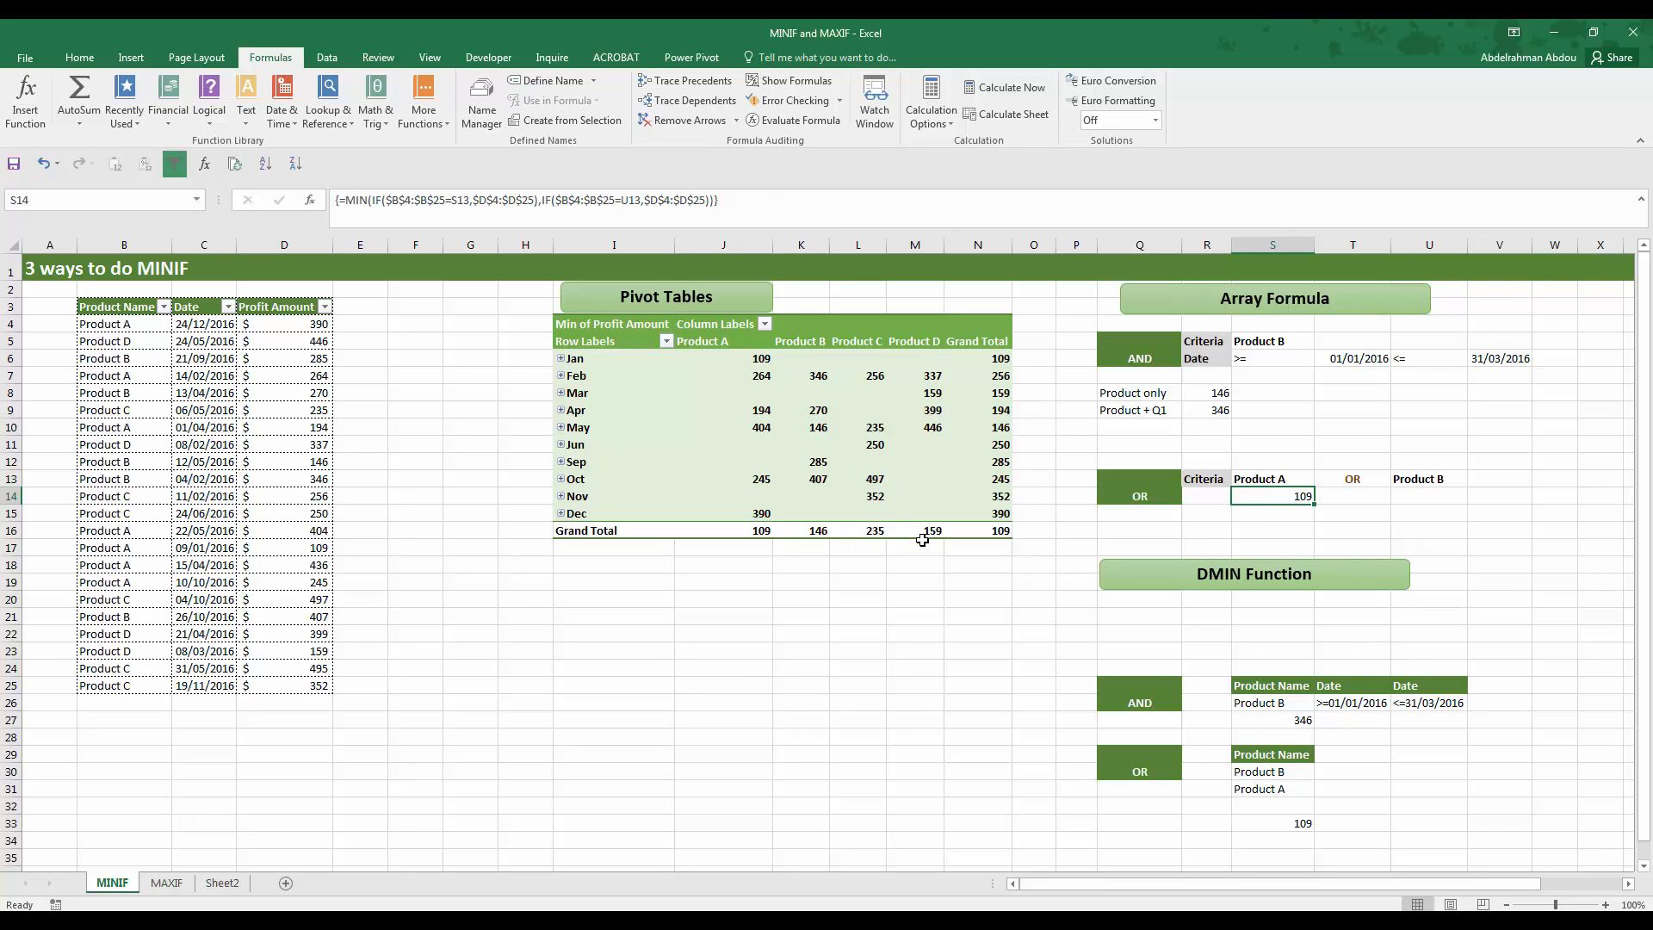
Filter Product Name to Product A and Product B, and select the filtered profit amounts to check their minimum.
click(162, 308)
click(52, 473)
click(52, 487)
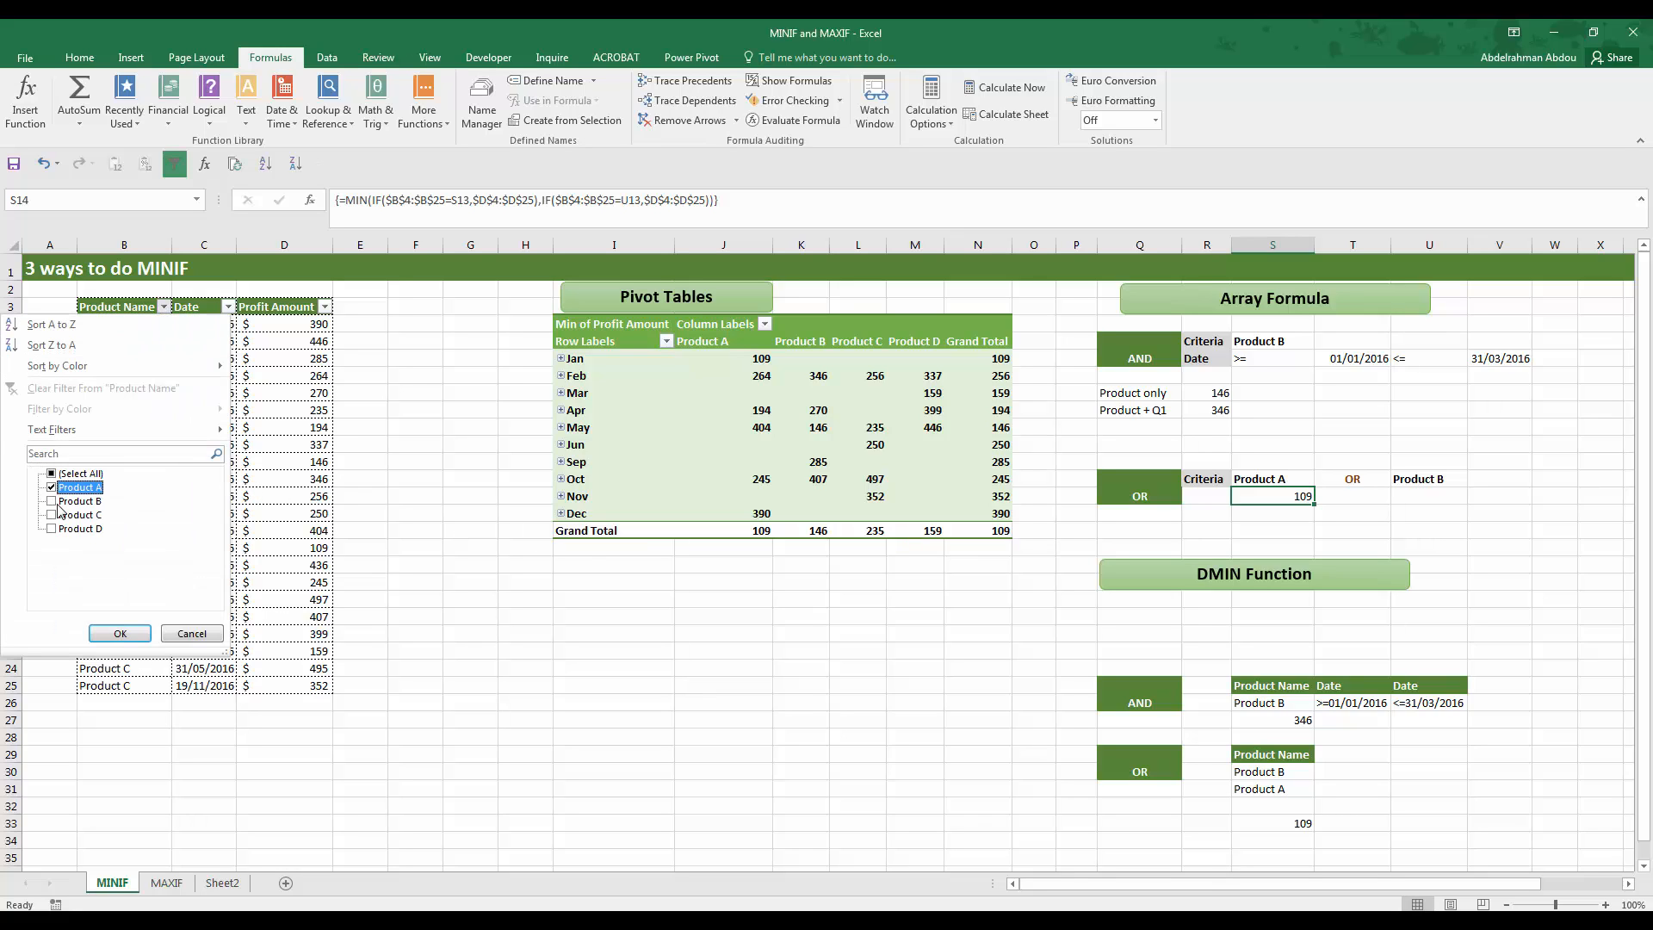
click(52, 501)
click(120, 634)
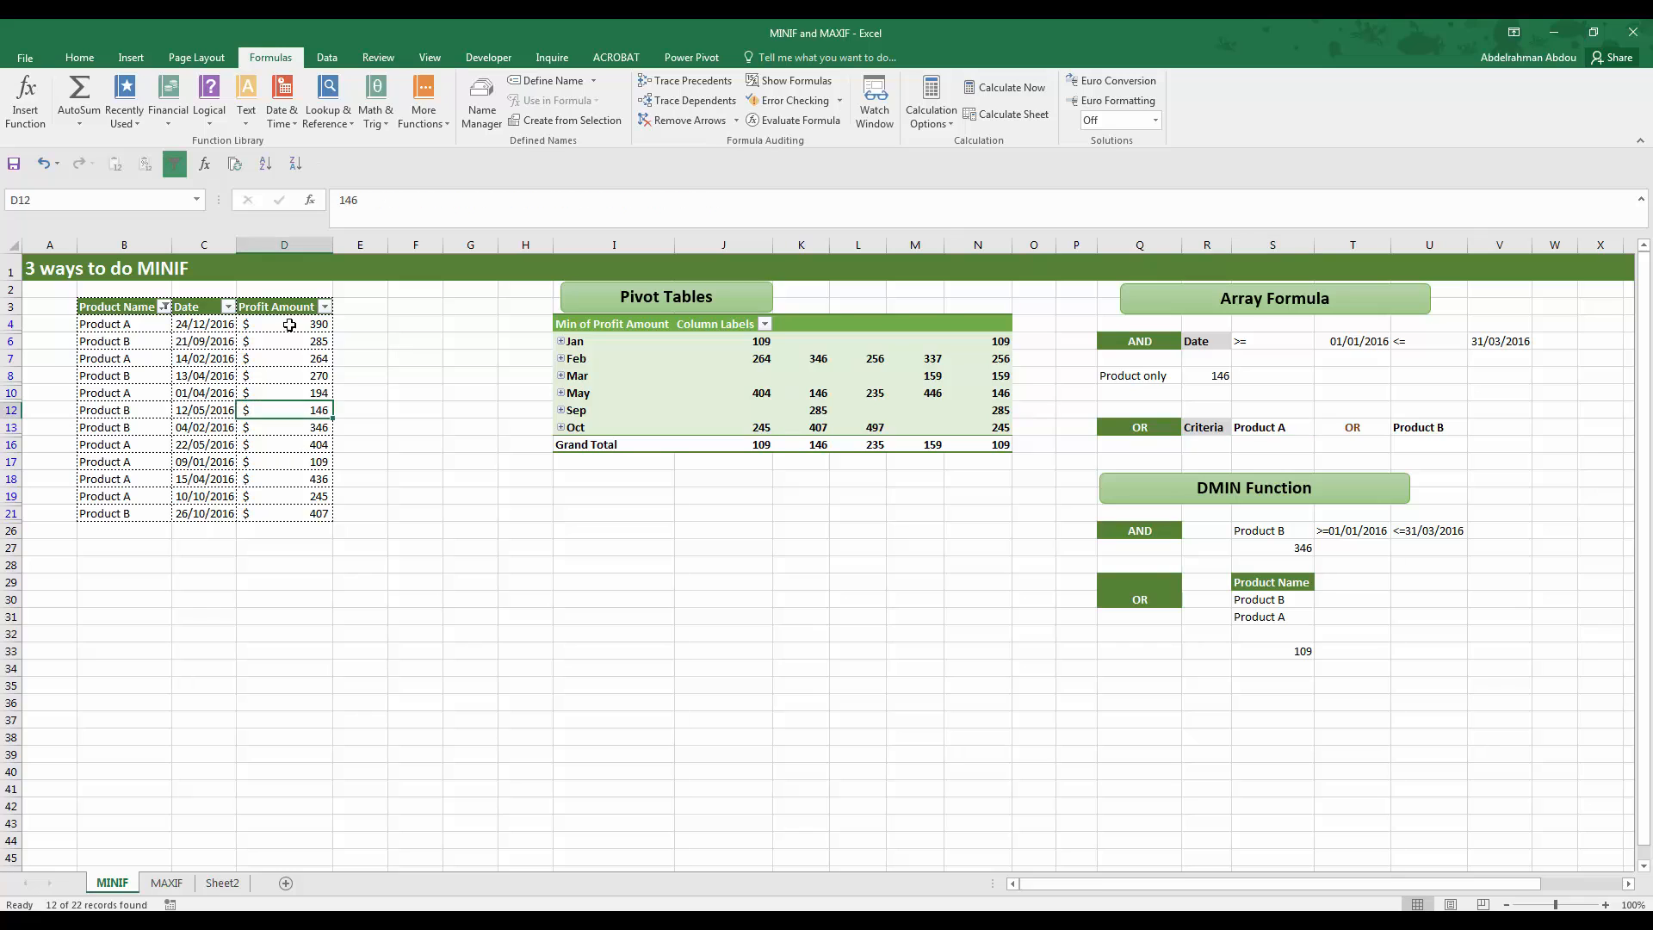
drag(289, 324, 281, 518)
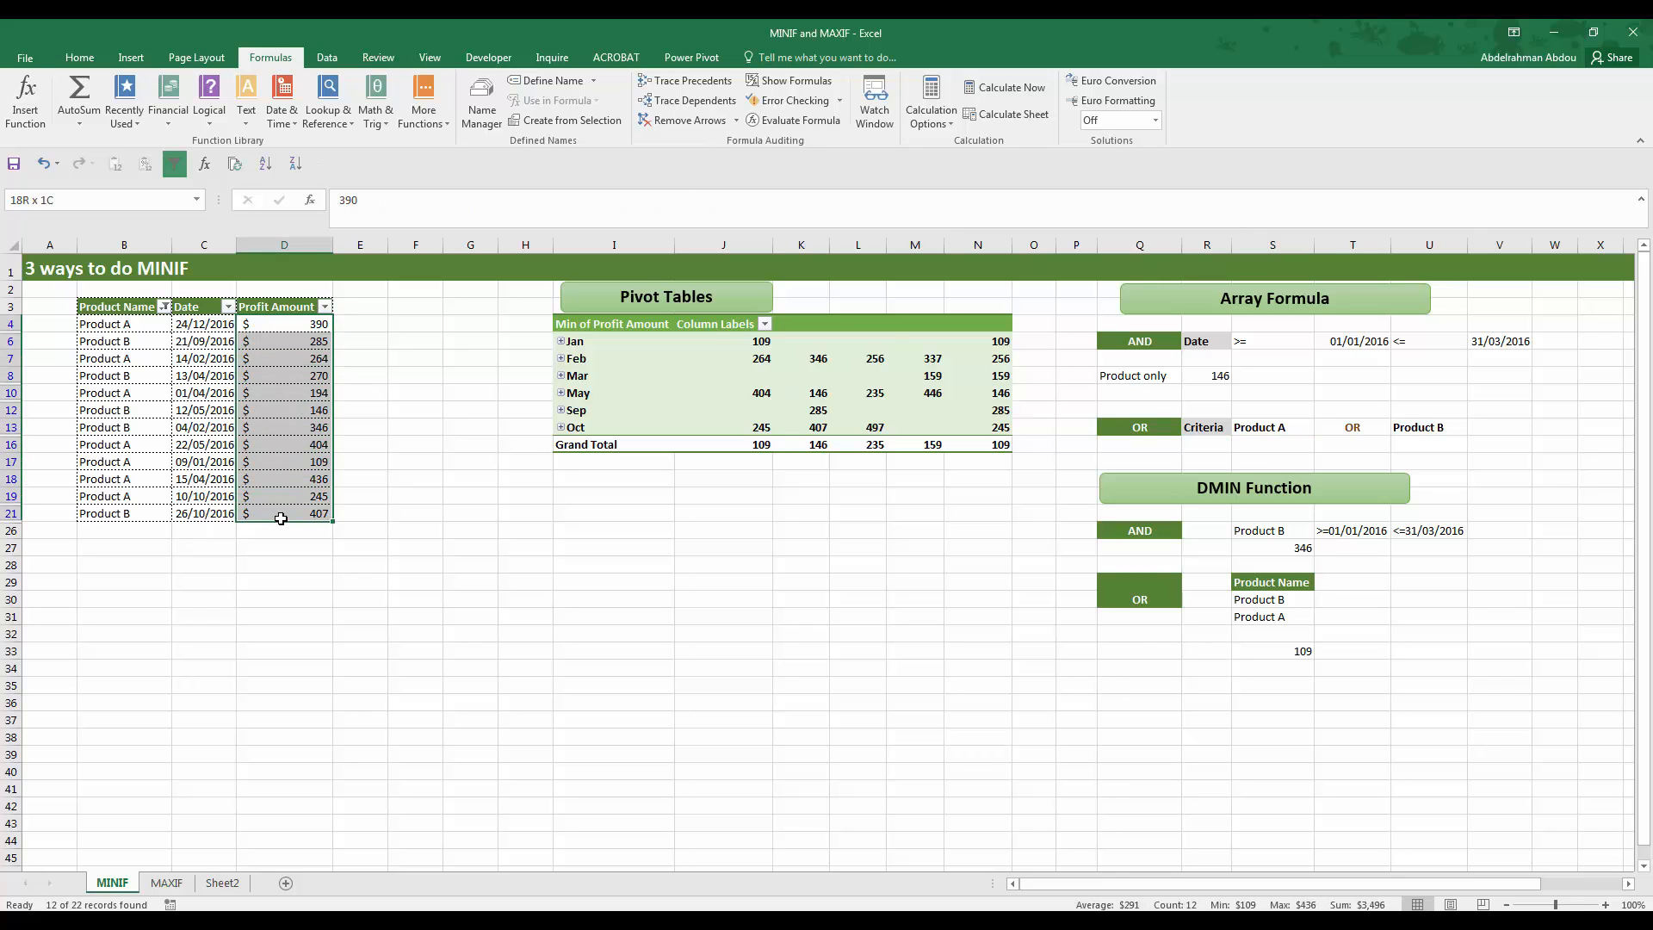
Undo the Product Name filter so the full source table is shown again.
click(301, 462)
key(ctrl+z)
key(ctrl+z)
key(ctrl+z)
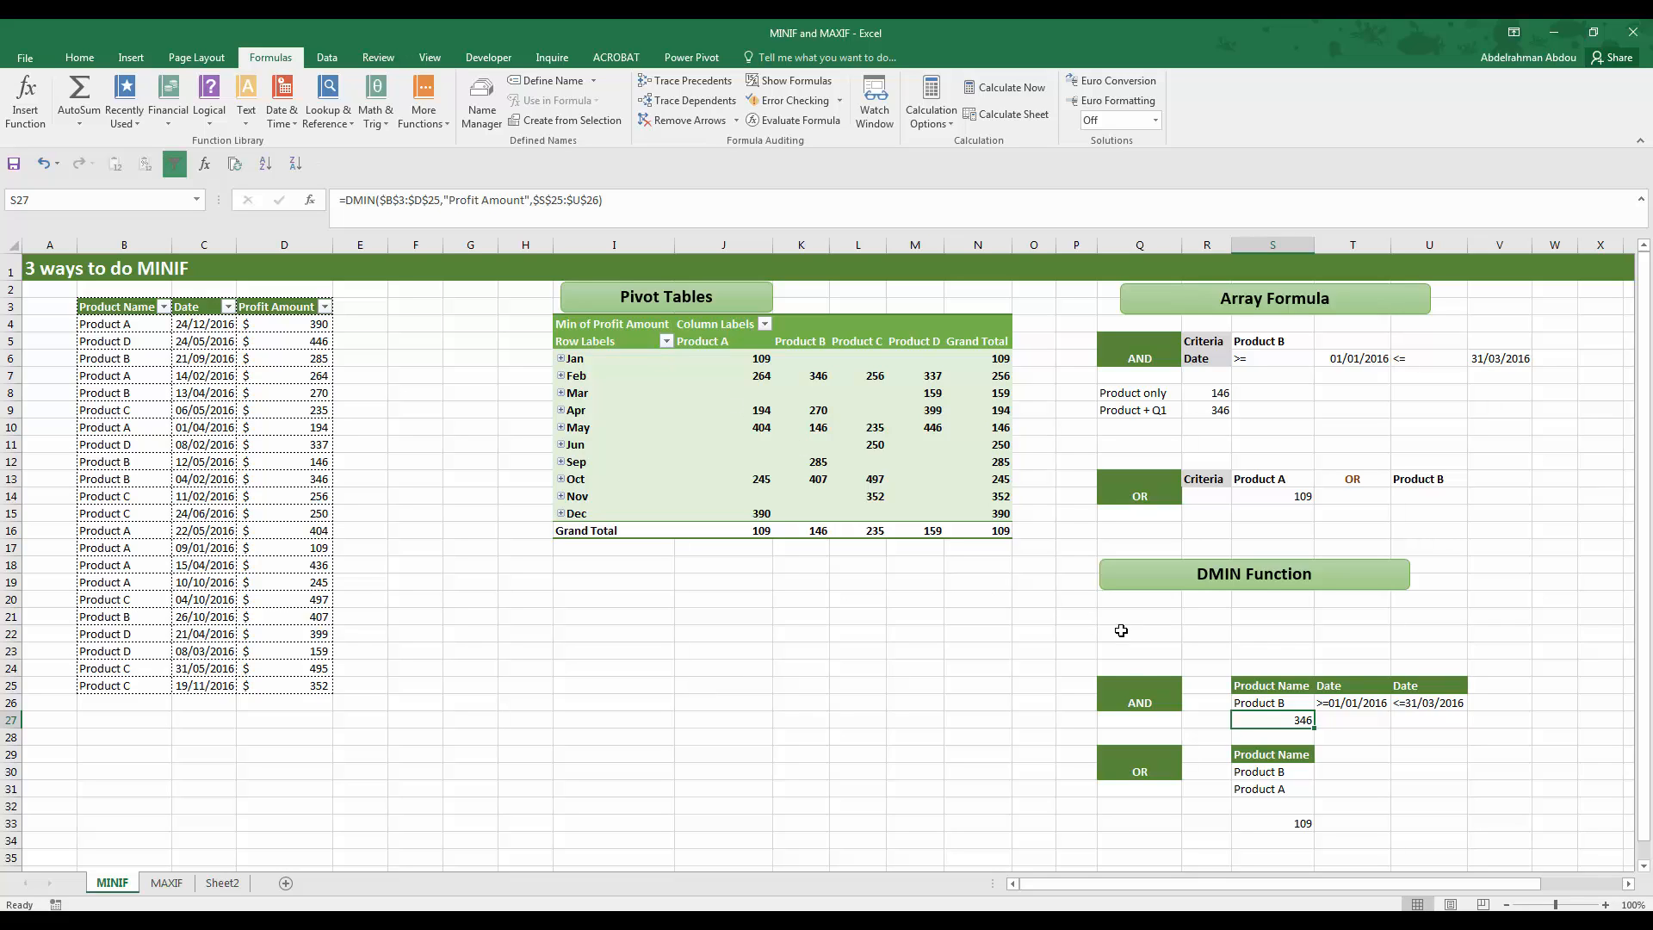
Start a DMIN formula in S27 with the absolute range $B$3:$D$24 as its database.
text(=)
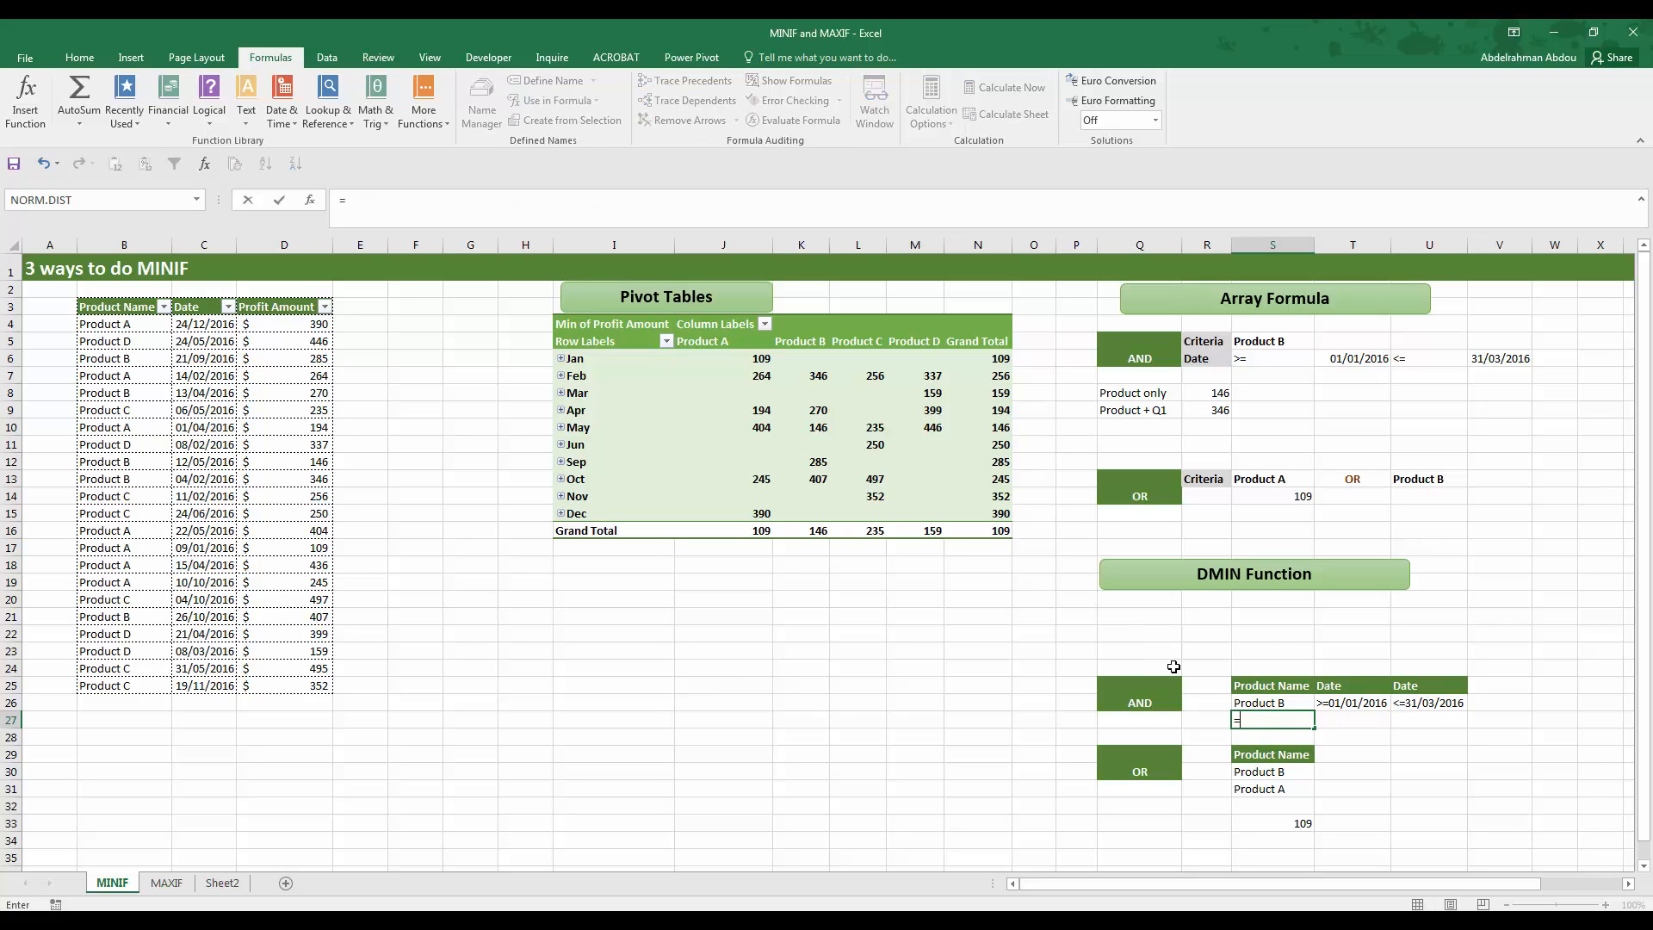
text(dmin)
key(Tab)
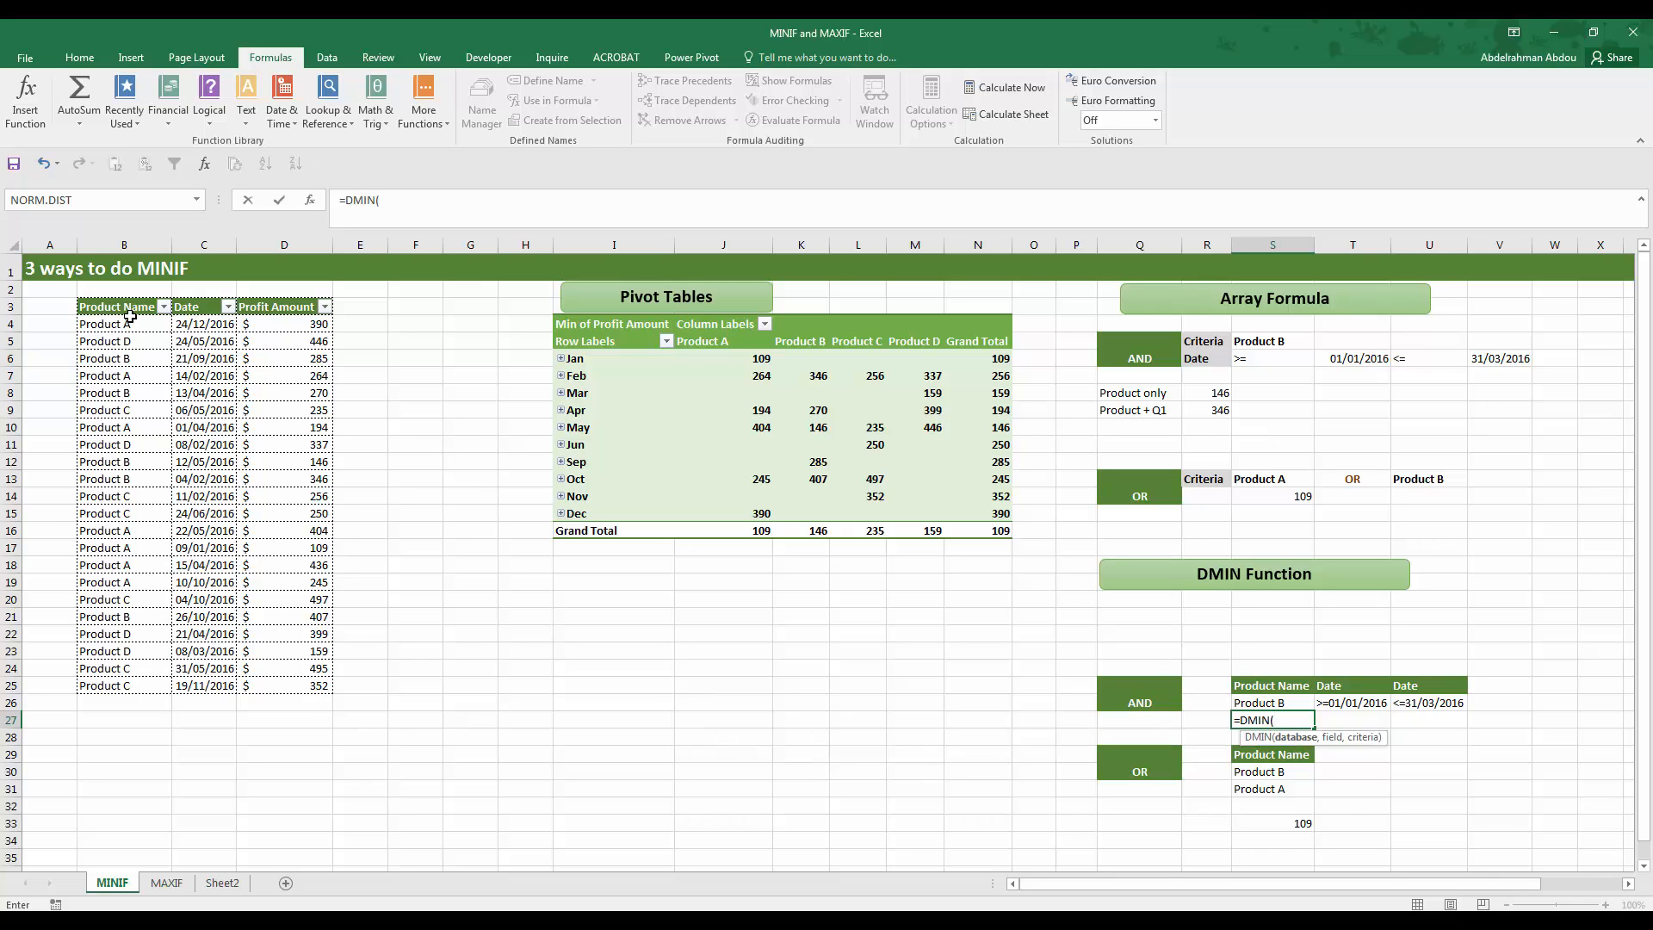
drag(106, 307, 314, 671)
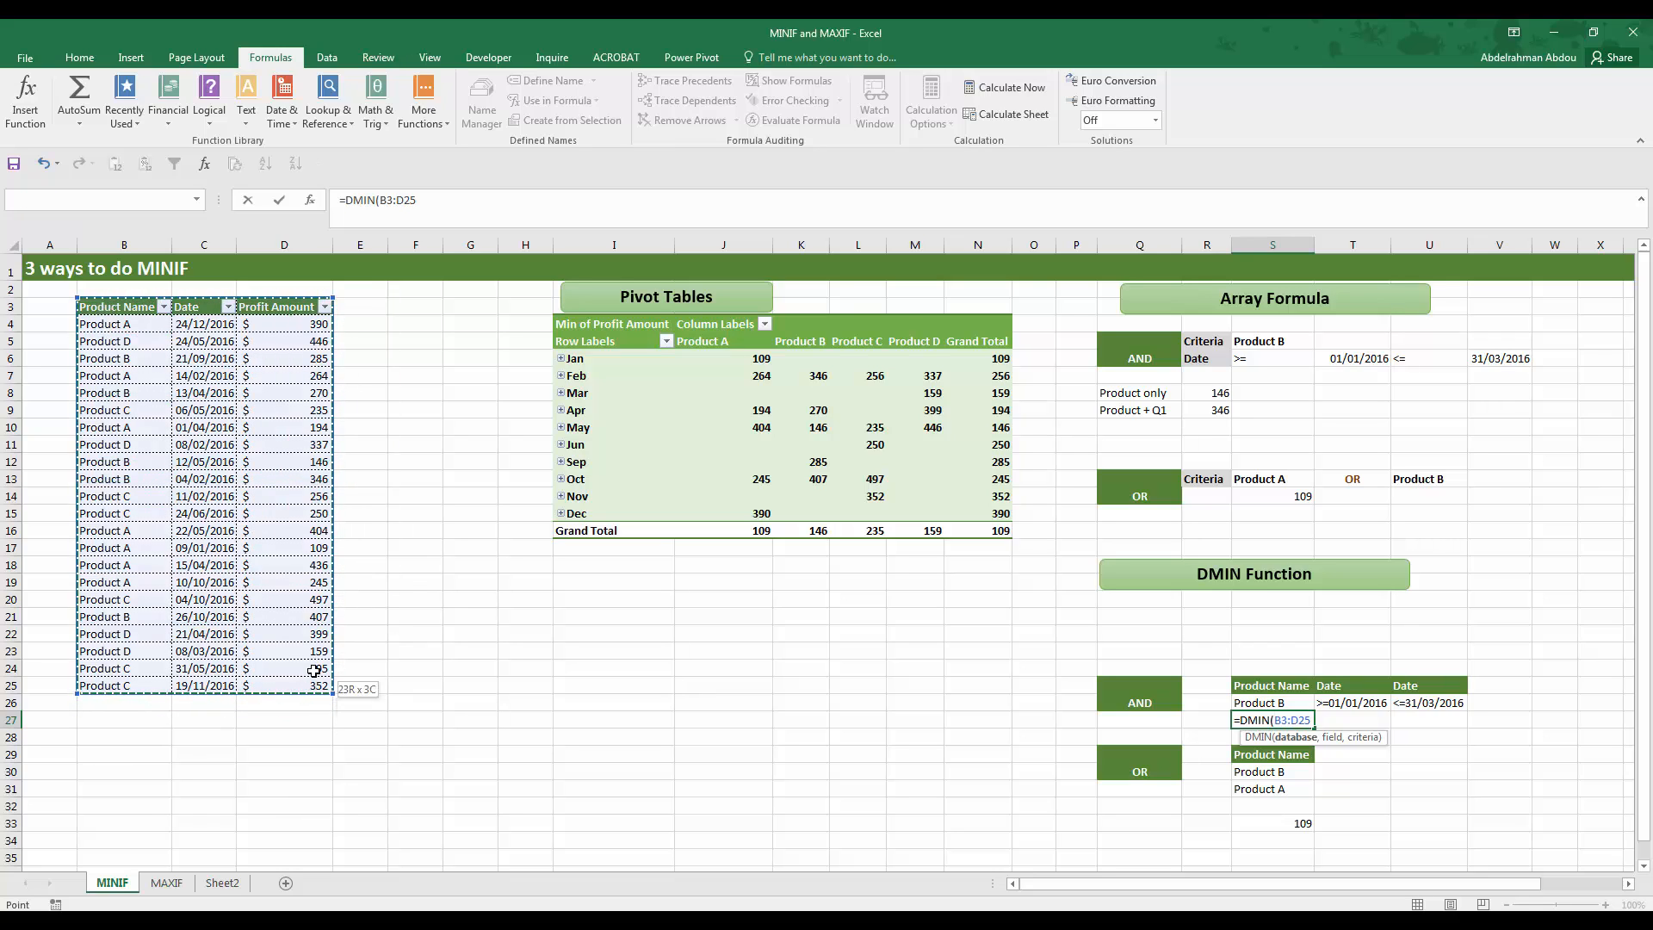
key(F4)
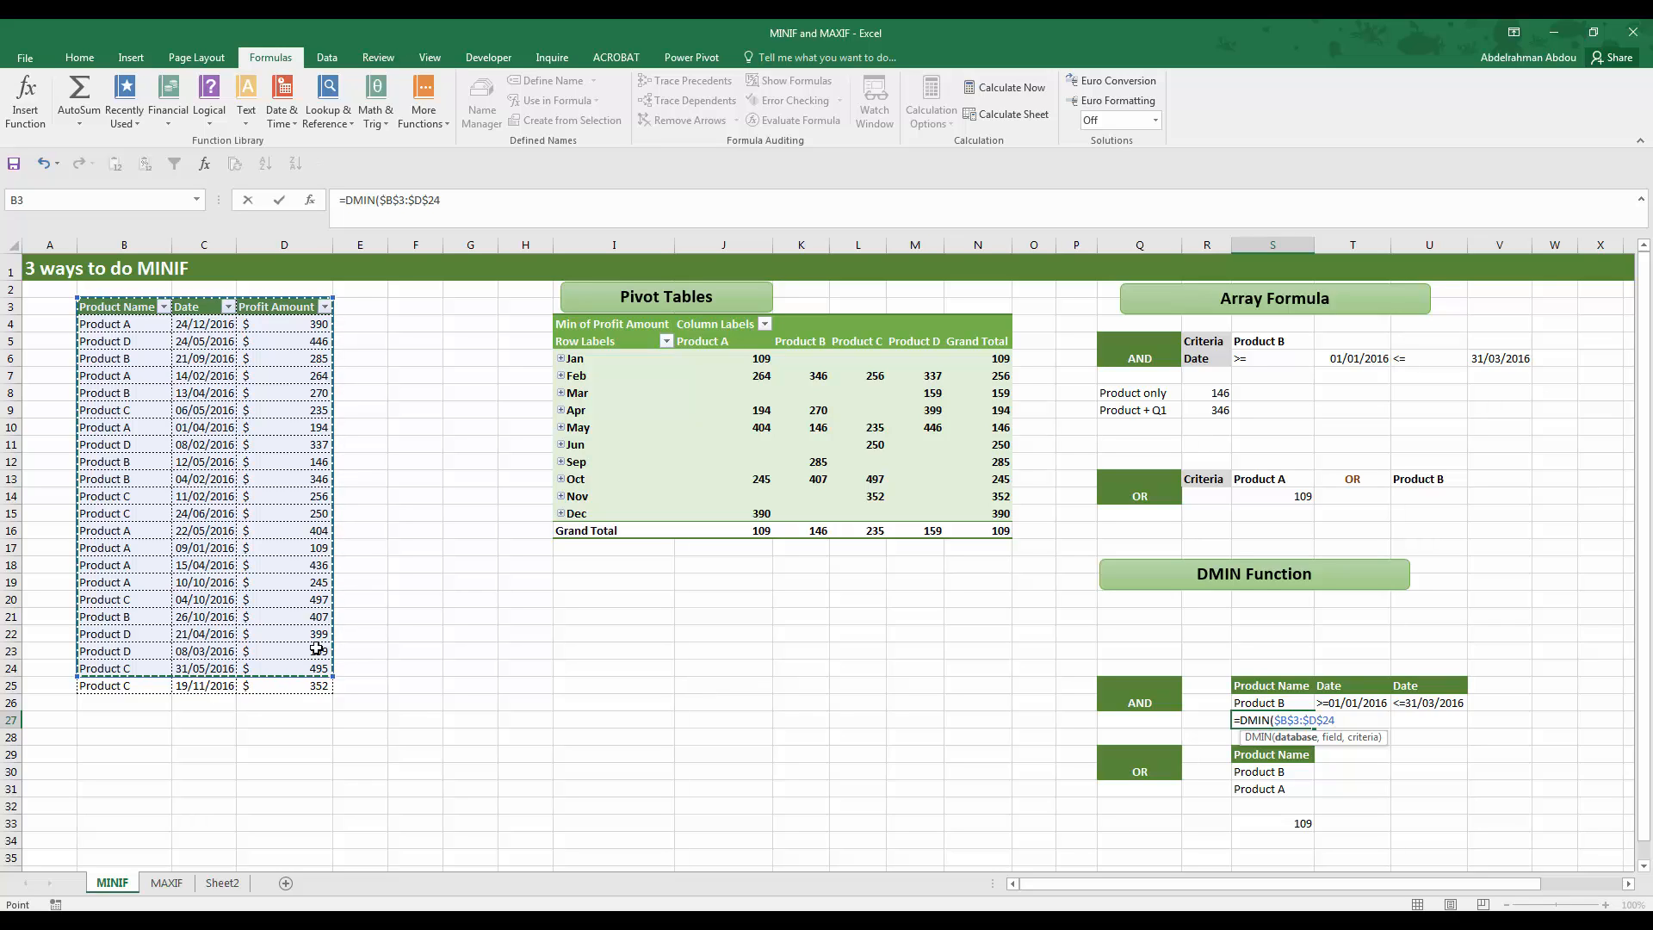
Add "Profit amount" as the field argument of the S27 DMIN formula, correcting the misspelled first word.
text(,"Porfit)
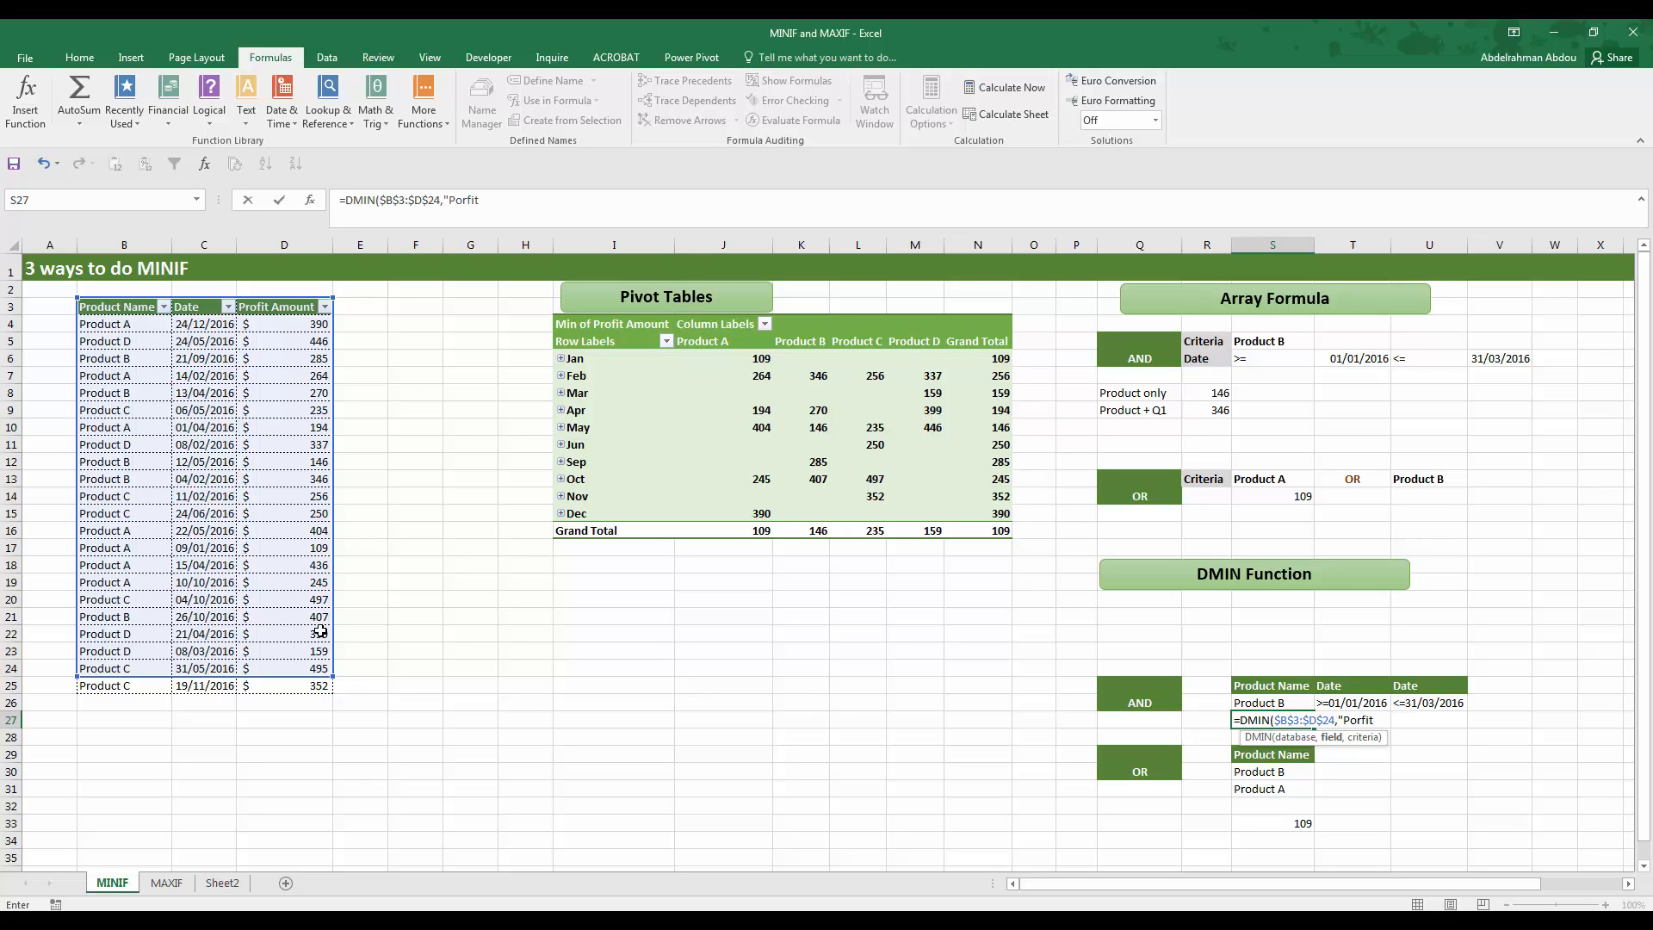
key(BackSpace)
key(BackSpace)
key(BackSpace)
key(BackSpace)
key(BackSpace)
text(rofit amount",)
Use $S$25:$U$26 as the criteria of the S27 DMIN formula, close it and enter it.
drag(1266, 684, 1433, 704)
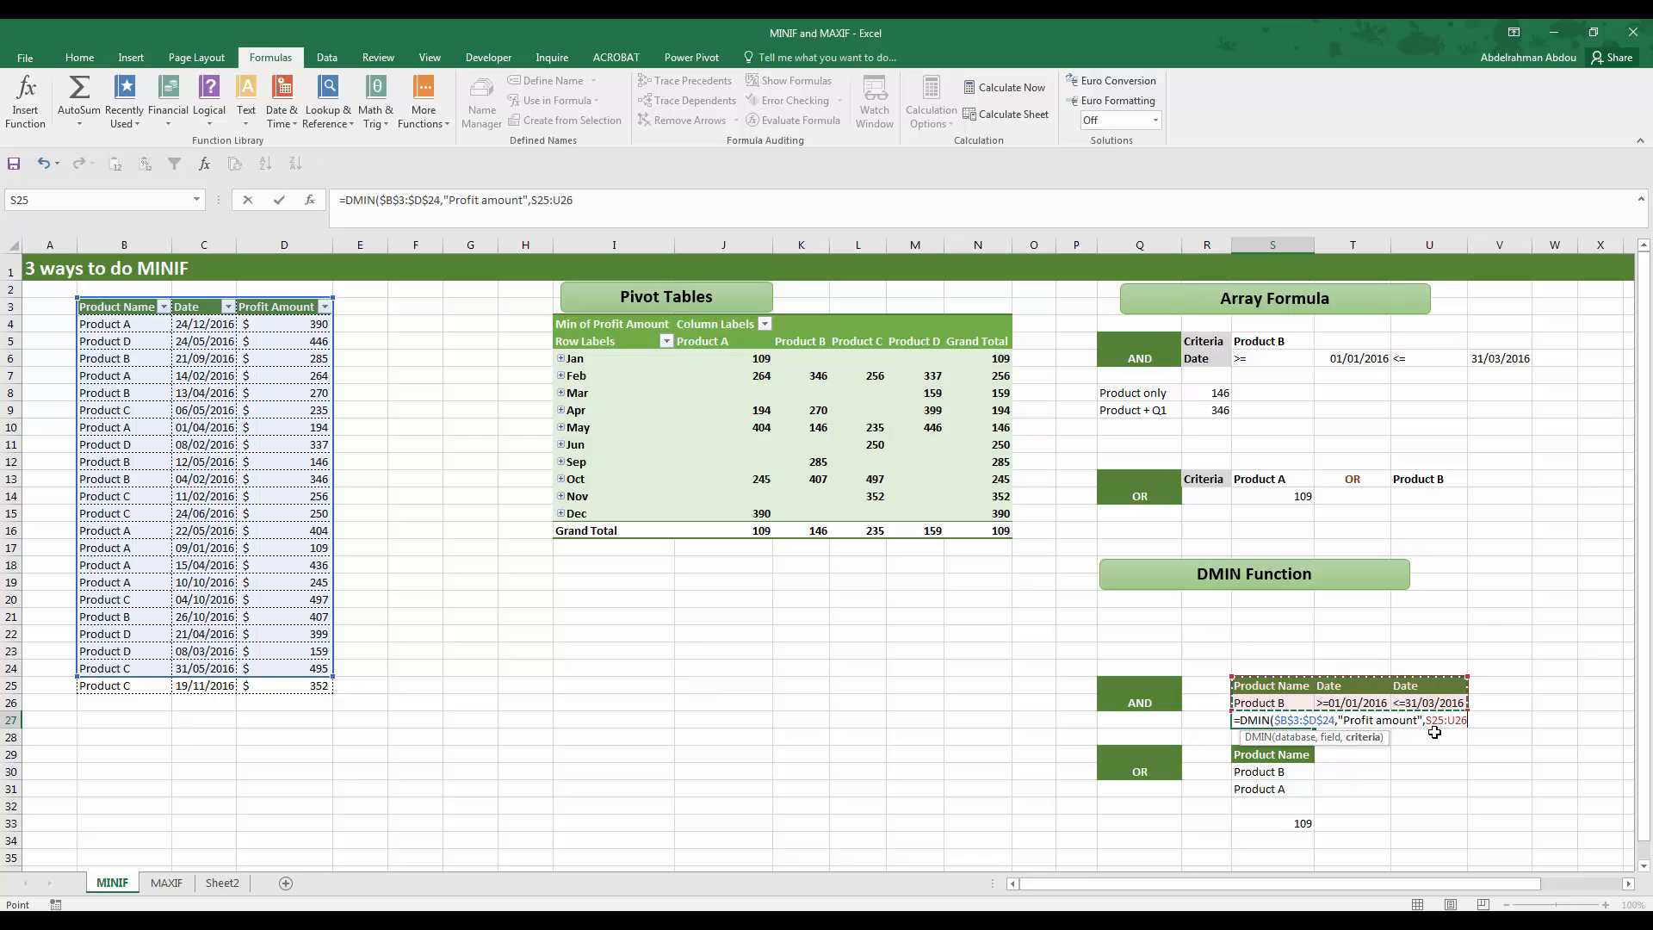
key(F4)
text())
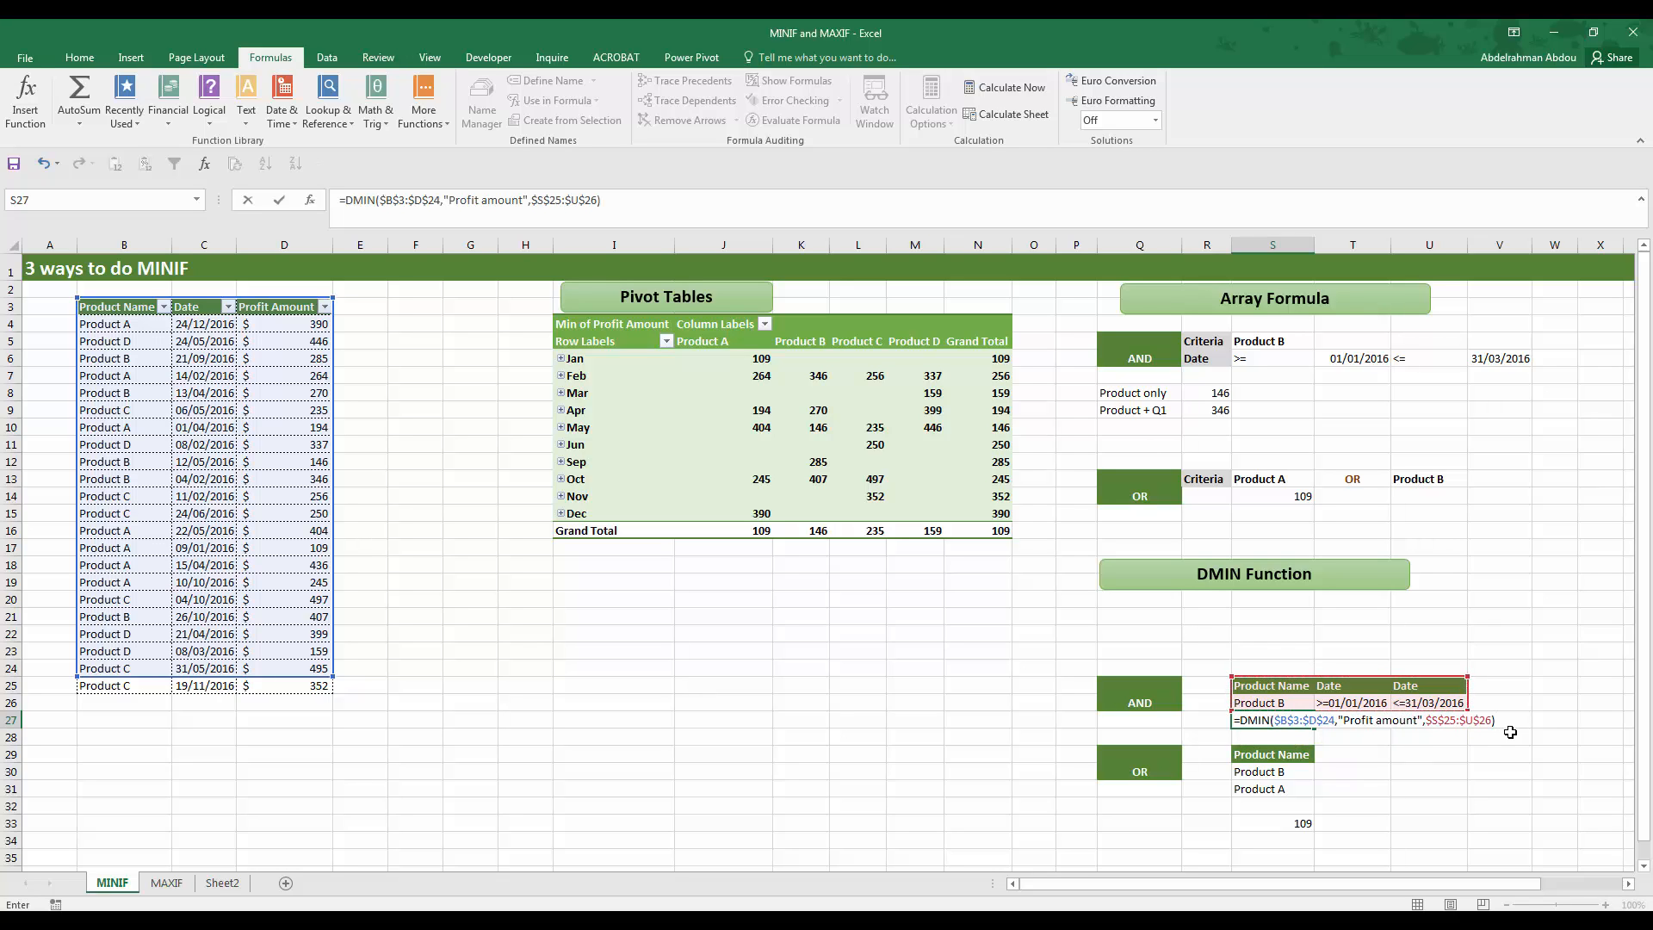
key(Return)
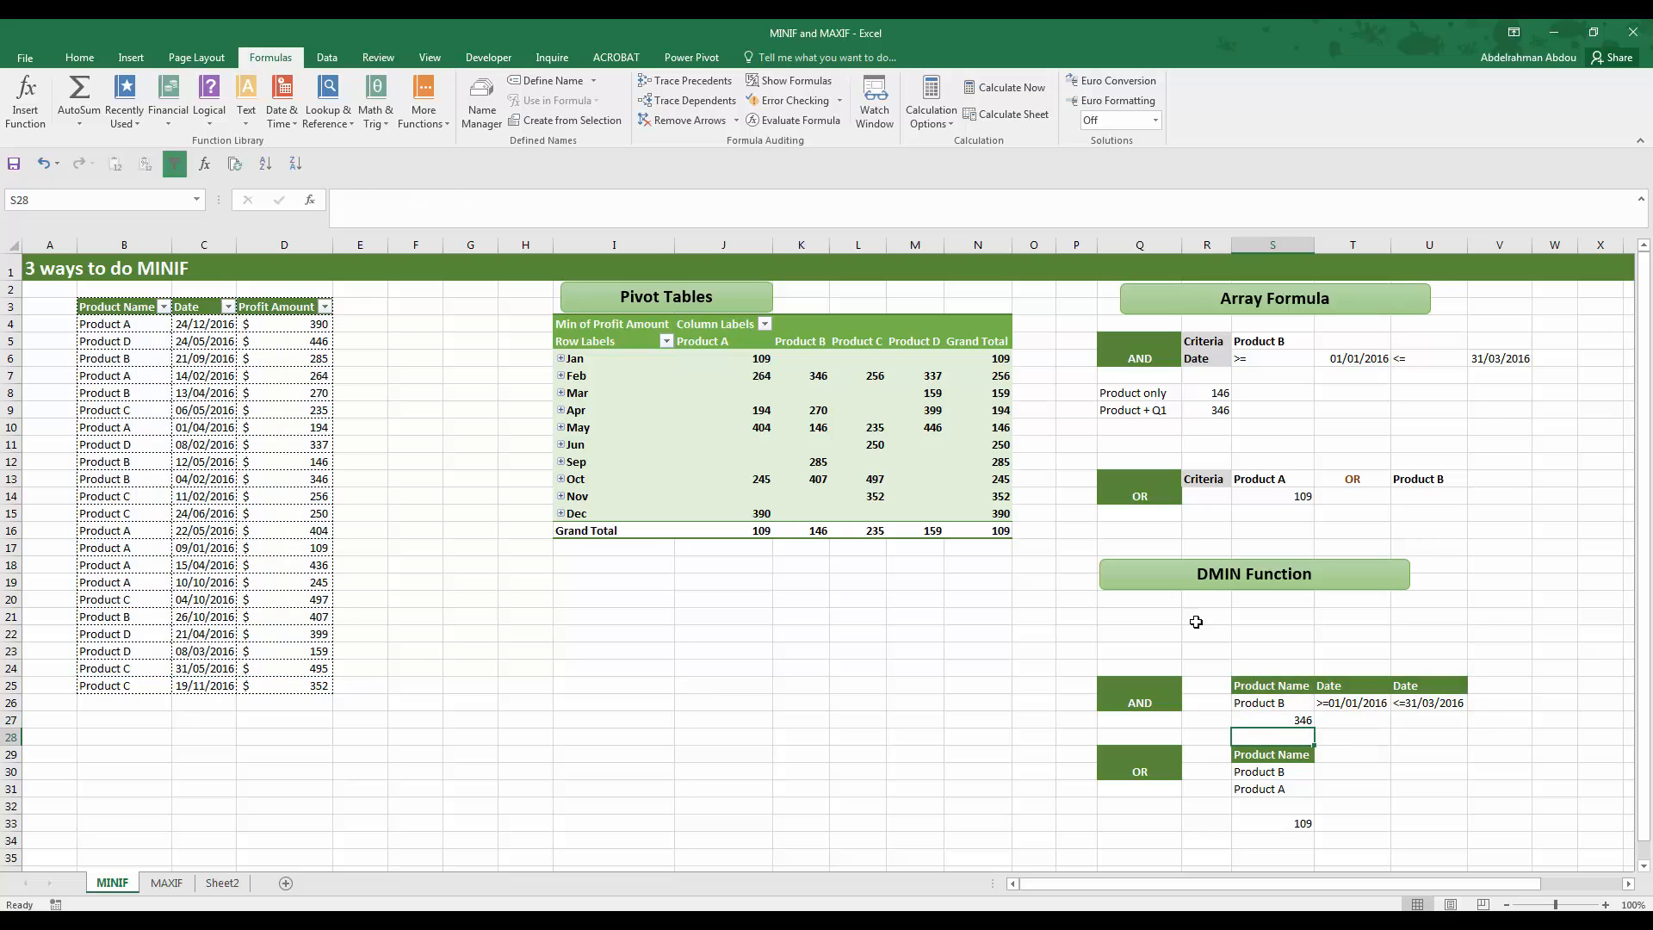
Review the DMIN formula in S27 and the product header and criterion in S25:S26.
click(1271, 699)
click(1270, 709)
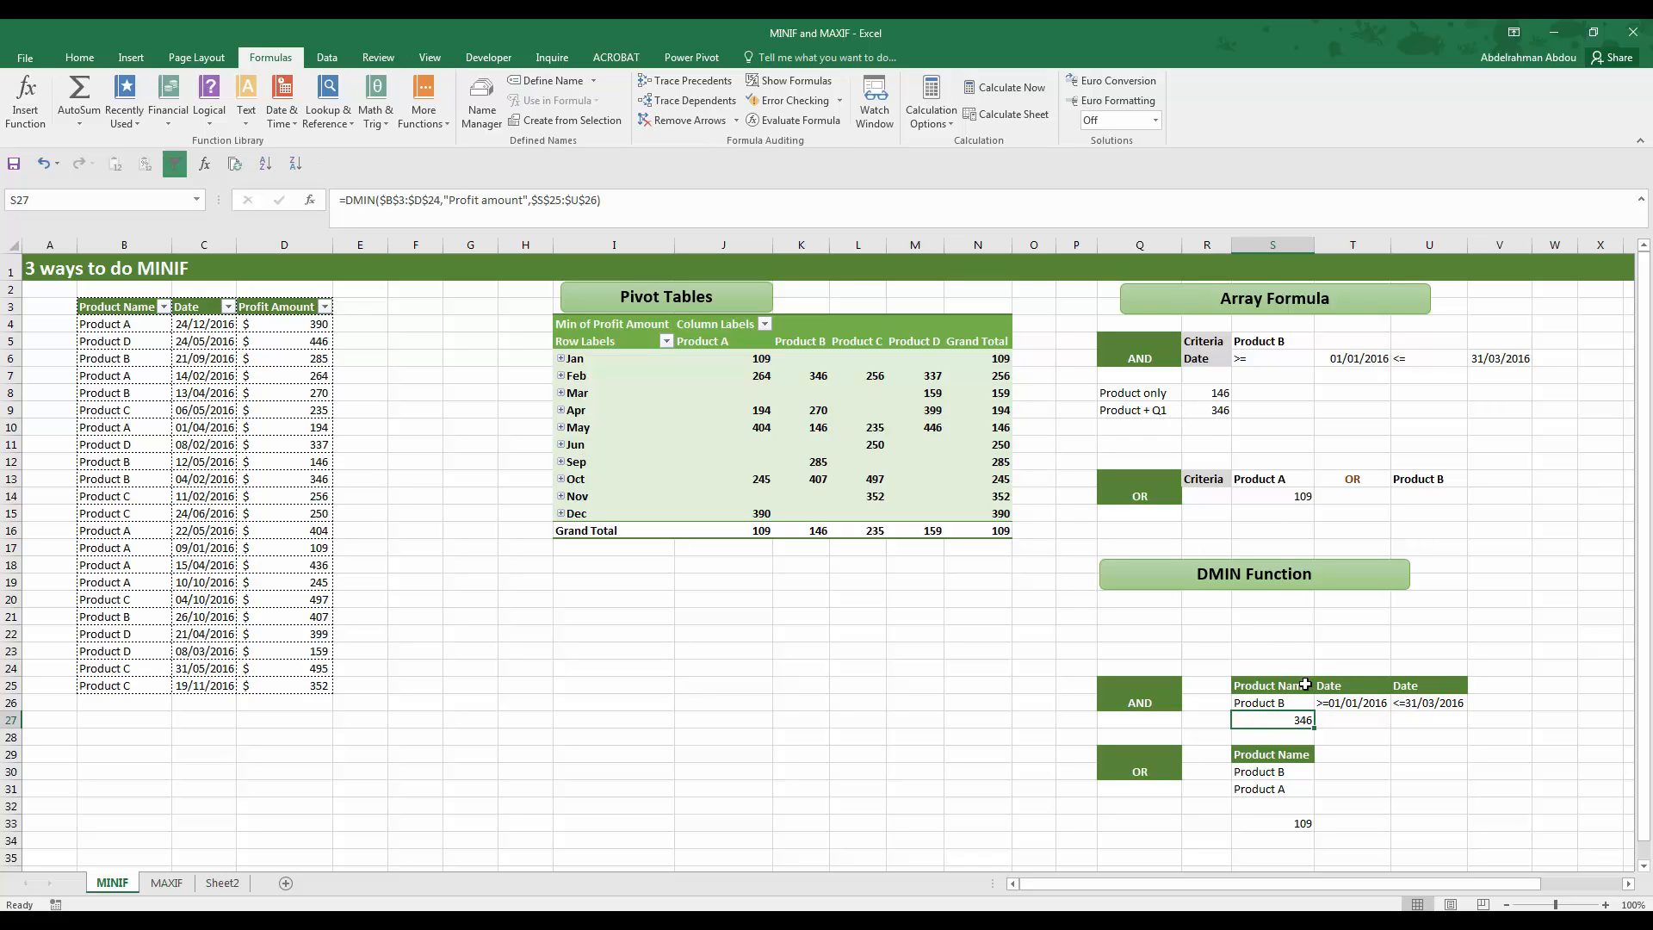
drag(1267, 684, 1272, 704)
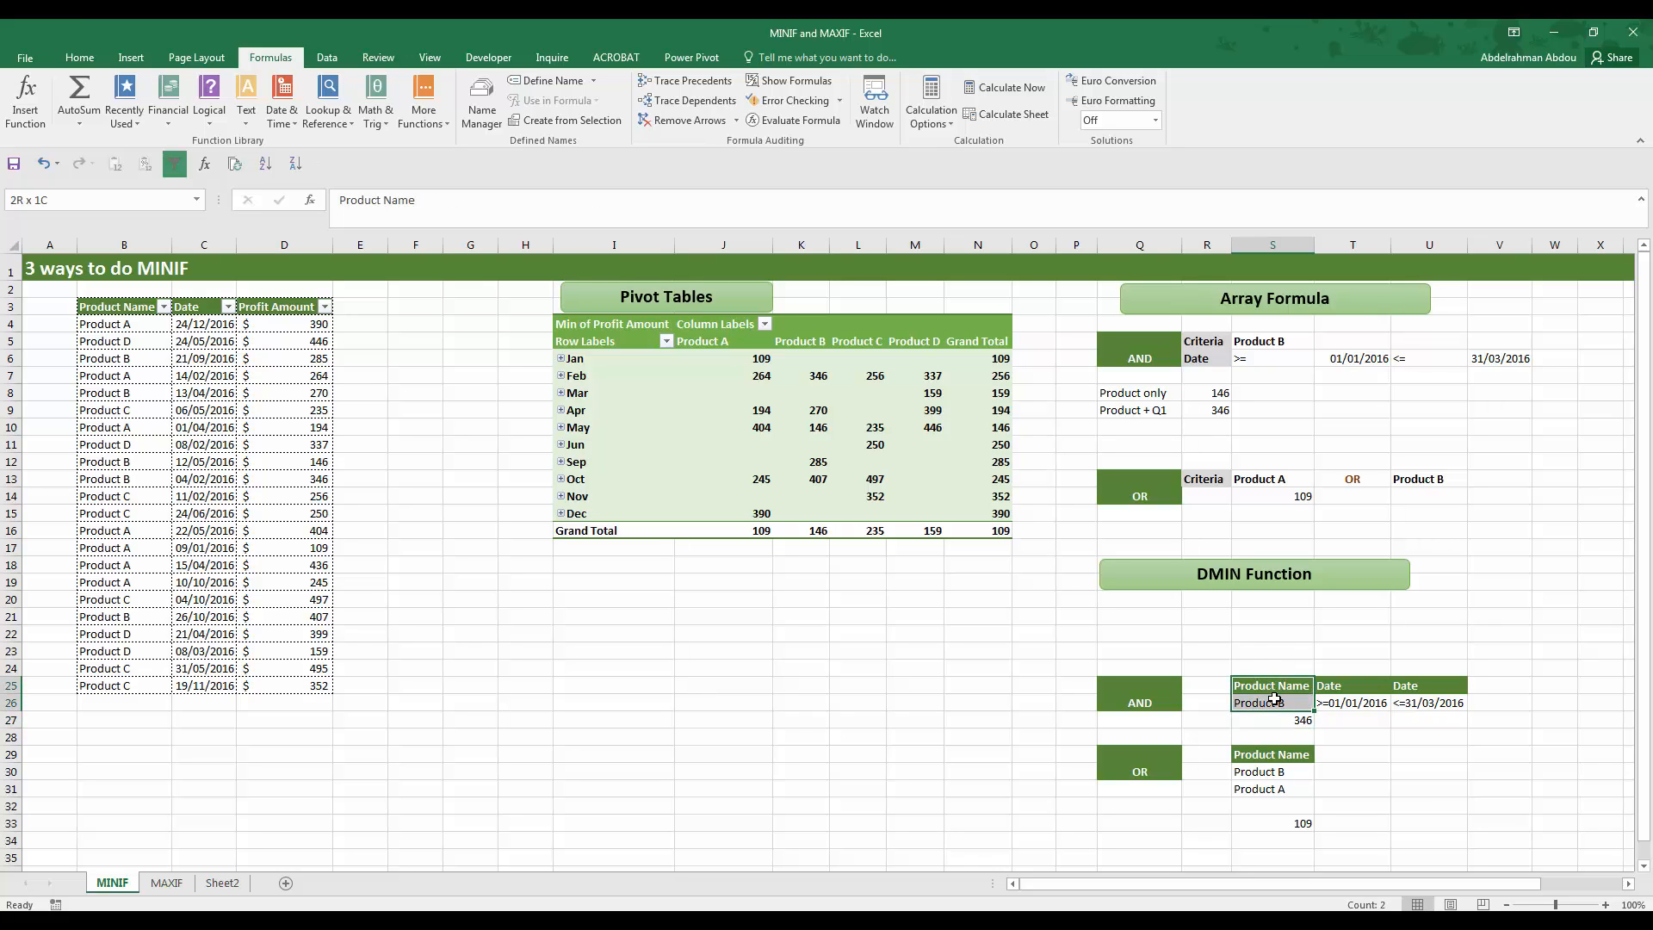
click(1281, 727)
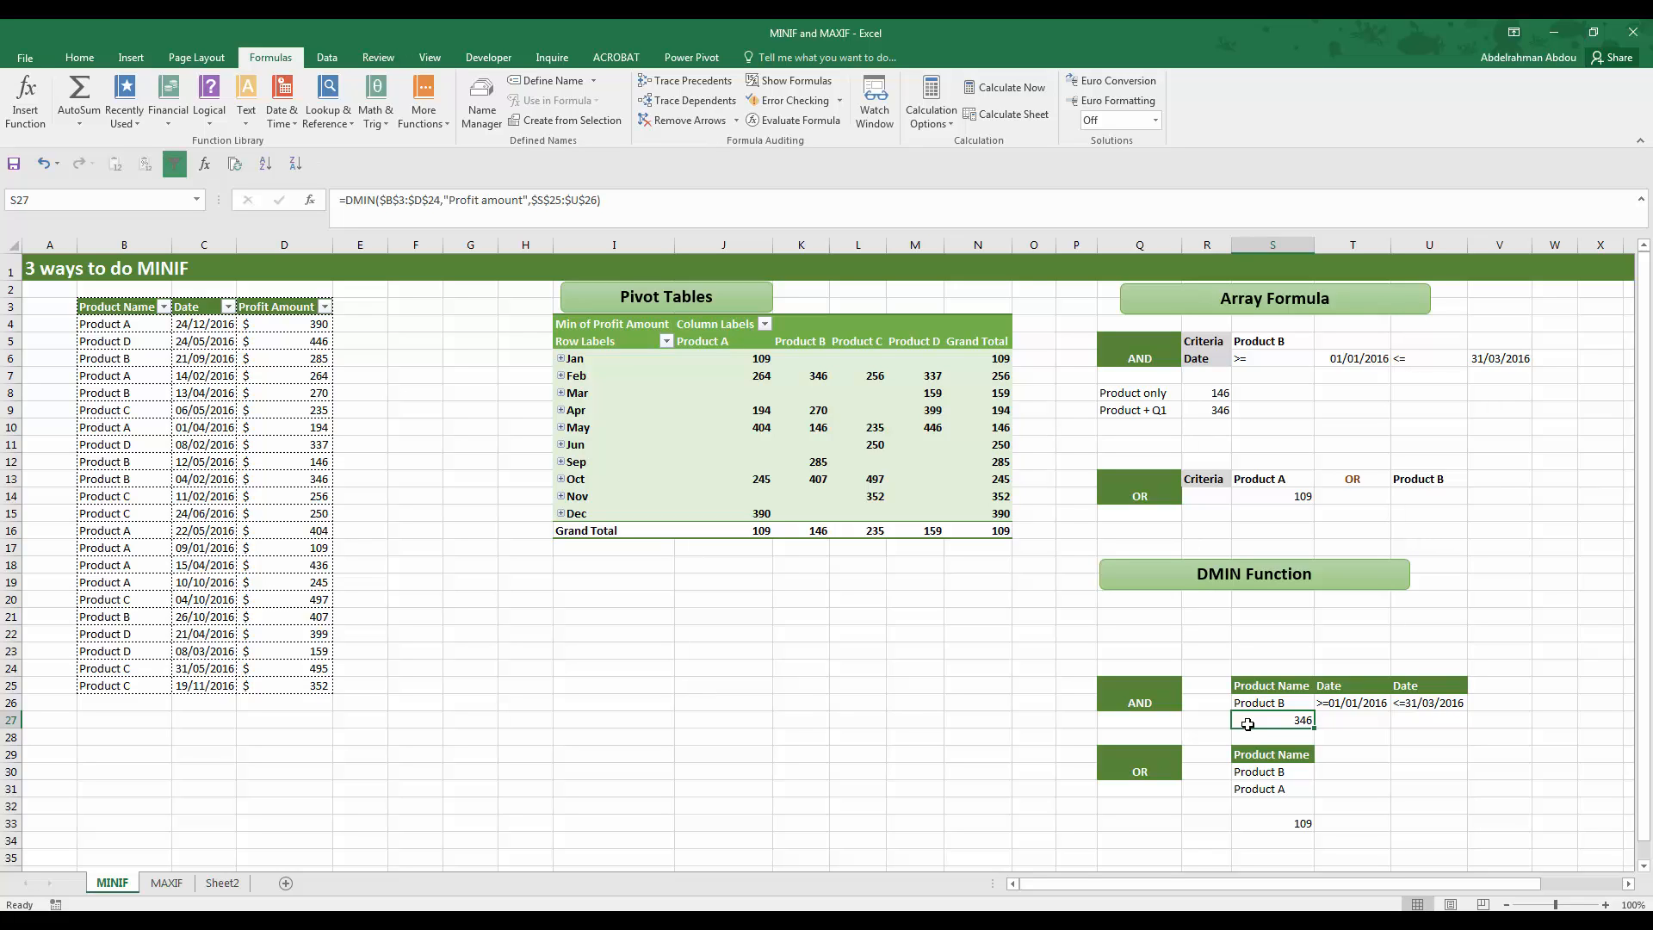
Start replacing the S33 formula with DMIN, using $B$3:$D$25 as the database and "Profit Amount" as the field.
click(1282, 823)
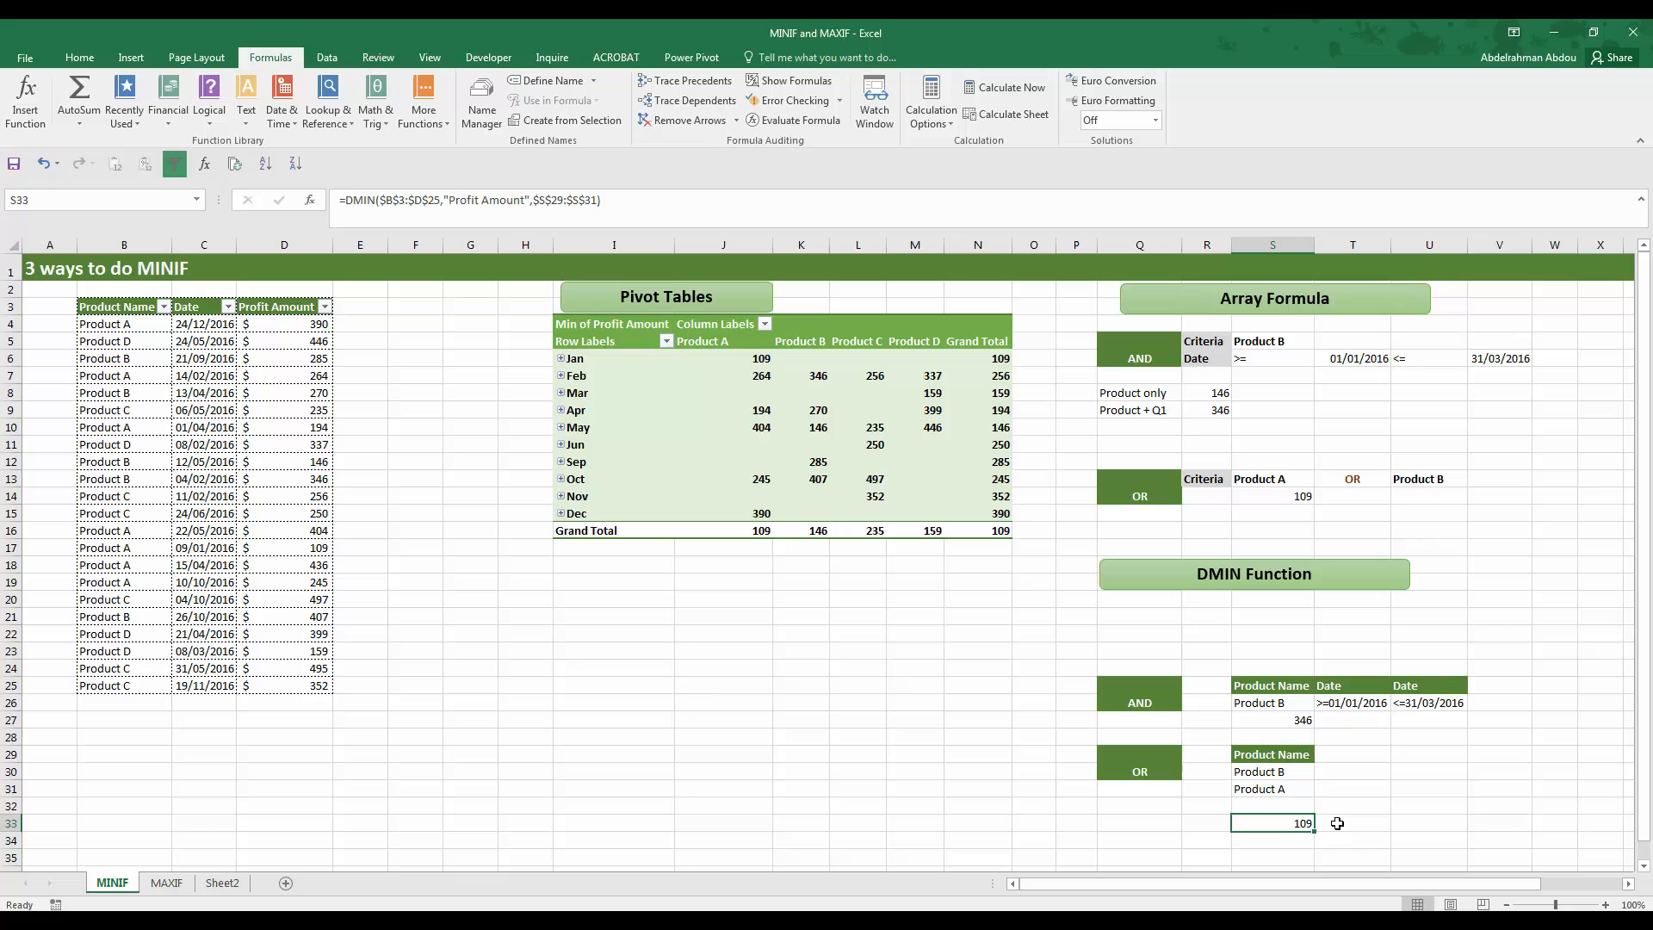
text(=DMIN()
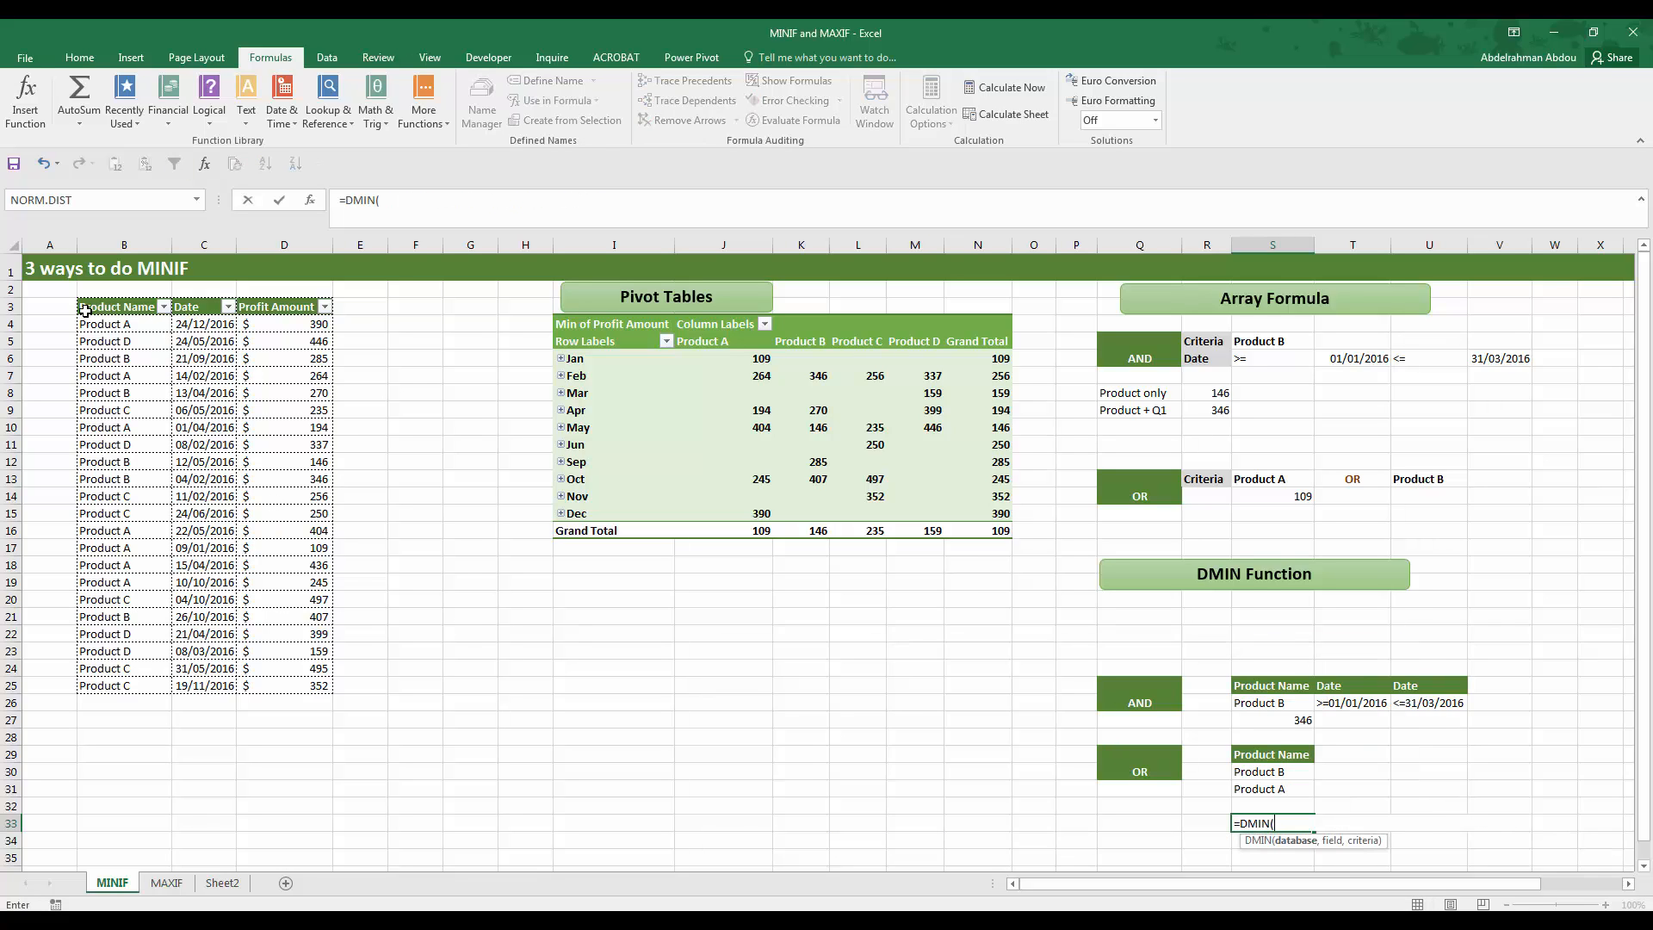
drag(85, 308, 204, 375)
drag(272, 507, 282, 690)
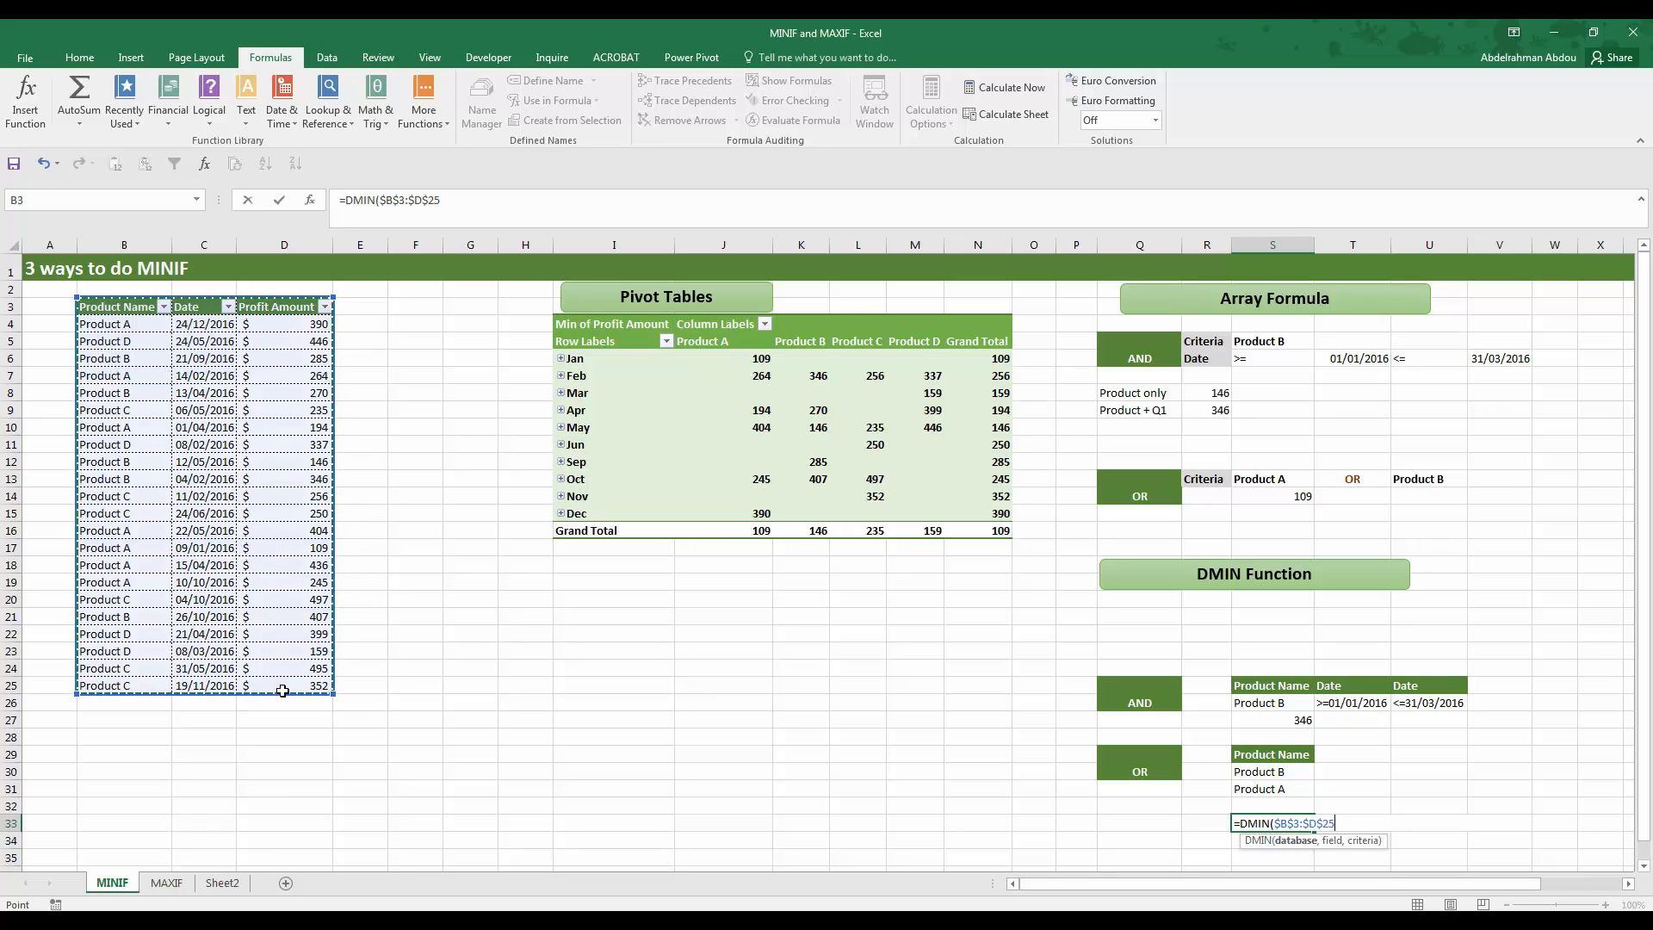
key(F4)
text(,"Profit)
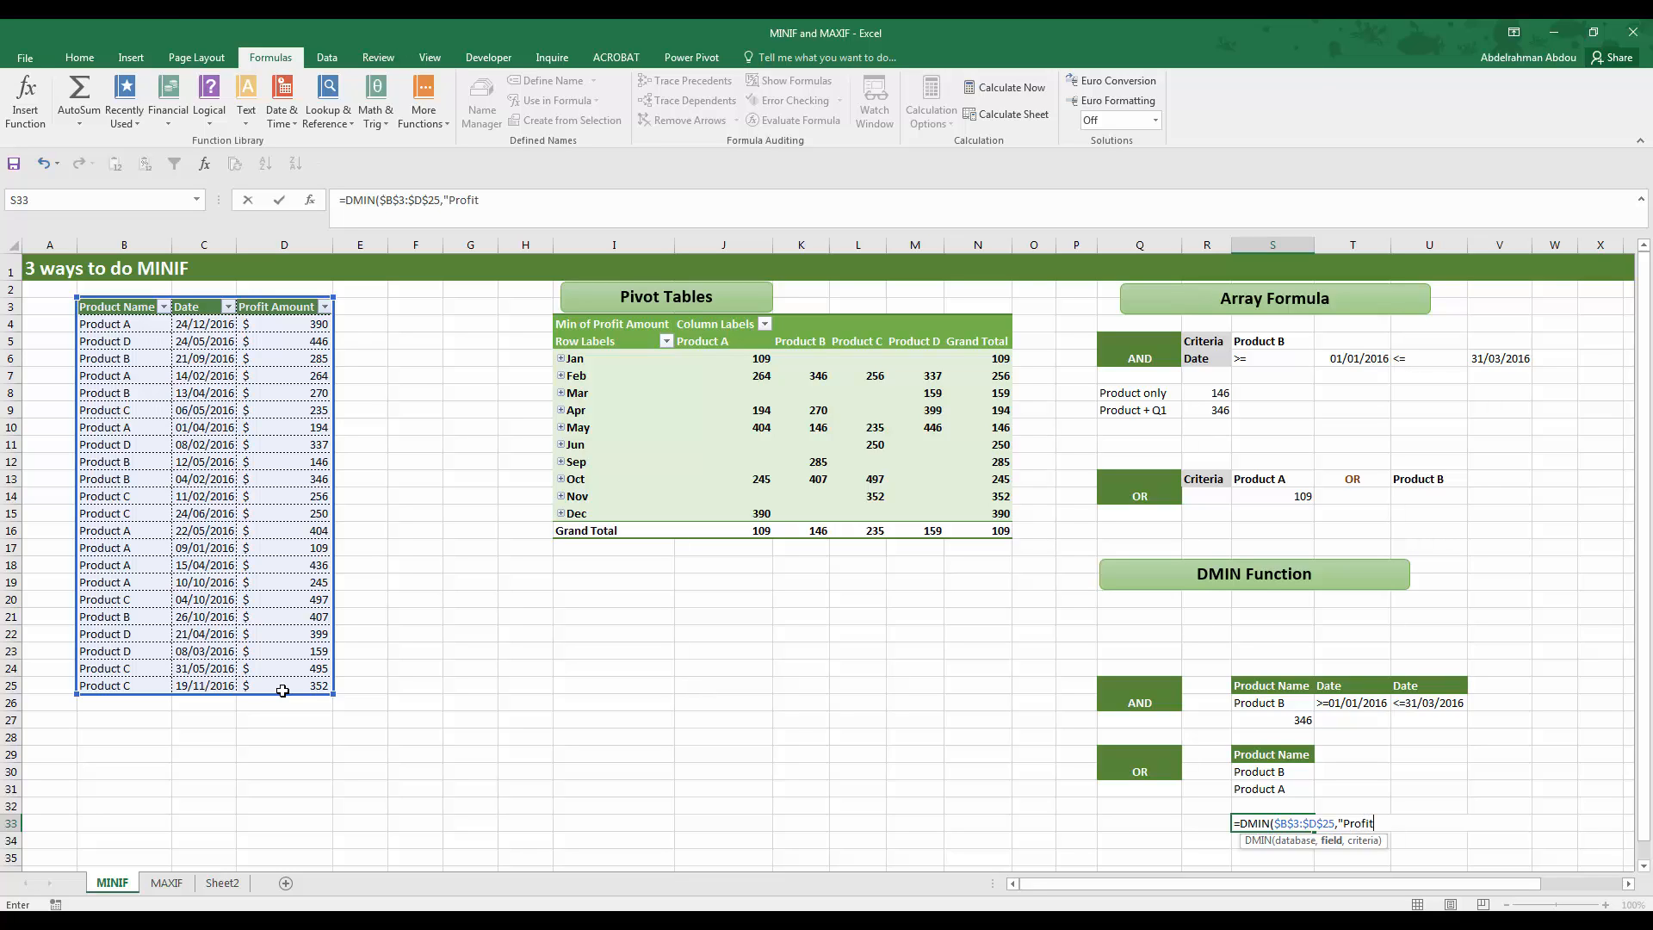
text( Amount",)
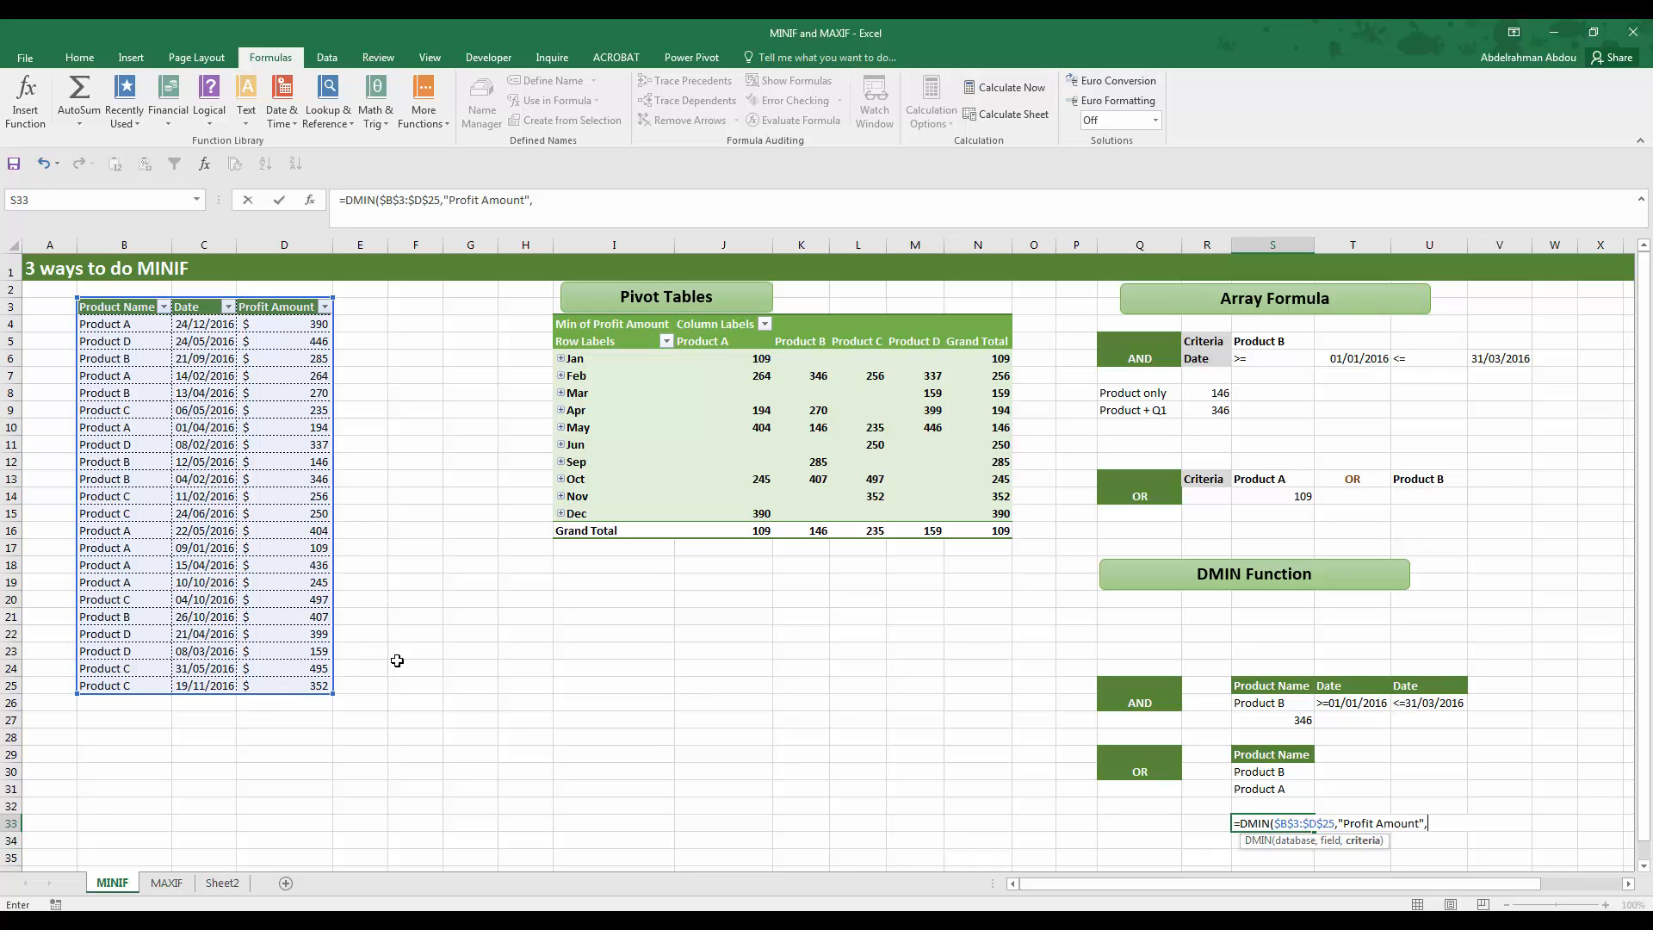
Use $S$29:$S$31 as the criteria of the S33 DMIN formula, close it and enter it.
click(1275, 755)
drag(1274, 763, 1275, 789)
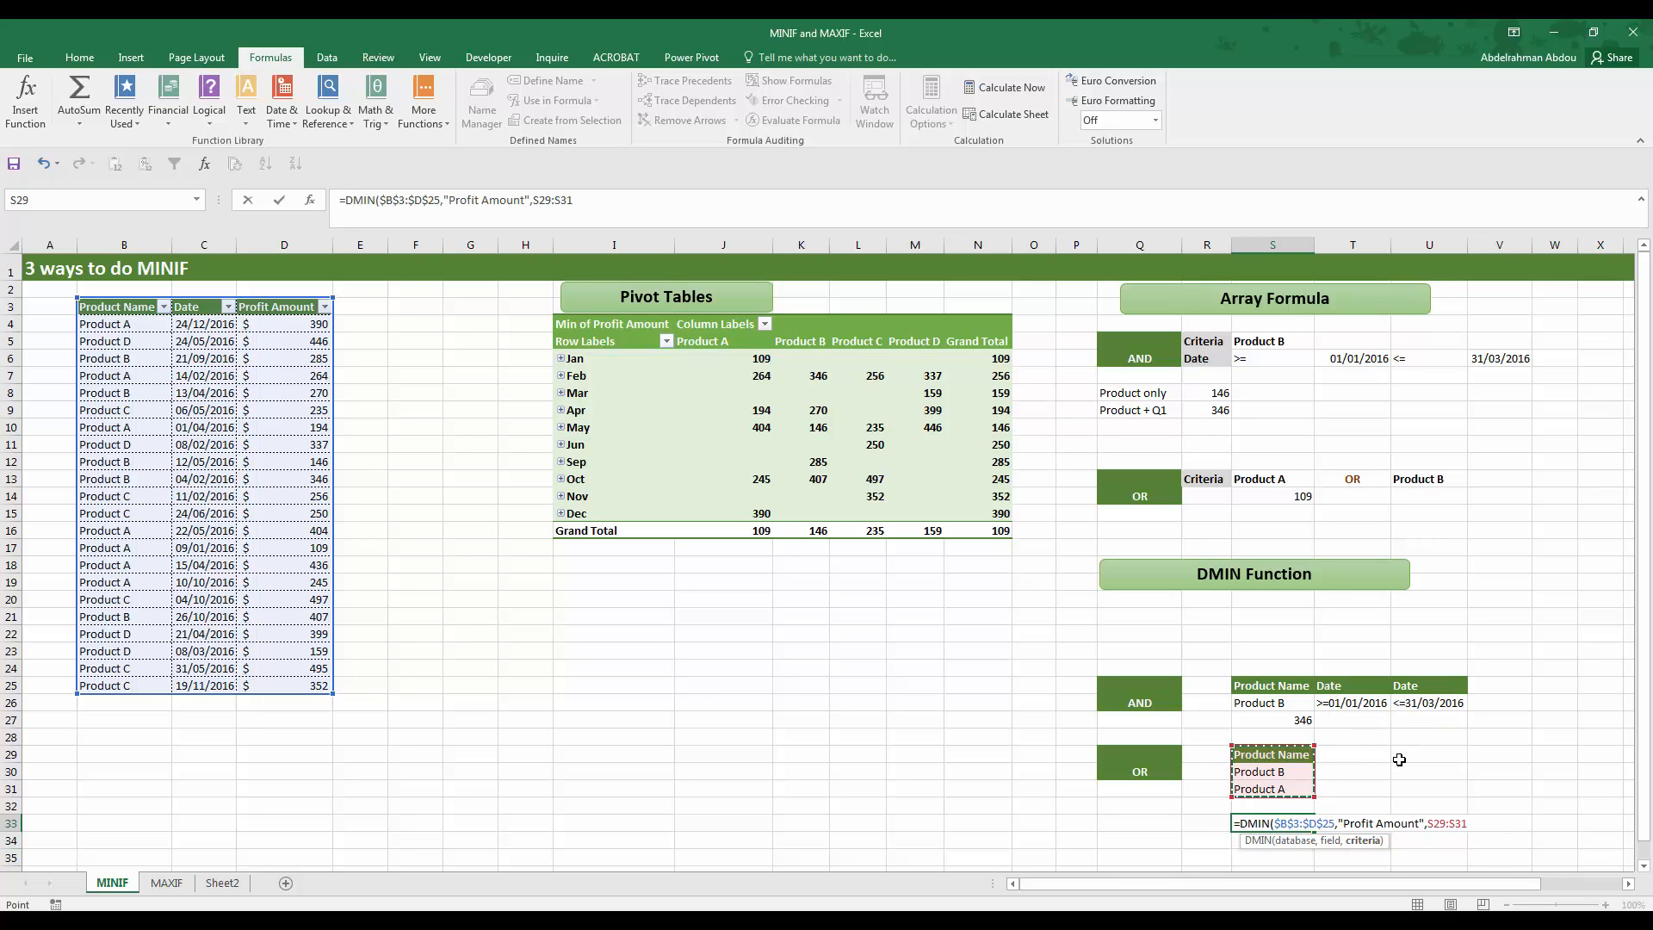
key(F4)
text())
key(Return)
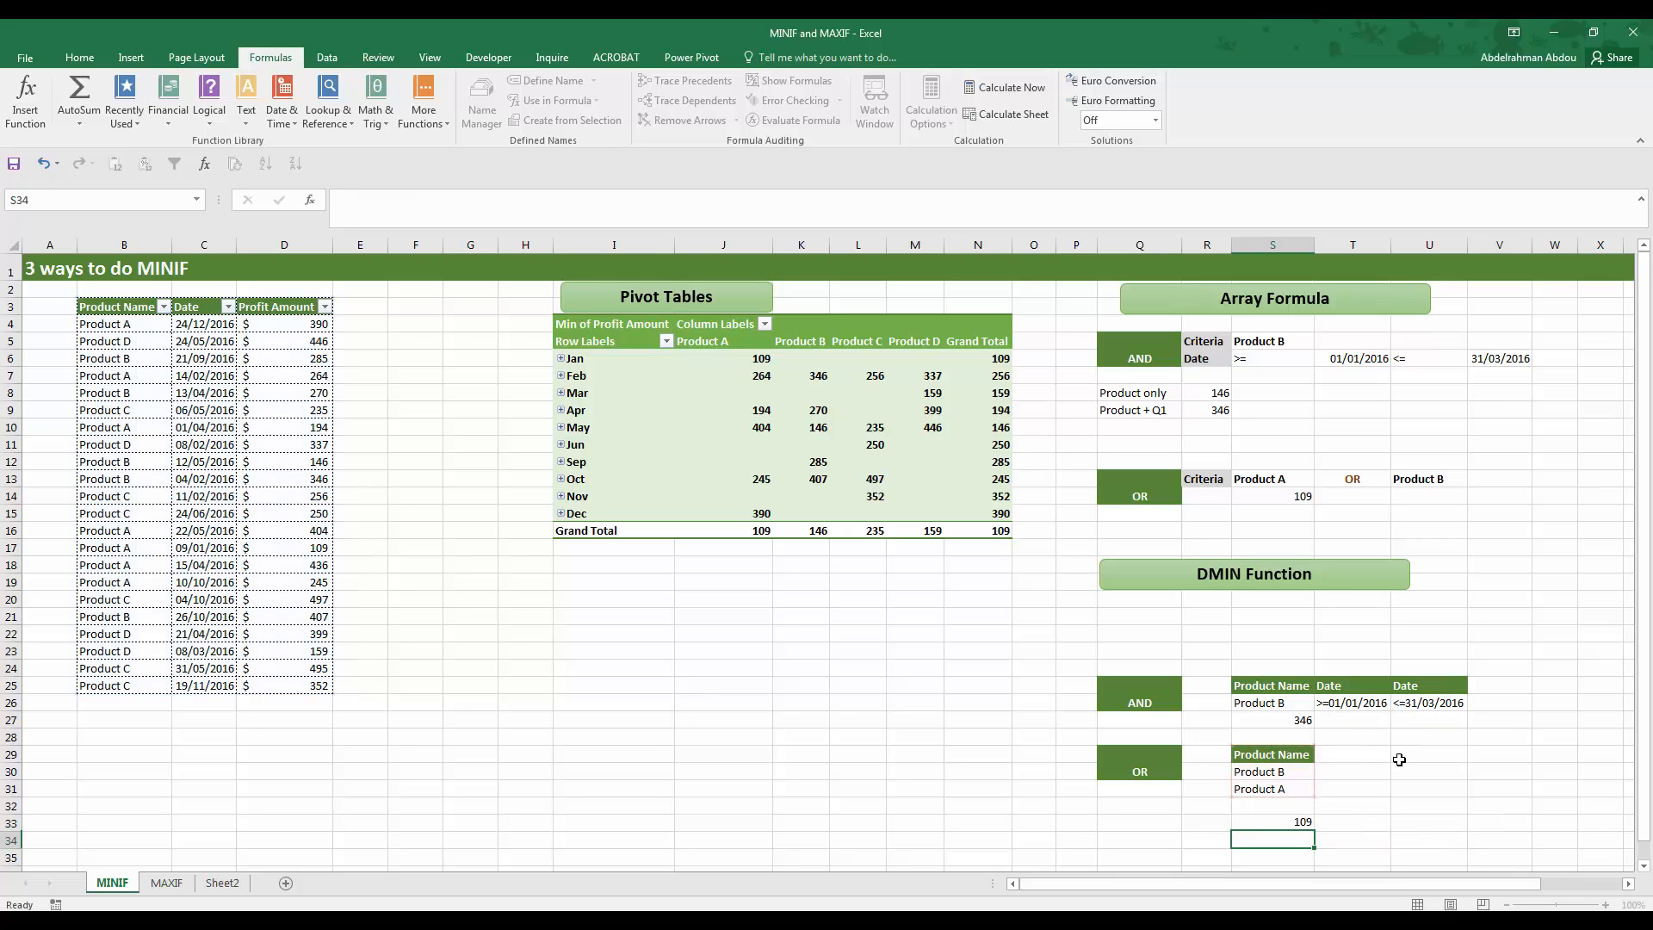
Compare the DMIN result in S33 with the OR array formula result in S14.
click(1296, 810)
click(1288, 822)
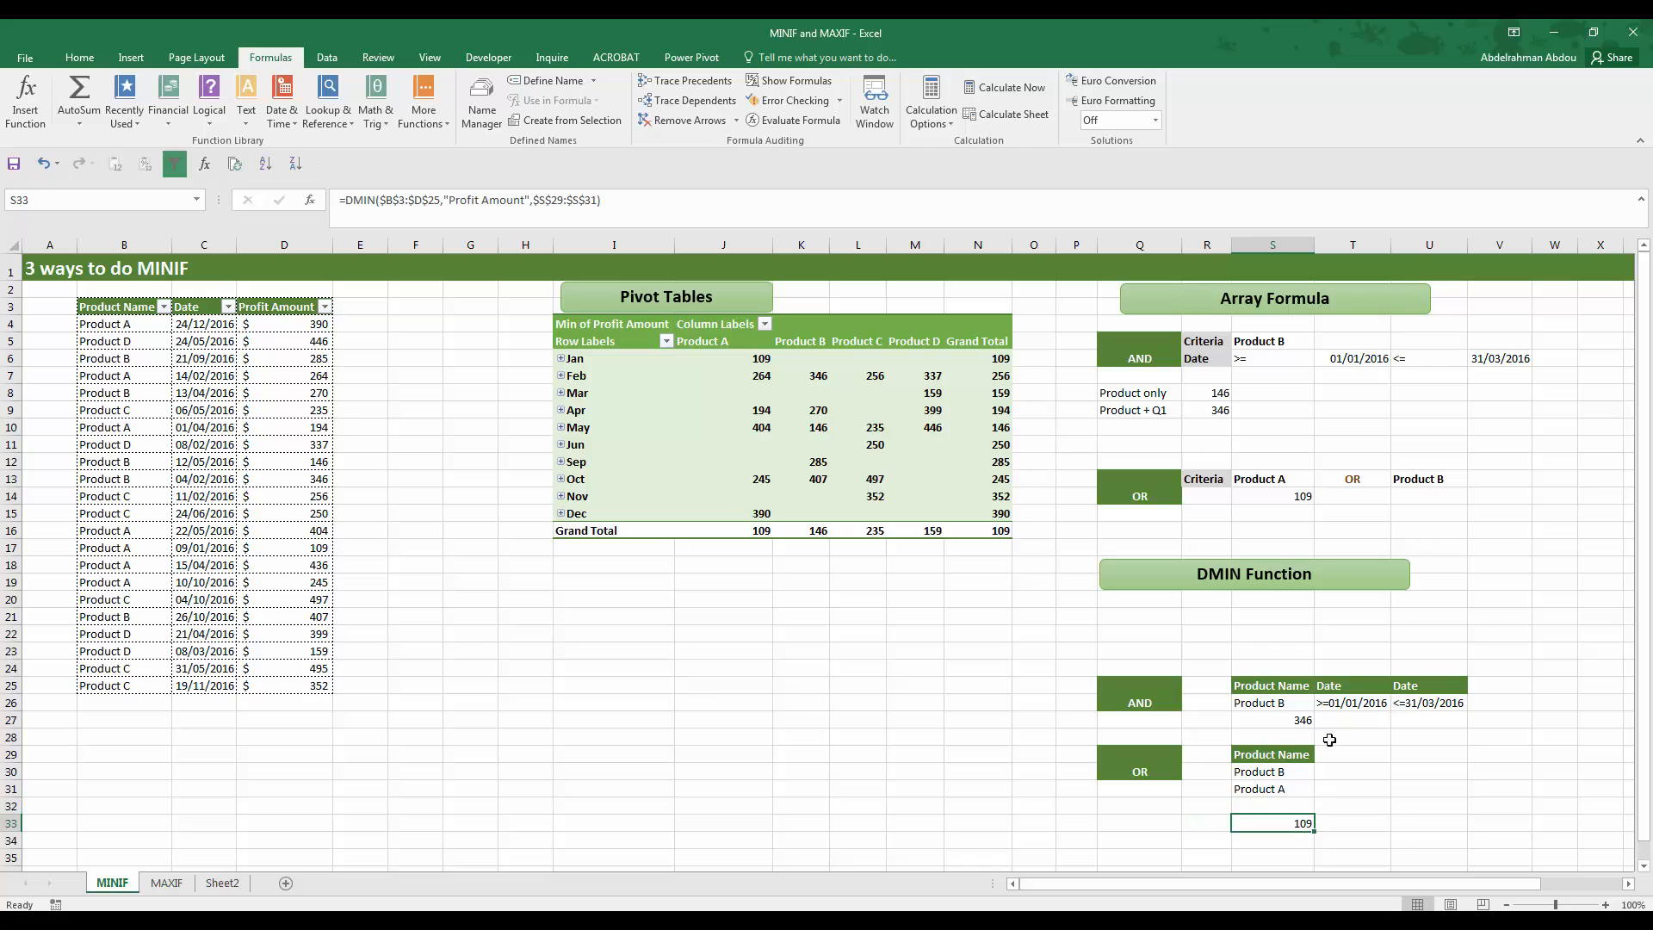
click(1268, 495)
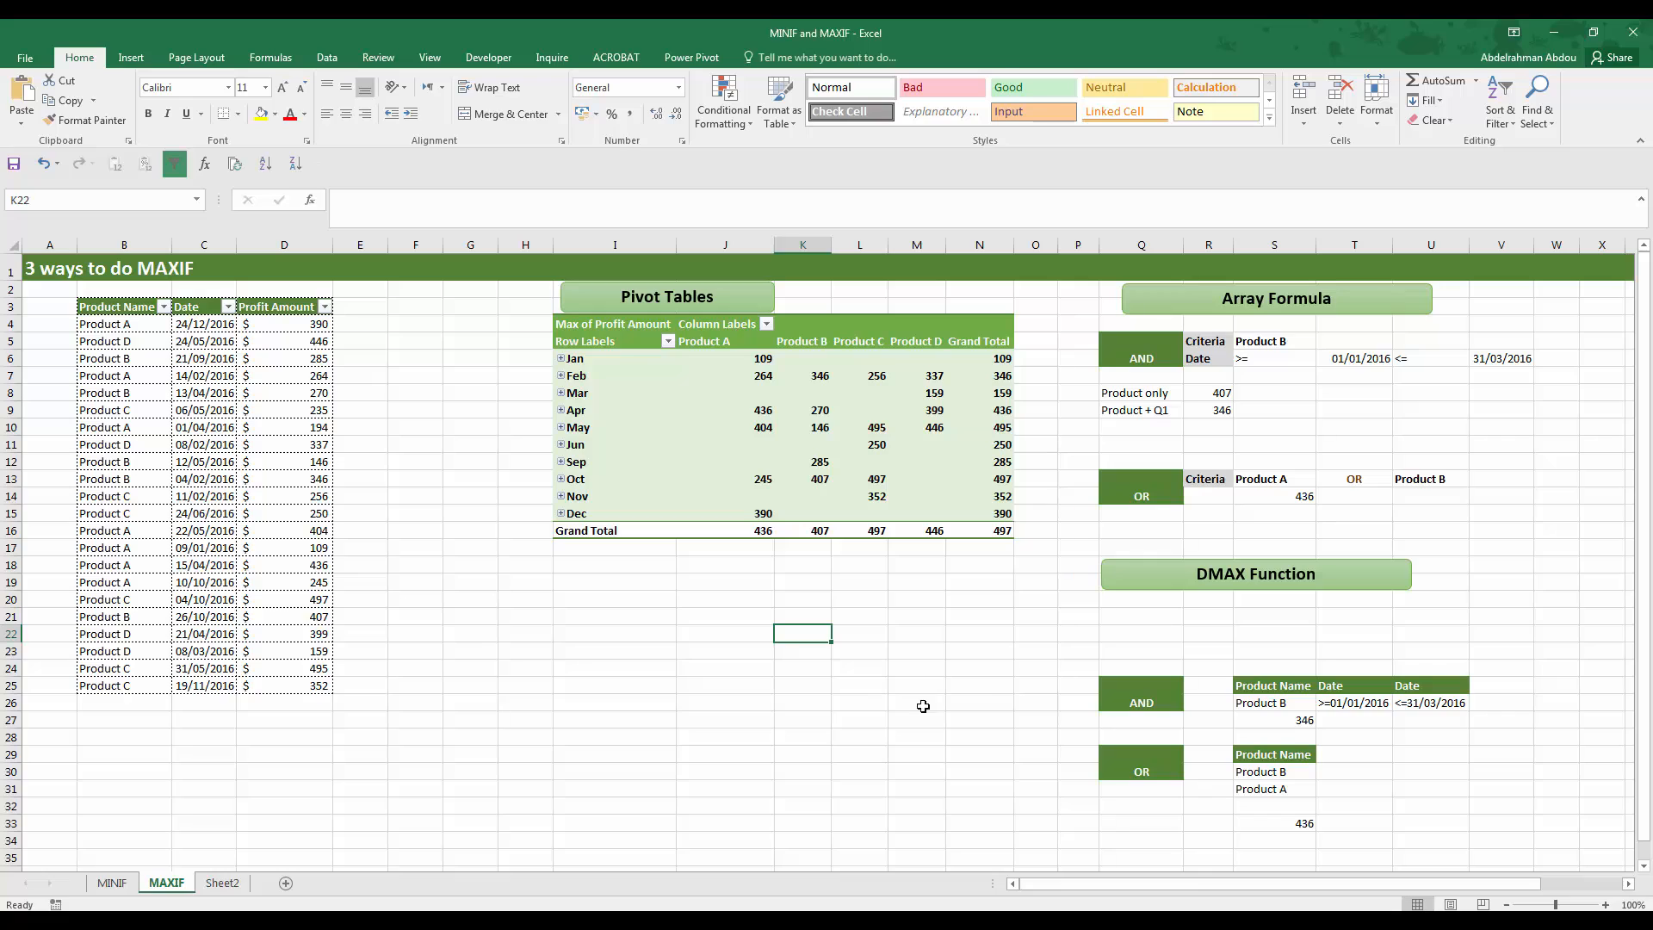
On the MAXIF sheet, examine the MAX/IF array formulas in R8 and R9 and the DMAX product criterion in S26.
click(1226, 396)
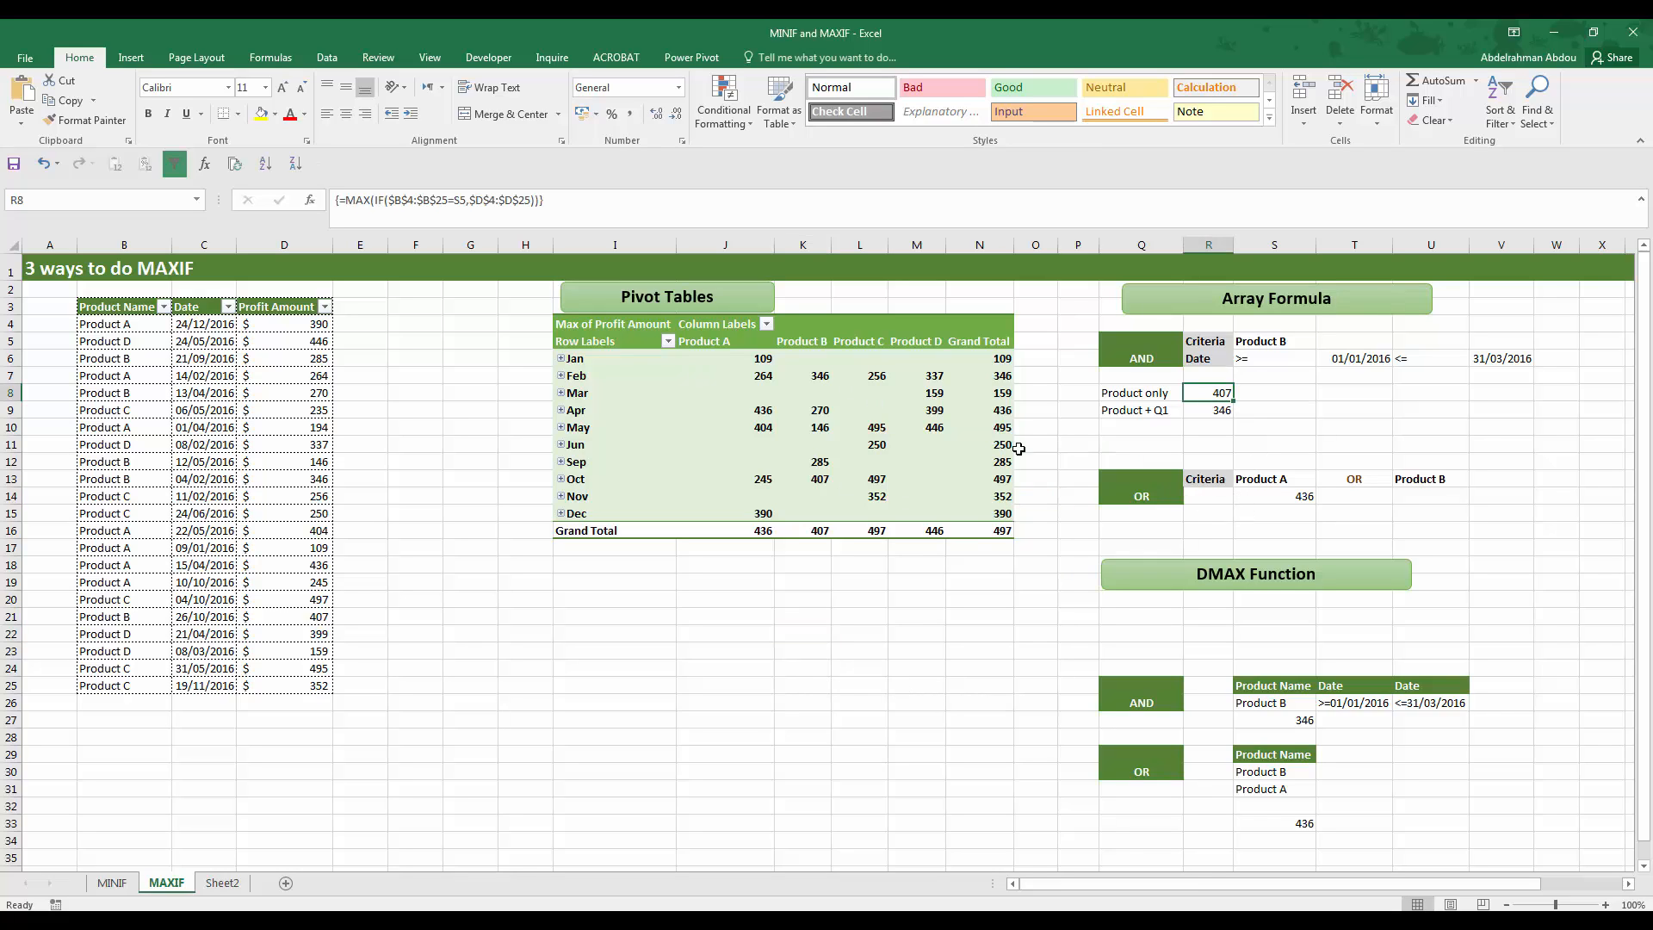
click(1226, 411)
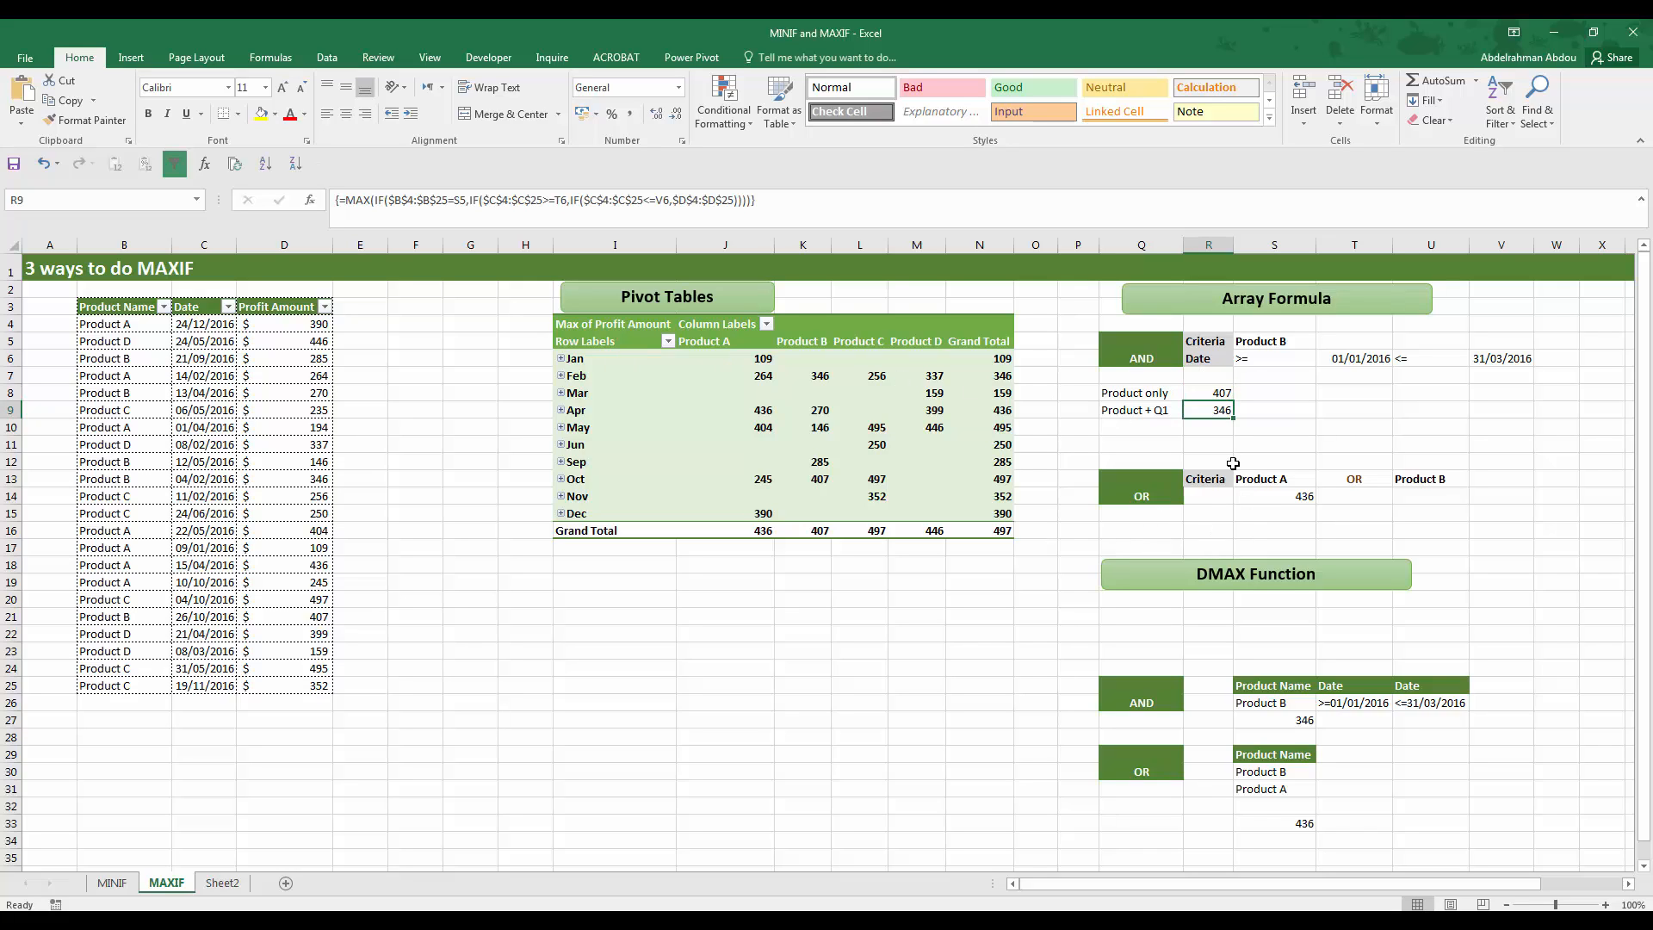
click(1257, 705)
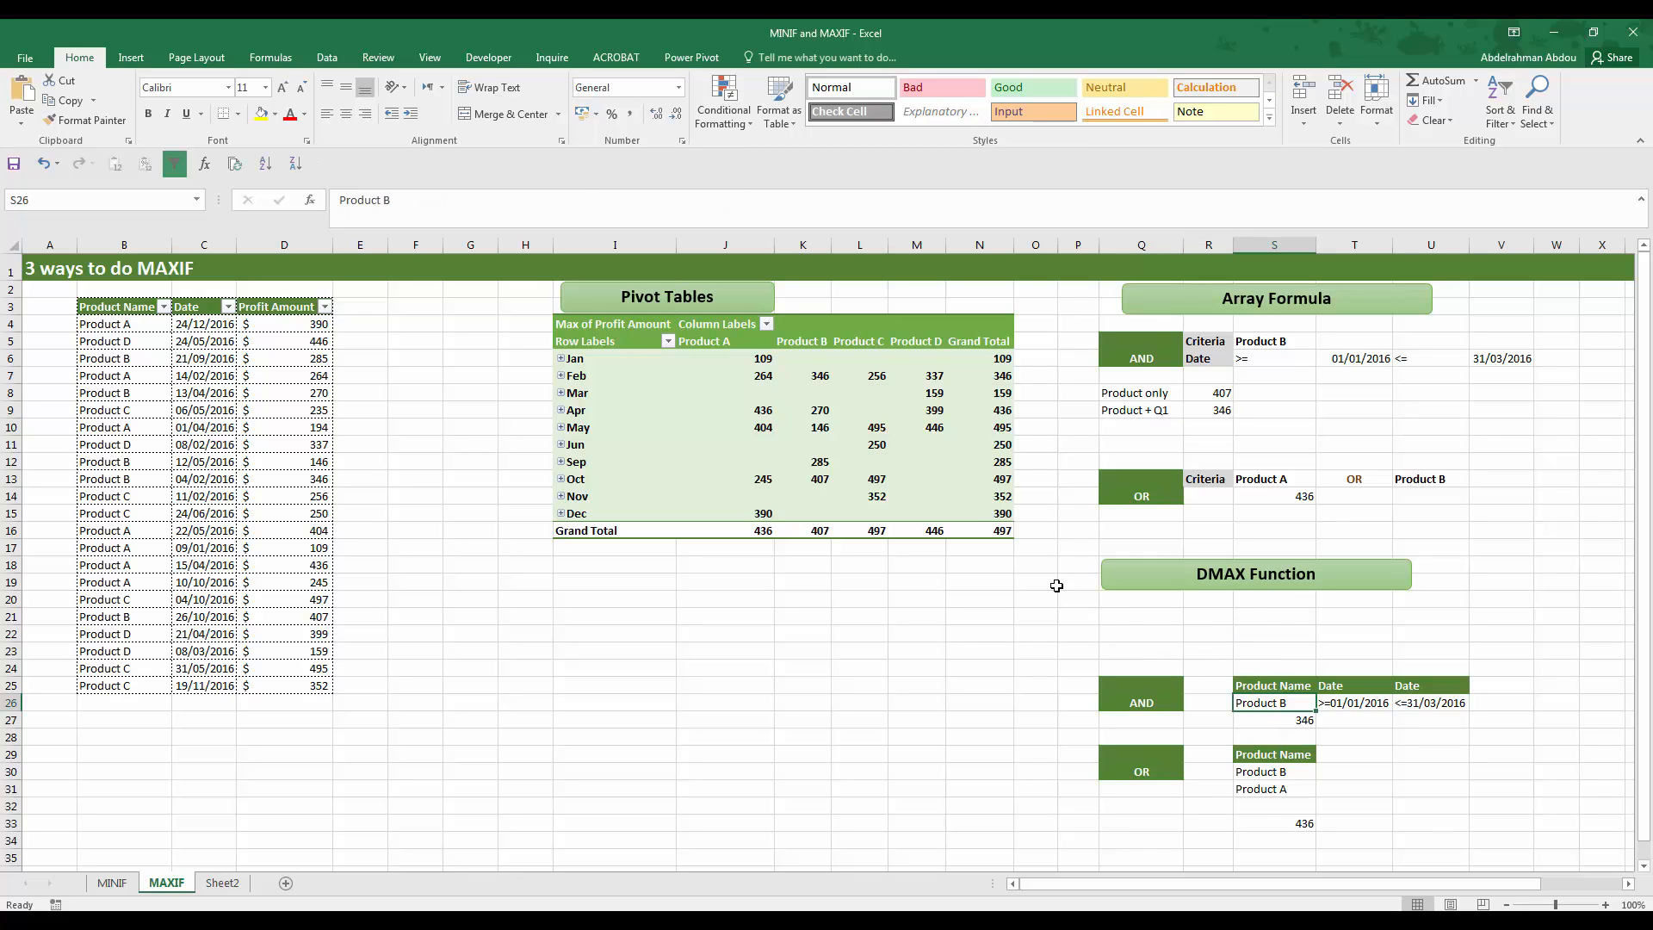
Inspect how the MAXIF pivot table summarizes Profit Amount in its value field settings, and close them without changes.
click(853, 446)
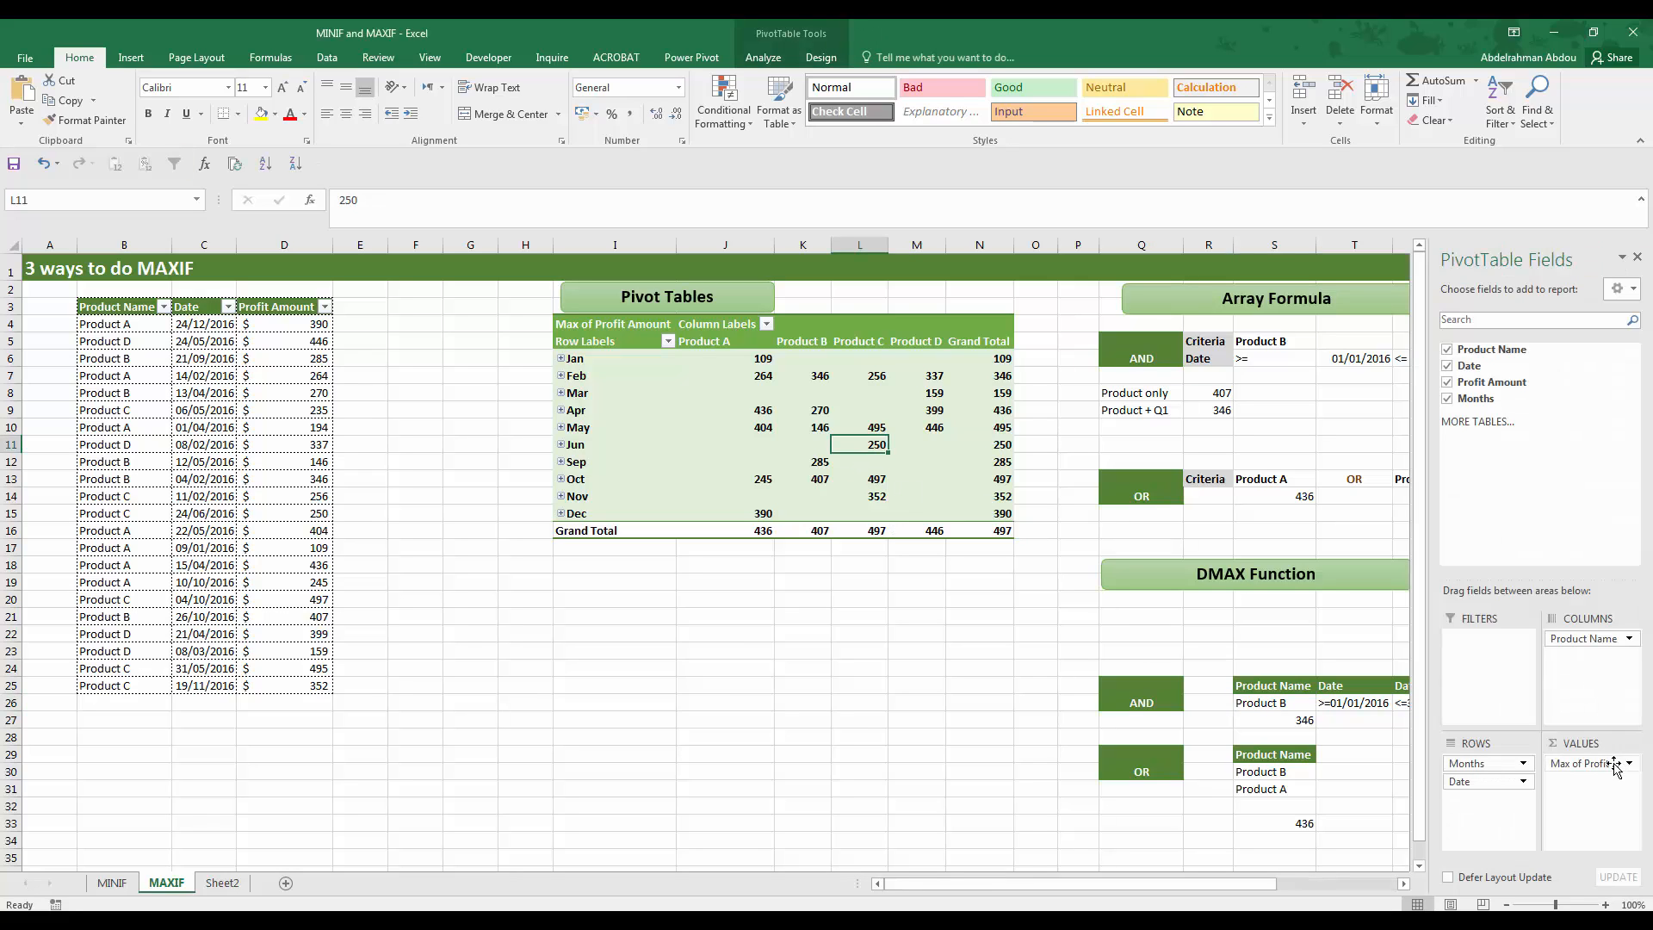
click(1632, 764)
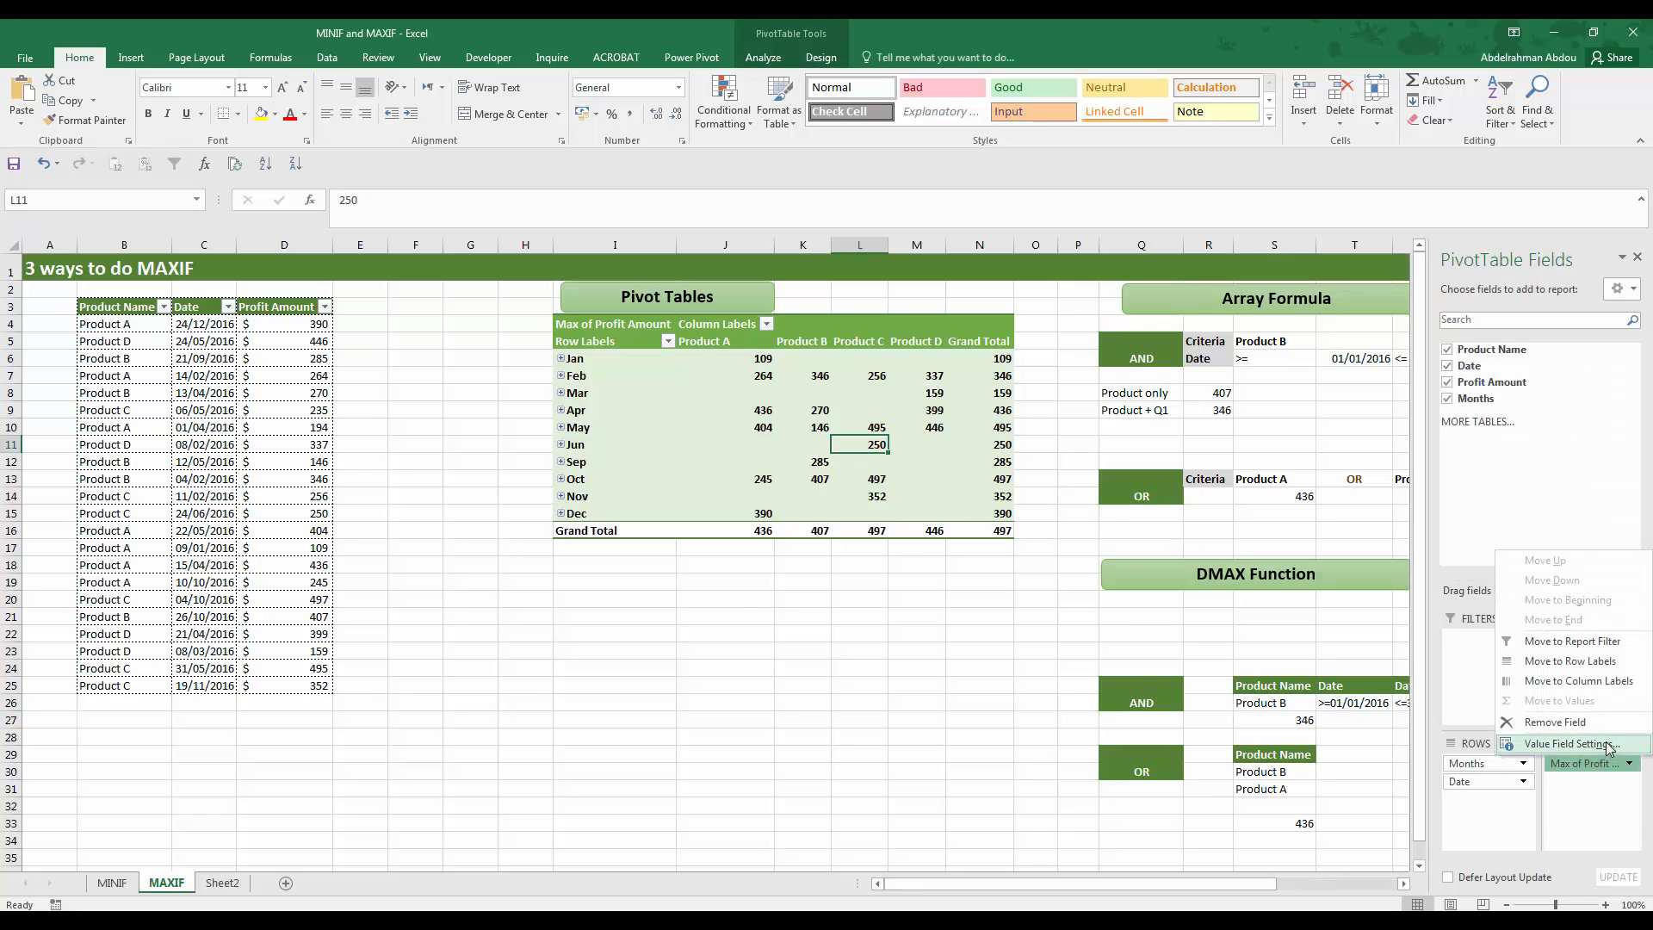
click(1608, 745)
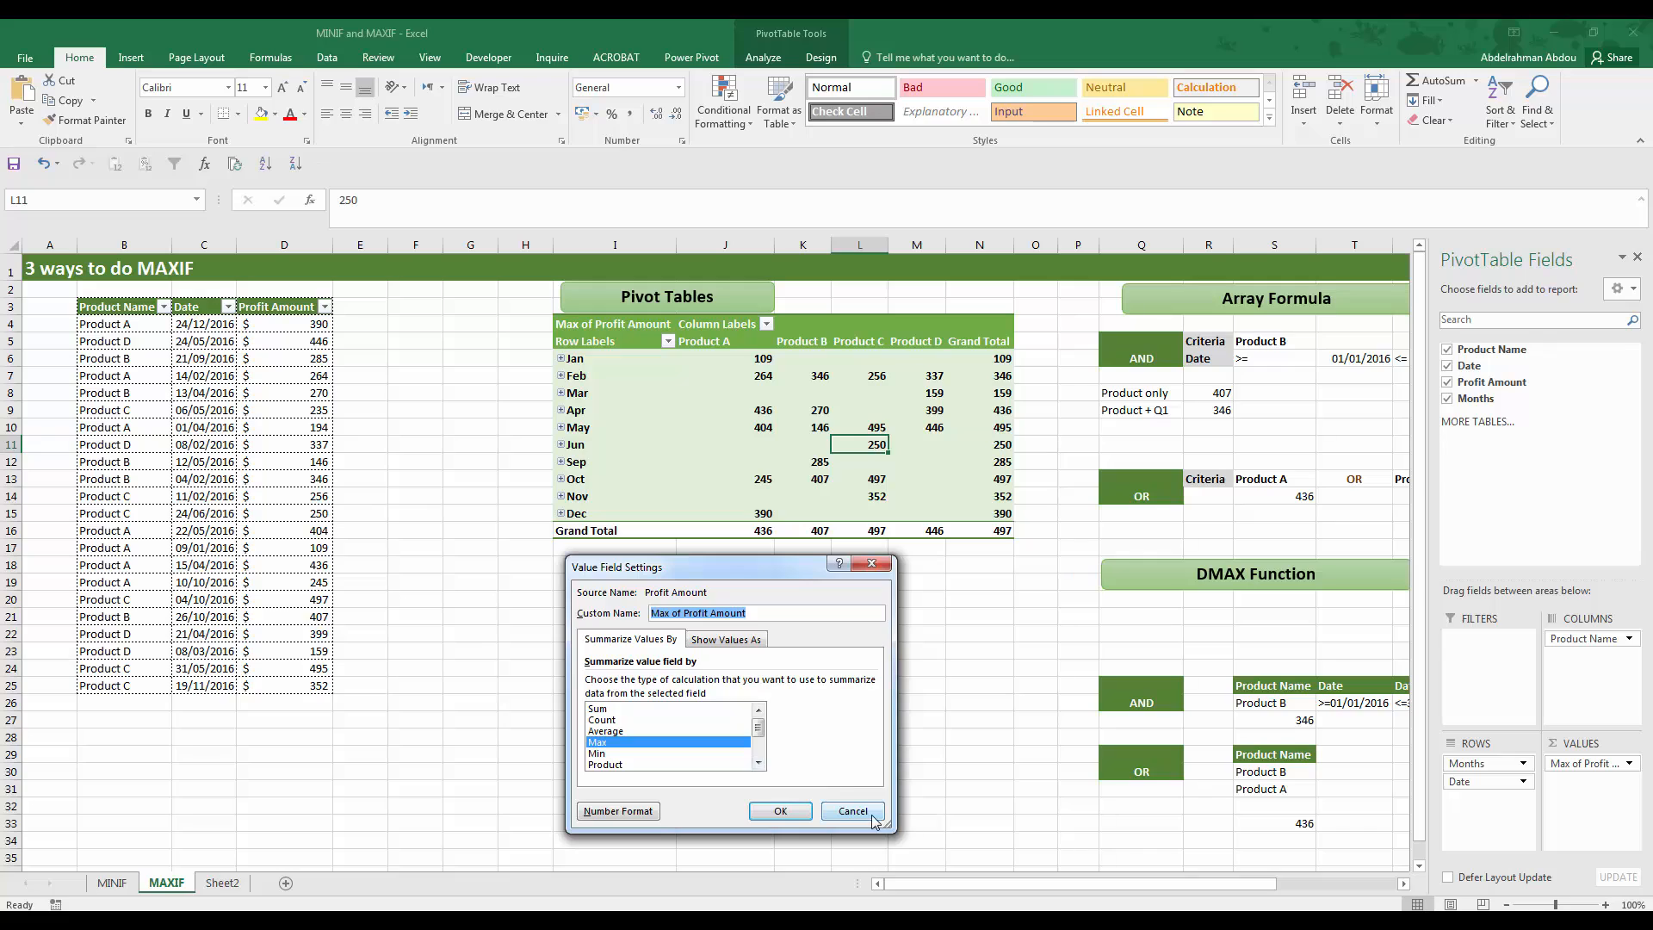
click(853, 811)
click(960, 639)
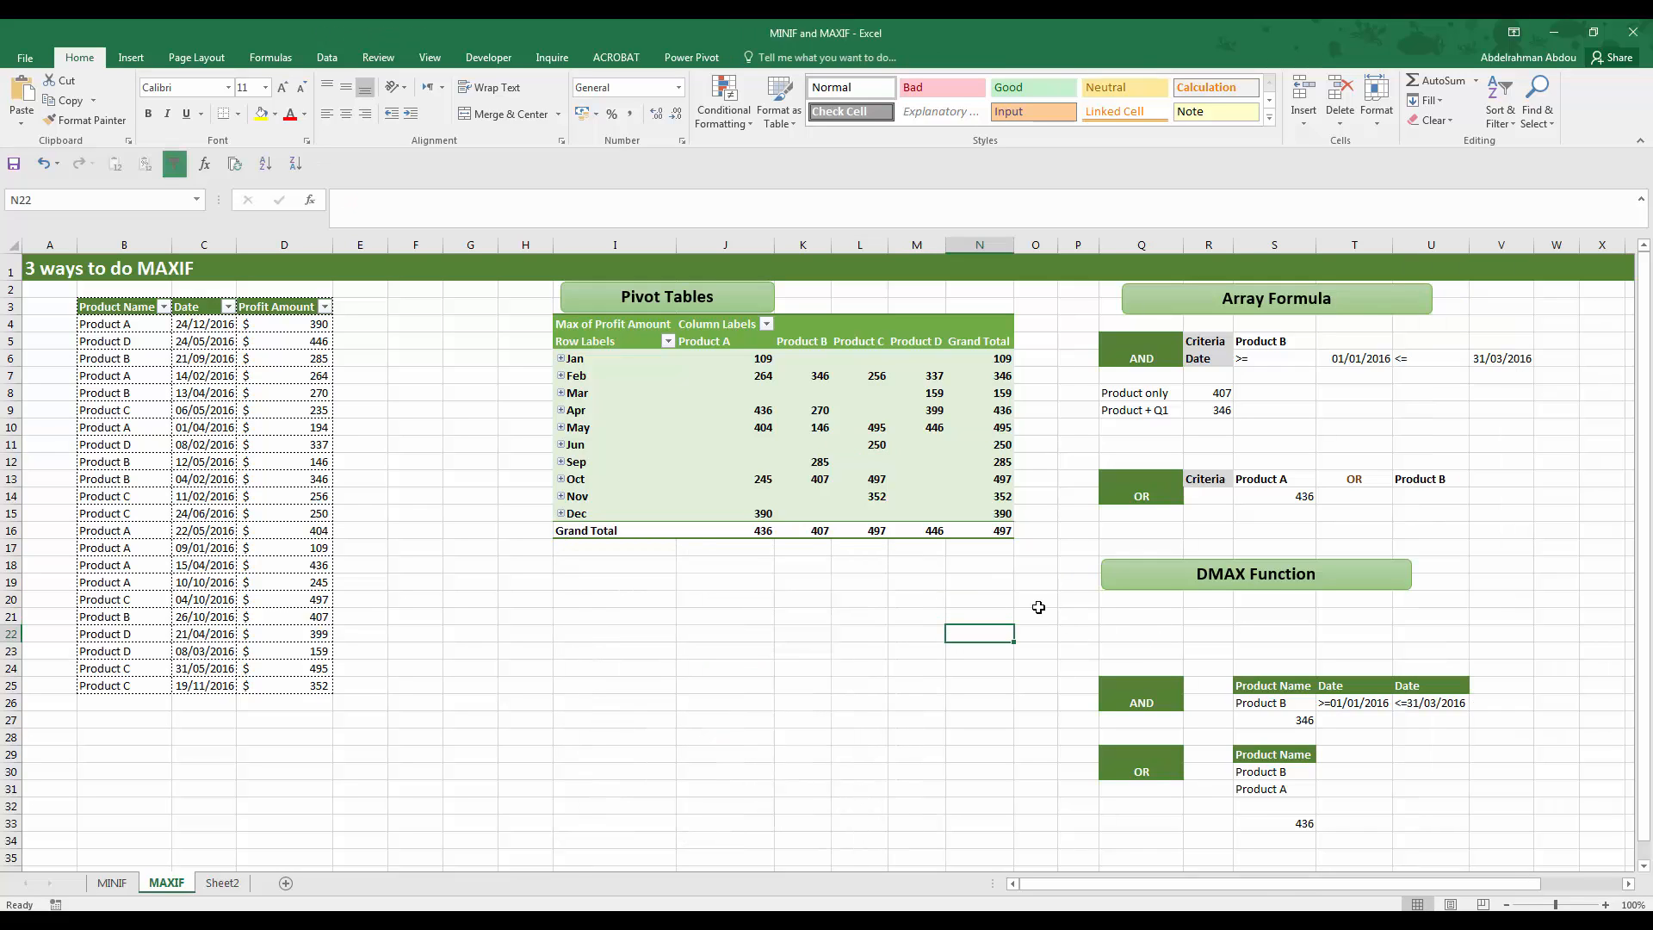